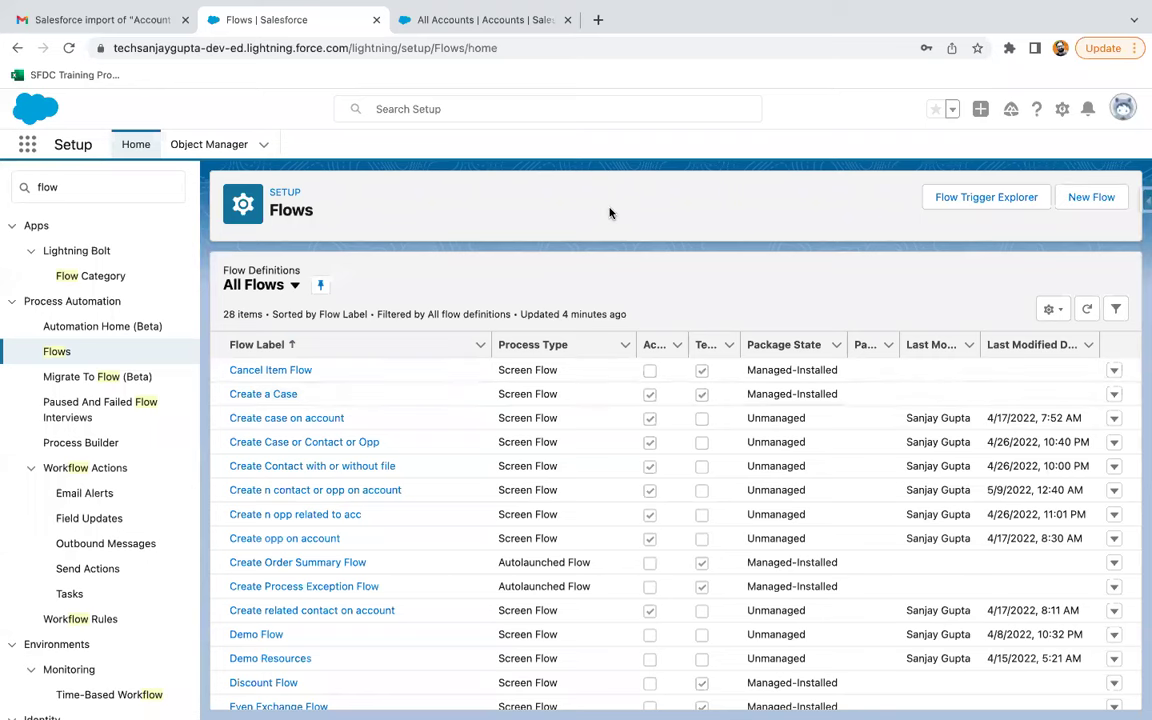
# Step: Scroll through the All Flows list of 28 flow definitions
pyautogui.scroll(-1, 486, 506)
pyautogui.scroll(1, 486, 506)
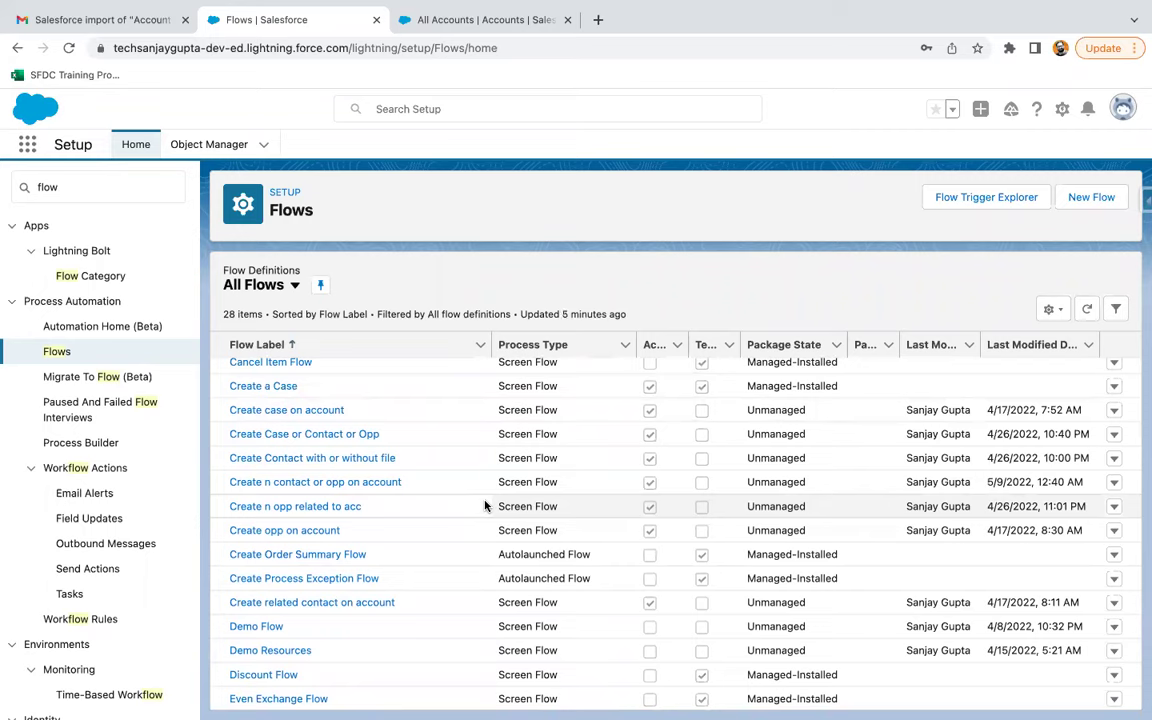
# Step: Open the Create opp on account flow, then return to the flows list
pyautogui.click(285, 532)
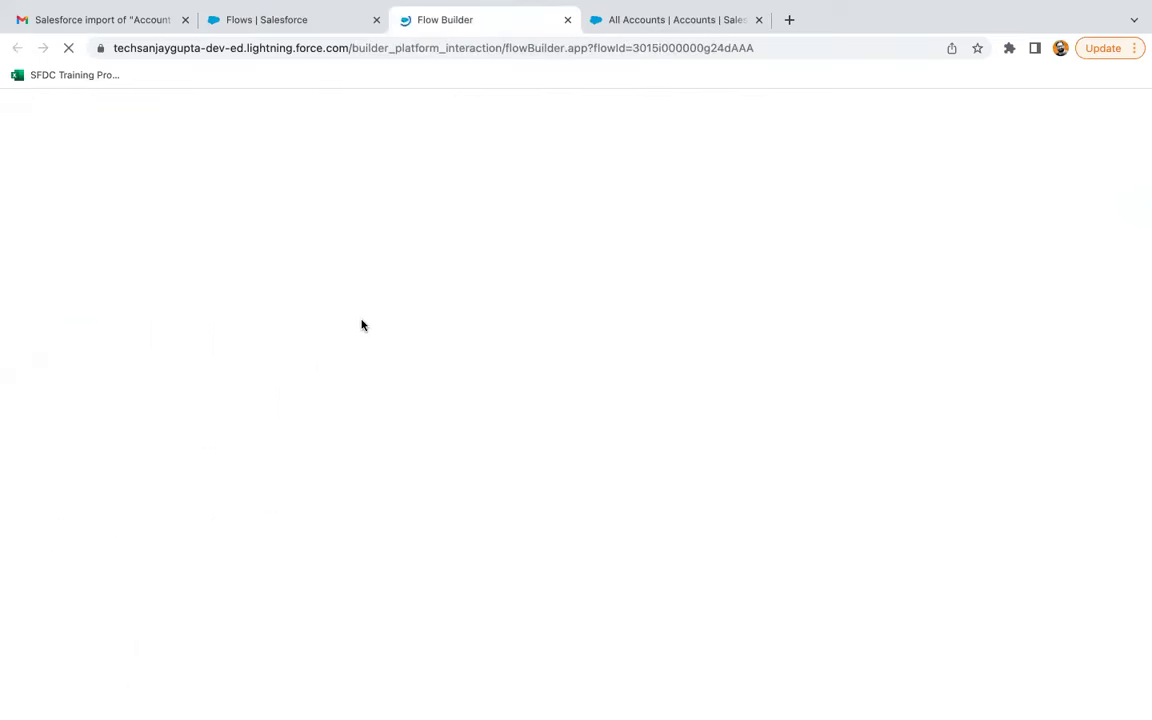
pyautogui.click(295, 24)
pyautogui.scroll(-2, 360, 496)
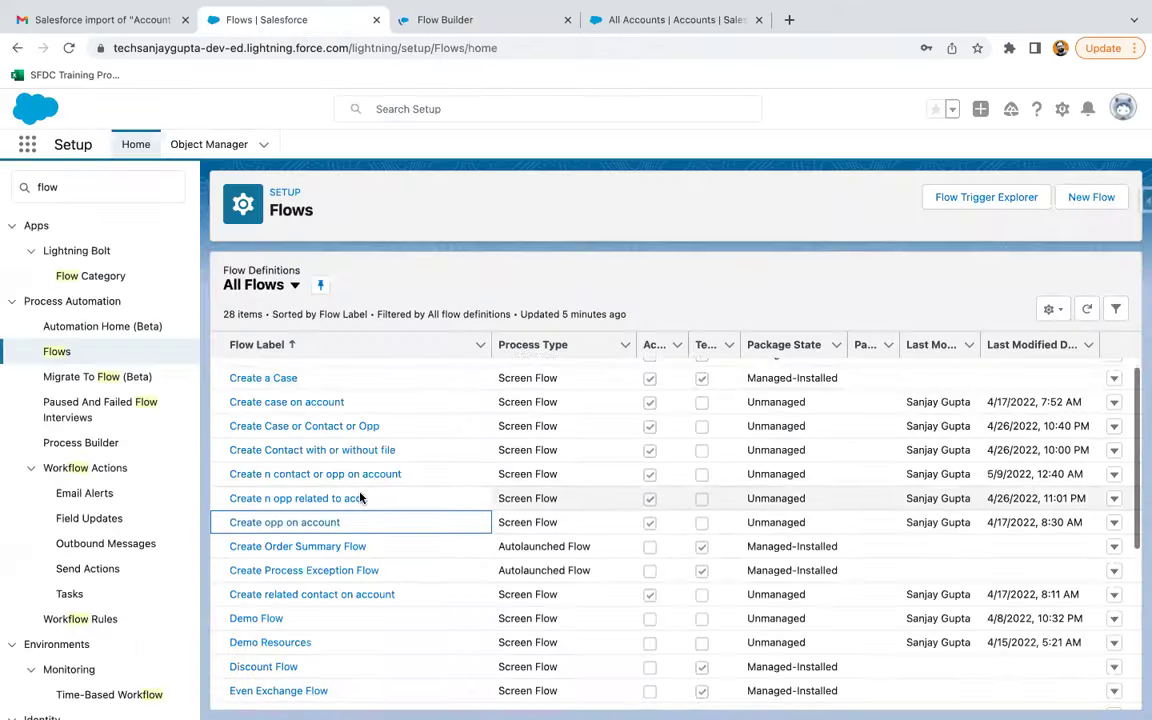
pyautogui.scroll(3, 360, 496)
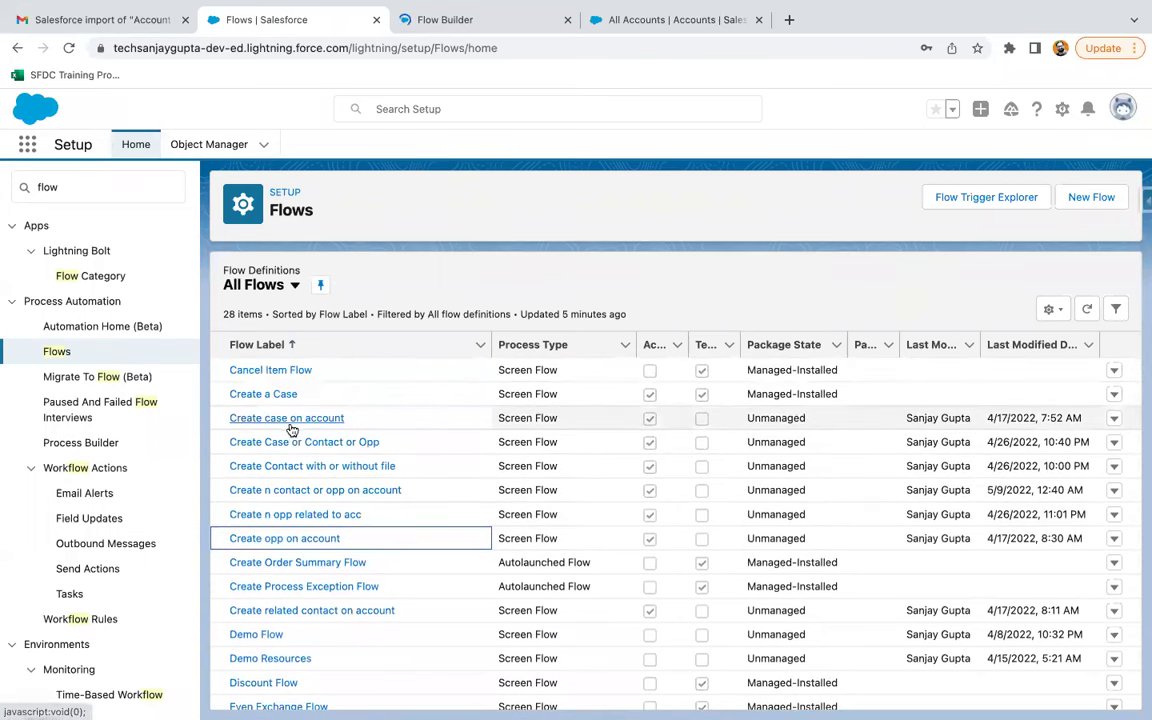
# Step: Open the Create case on account and Create related contact on account flows
pyautogui.click(298, 425)
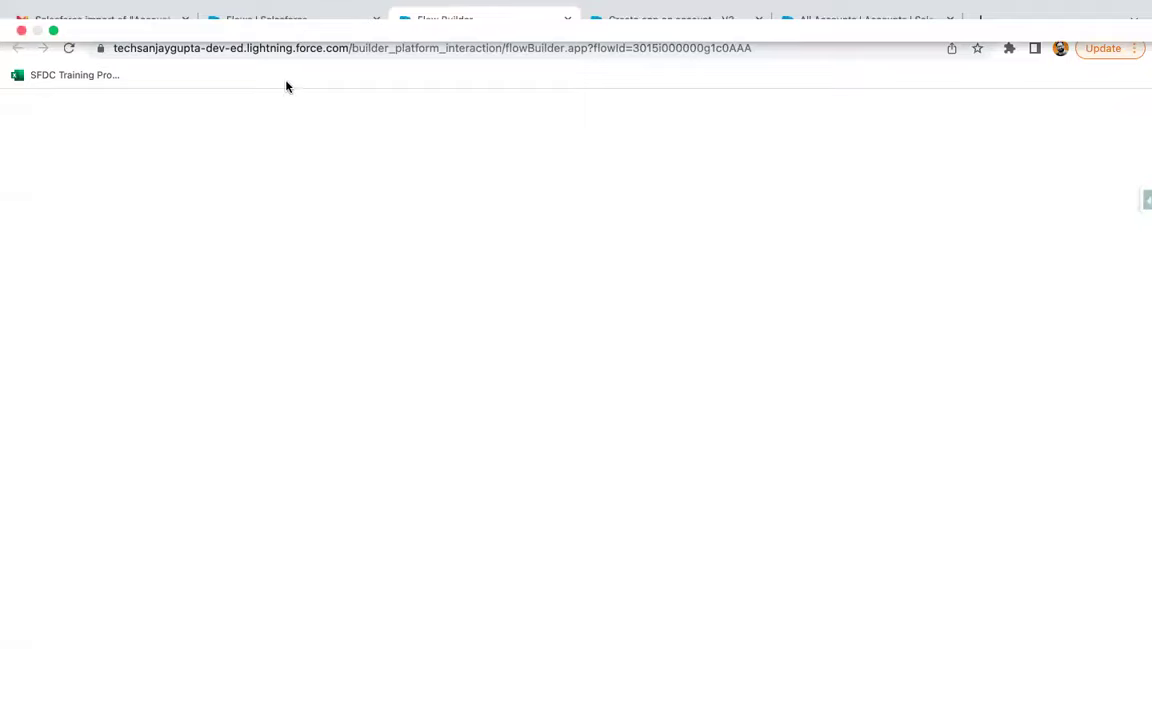
pyautogui.click(288, 30)
pyautogui.scroll(-5, 390, 520)
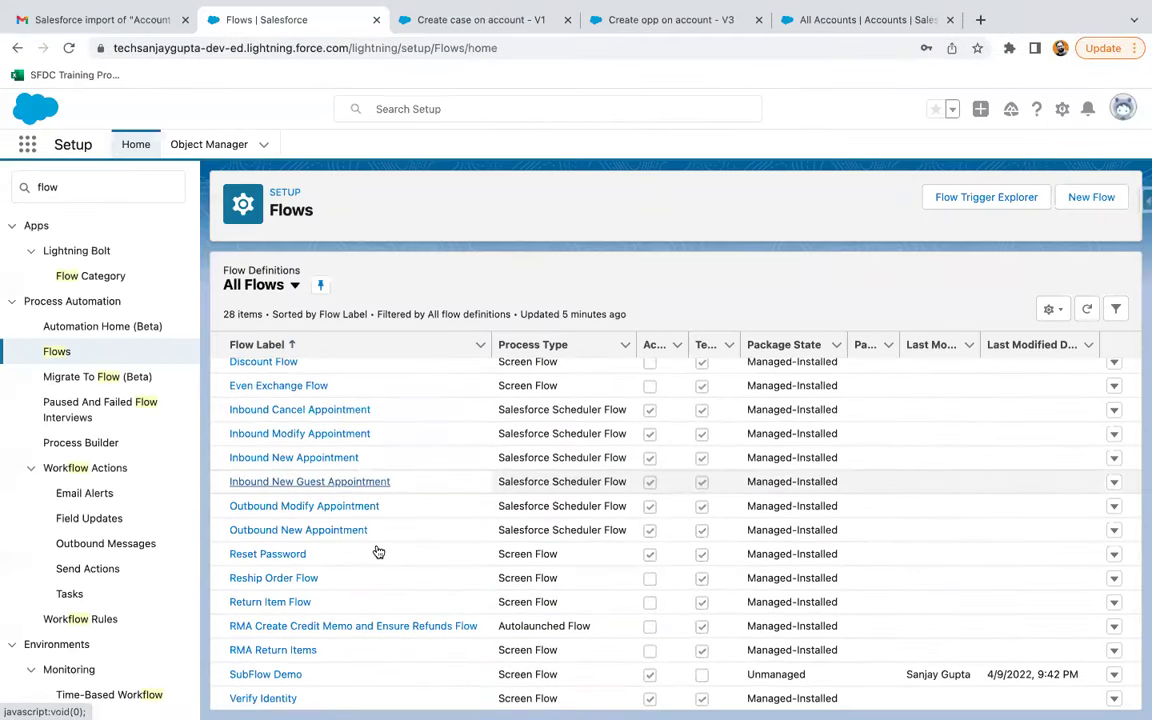
pyautogui.scroll(4, 378, 552)
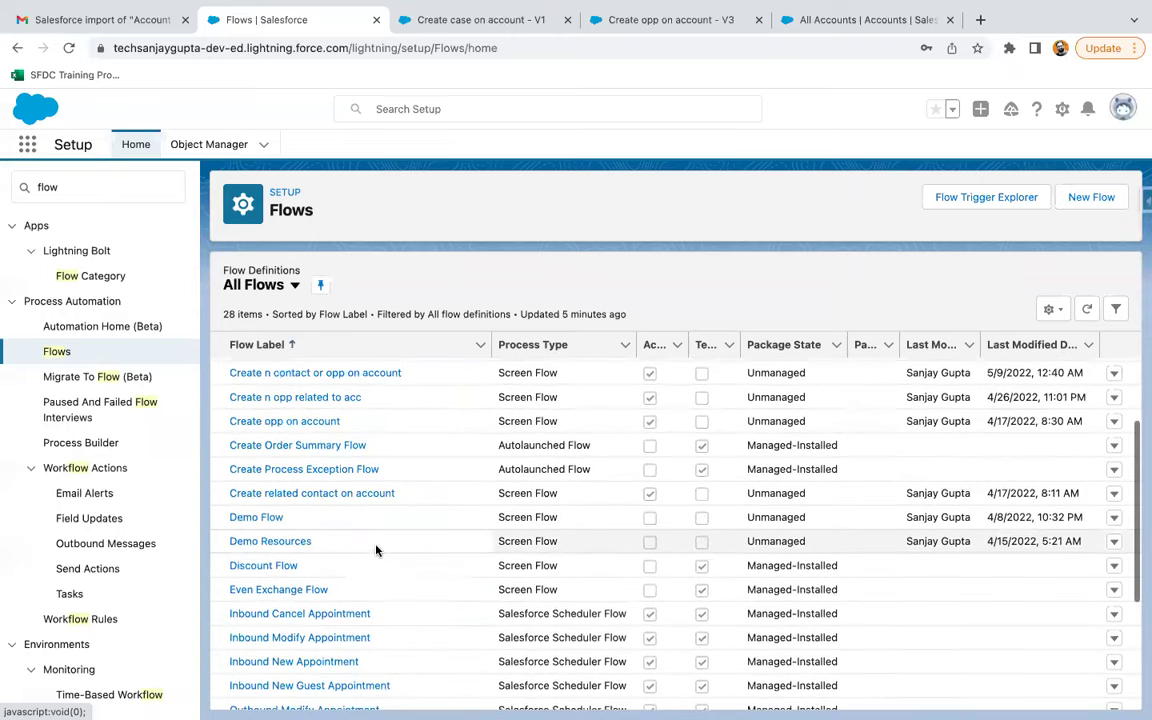
pyautogui.scroll(1, 368, 558)
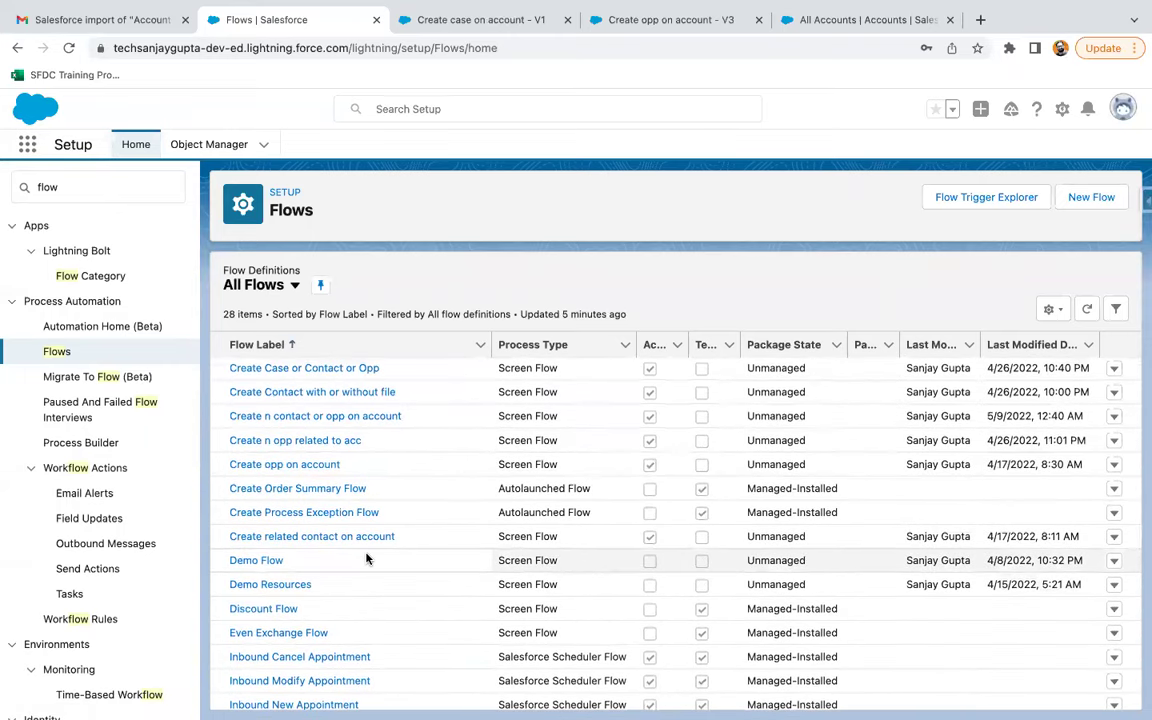
pyautogui.scroll(1, 366, 565)
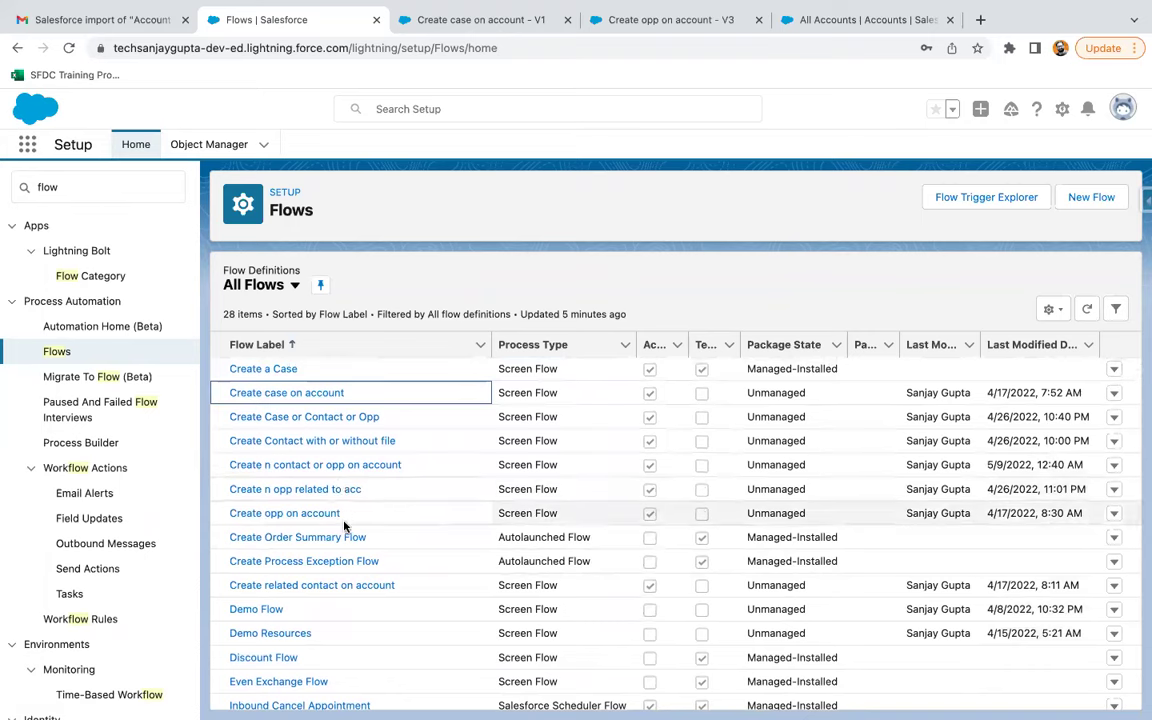
pyautogui.click(328, 586)
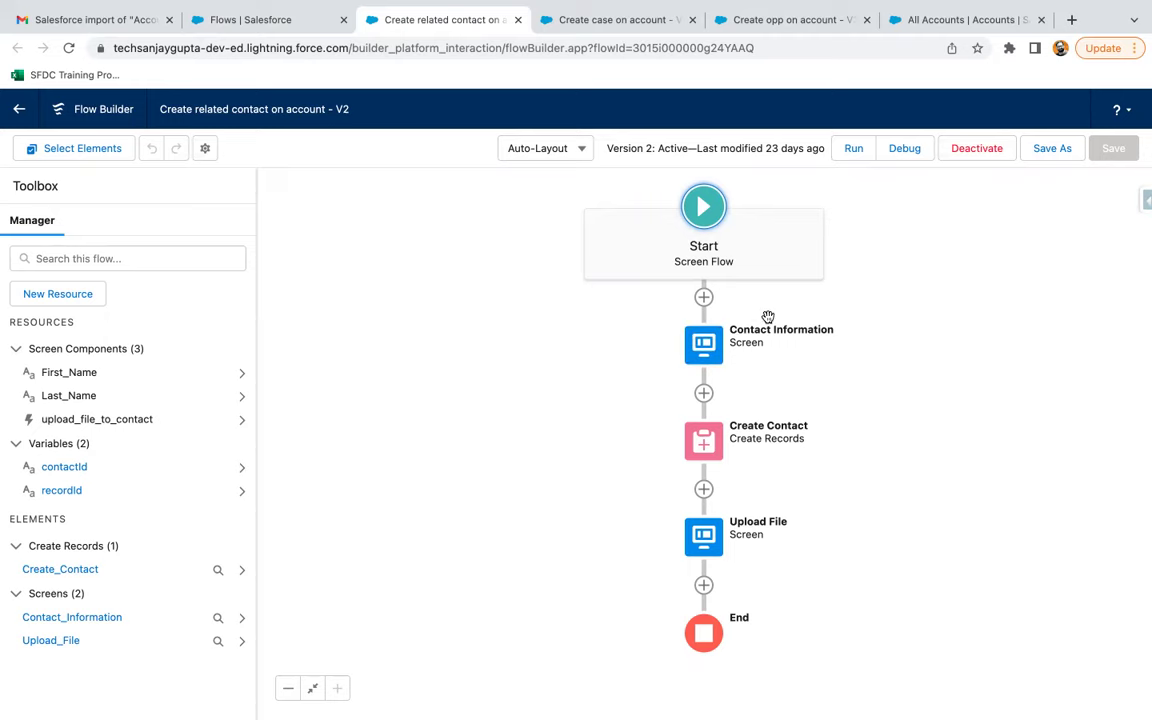
# Step: Inspect the contact flow's Contact Information screen, Create Contact and Upload File elements
pyautogui.doubleClick(706, 357)
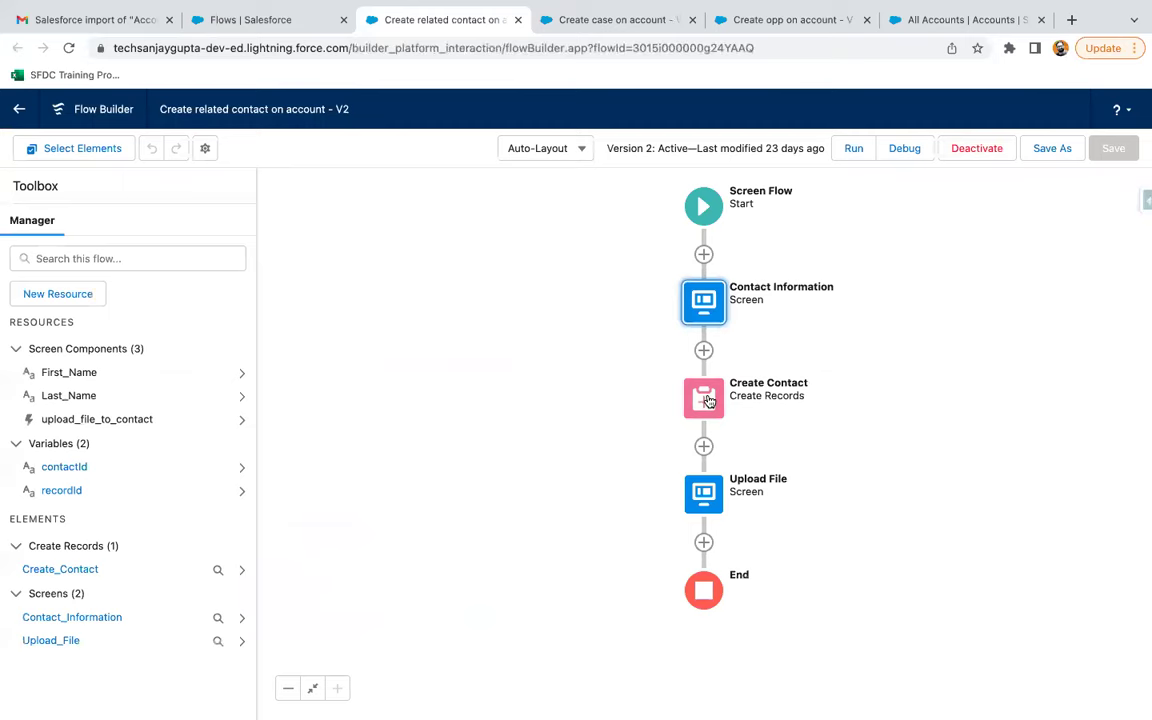
pyautogui.doubleClick(705, 399)
pyautogui.scroll(-4, 700, 437)
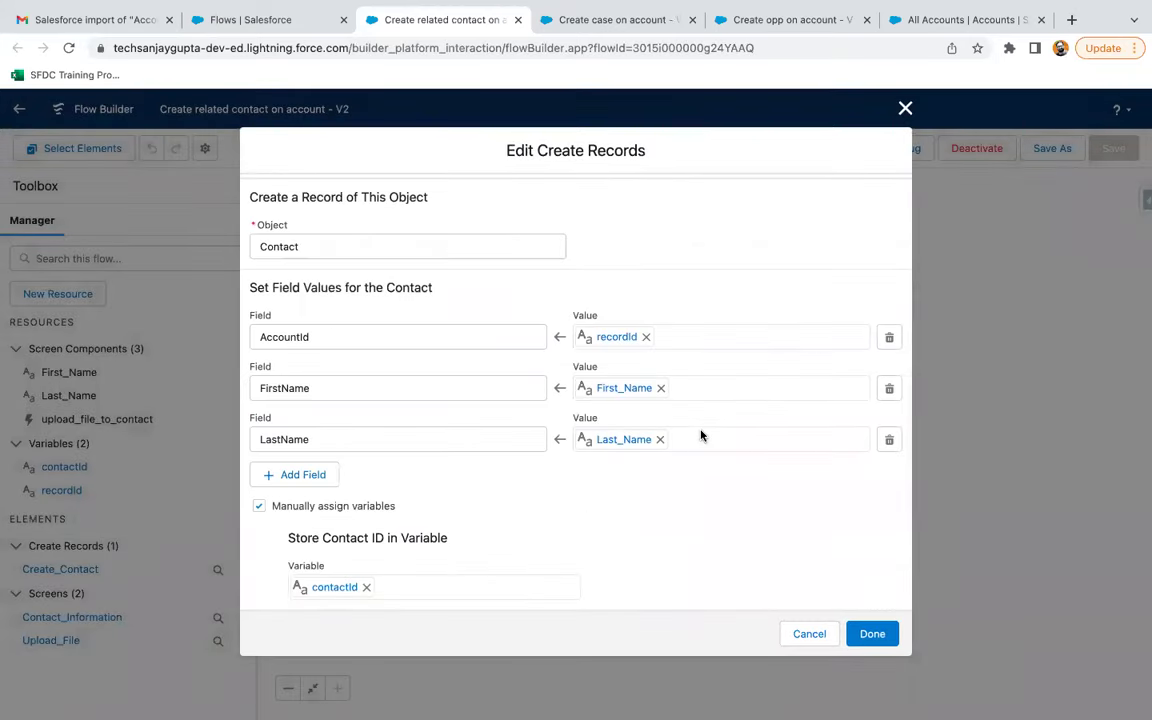
pyautogui.press('Escape')
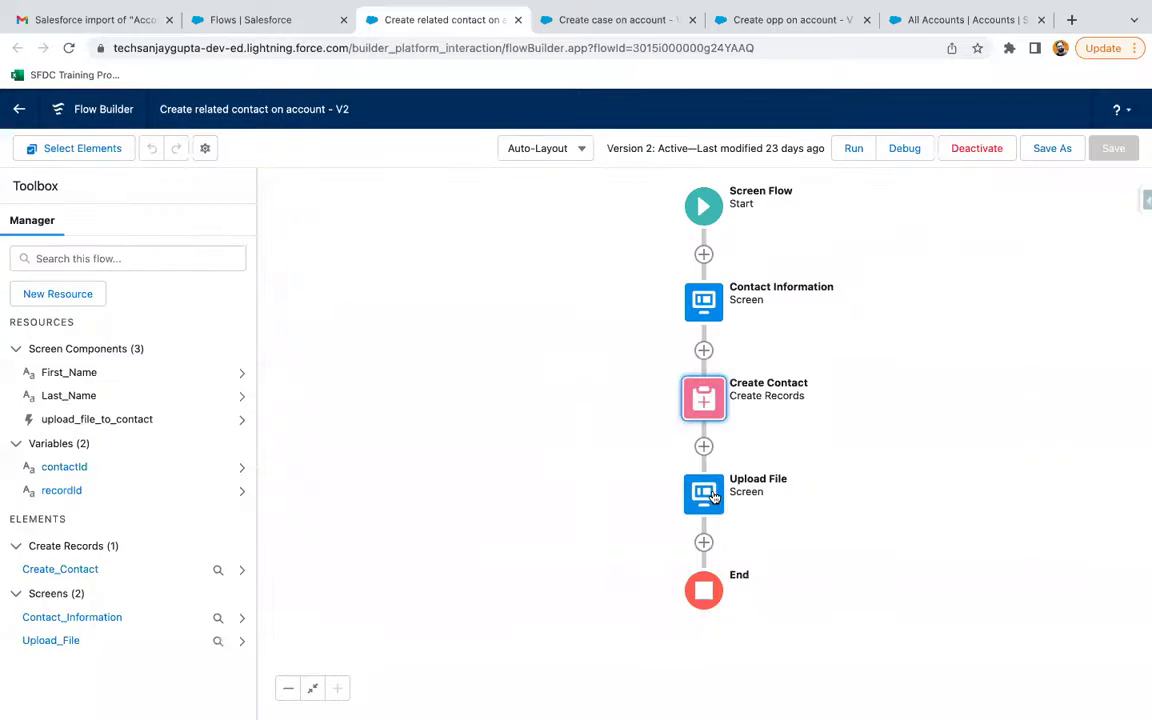
pyautogui.doubleClick(714, 497)
pyautogui.press('Escape')
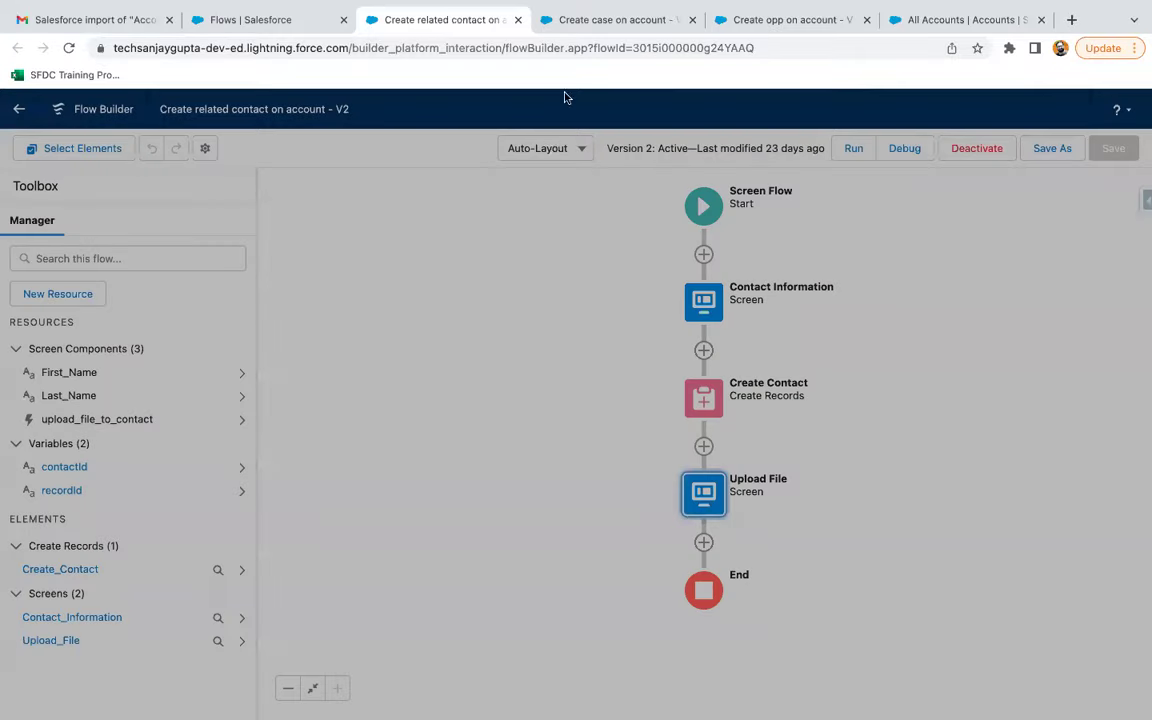
# Step: Inspect the case flow's Case Information screen and Create Case field settings
pyautogui.click(612, 20)
pyautogui.click(704, 345)
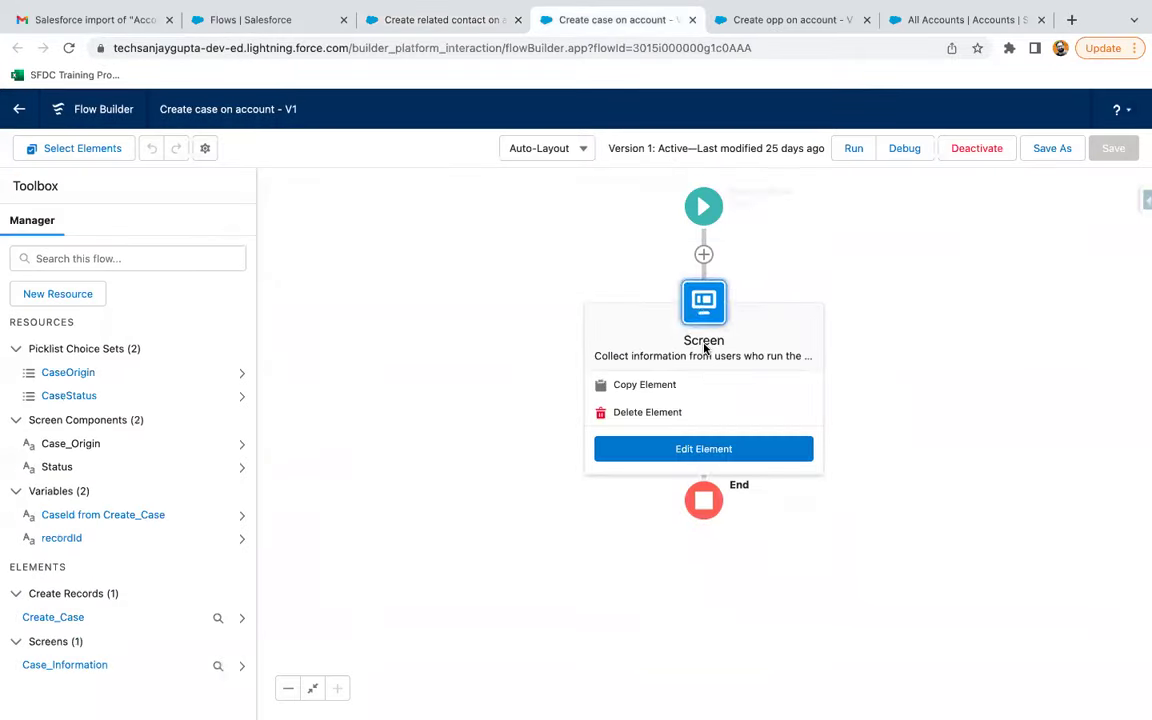
pyautogui.doubleClick(704, 347)
pyautogui.press('Escape')
pyautogui.doubleClick(707, 401)
pyautogui.scroll(-2, 658, 465)
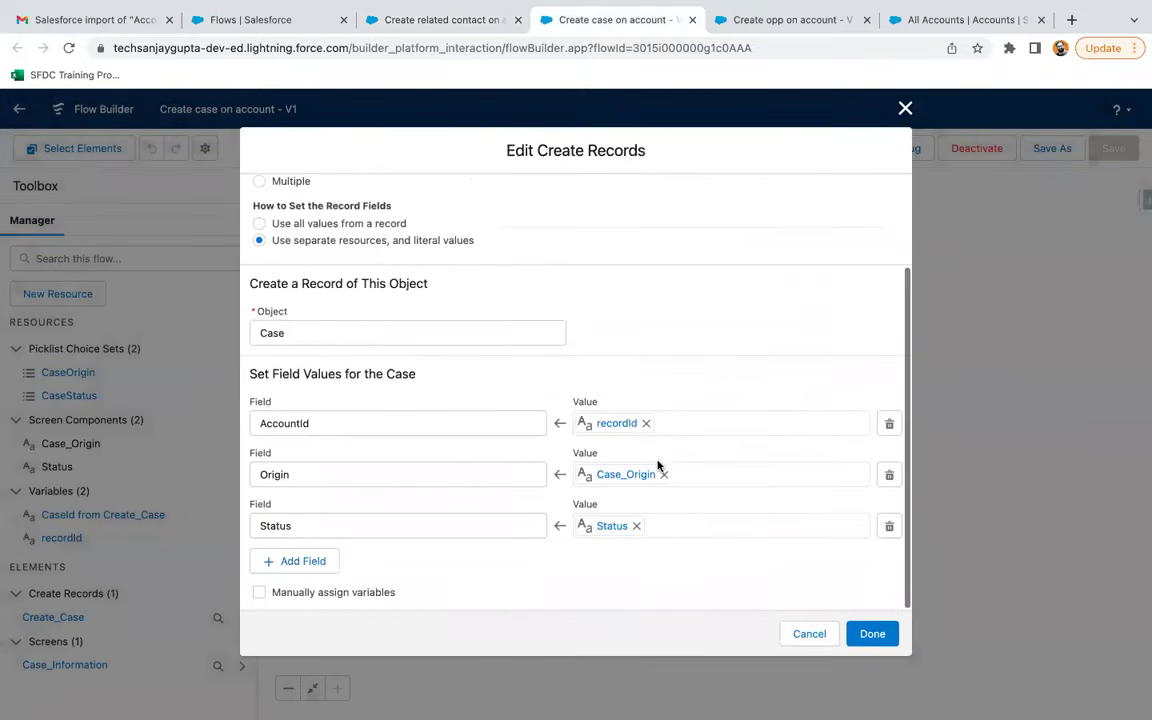
pyautogui.scroll(2, 658, 465)
pyautogui.press('Escape')
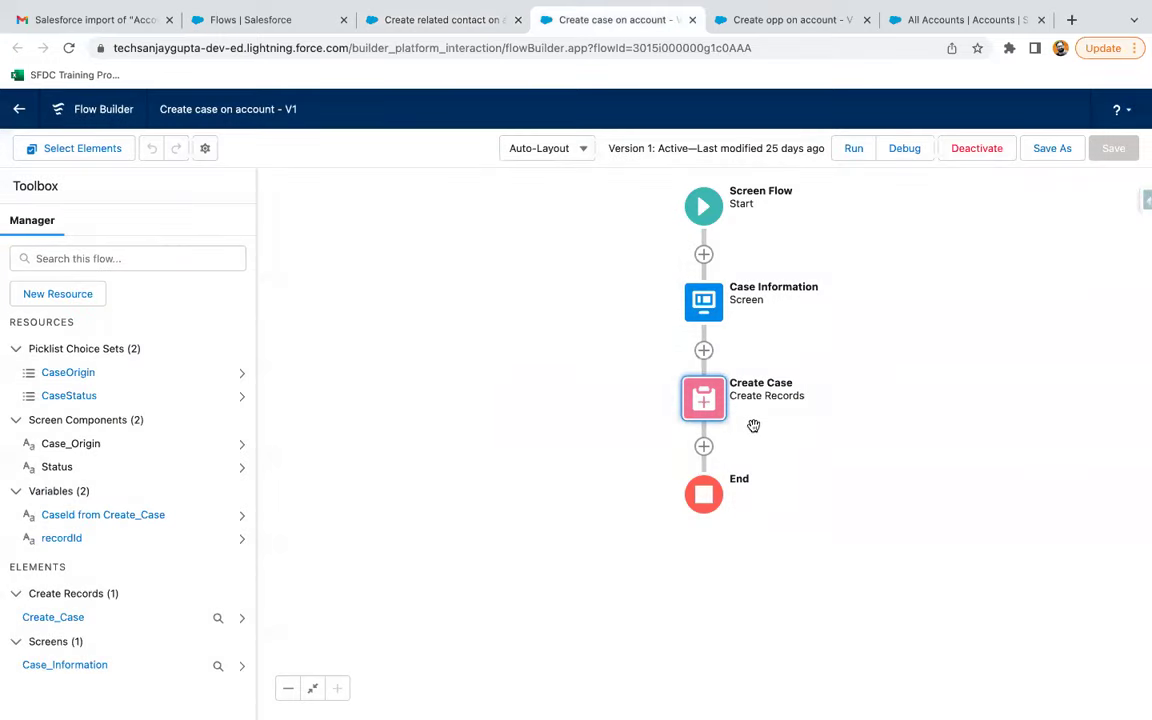
# Step: Review how Create Opportunity sets its fields, then return to the flows list
pyautogui.click(764, 19)
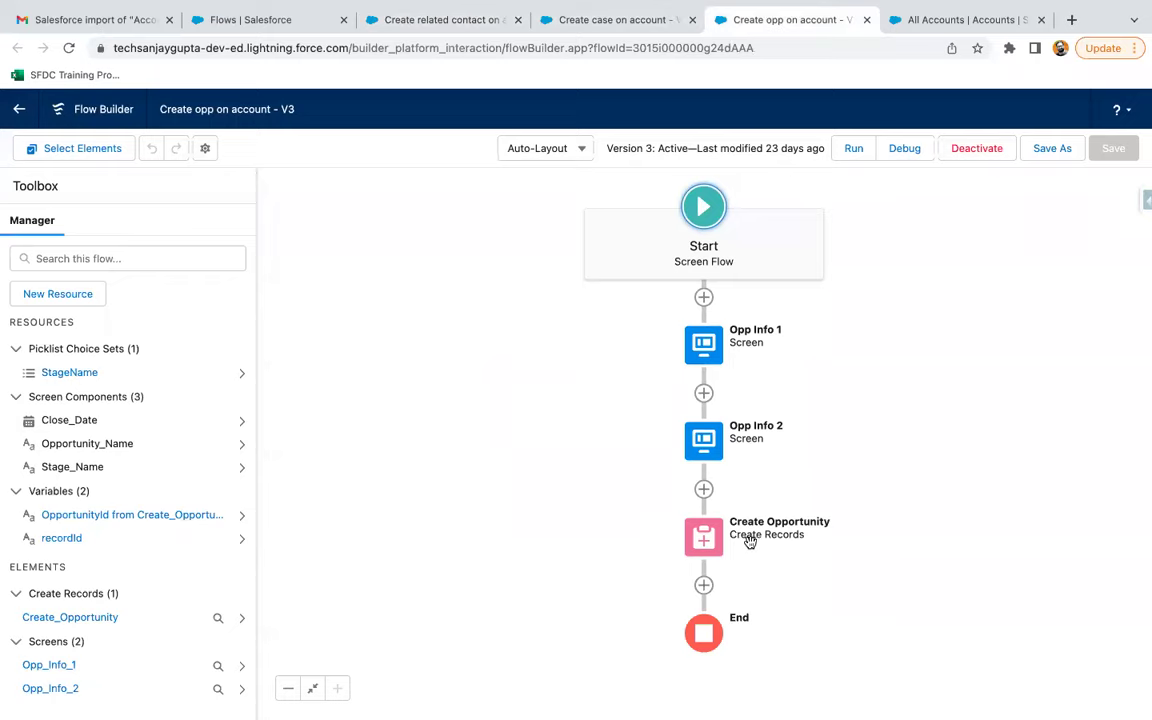
pyautogui.click(702, 536)
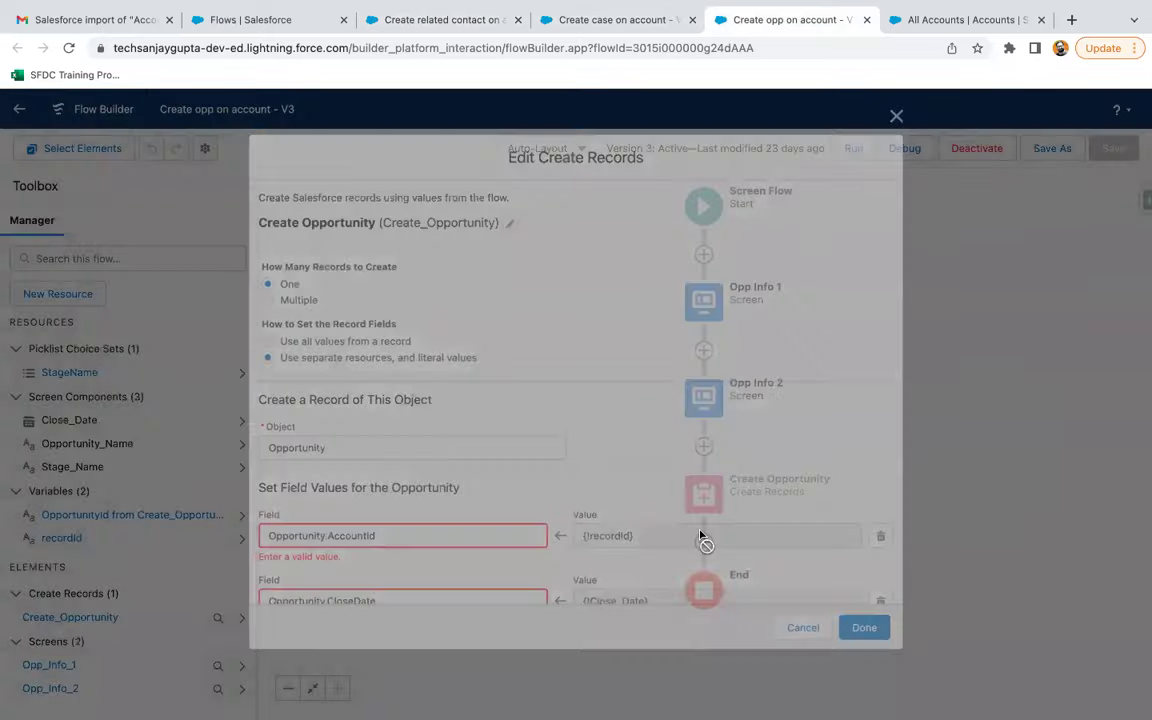
pyautogui.scroll(-3, 702, 535)
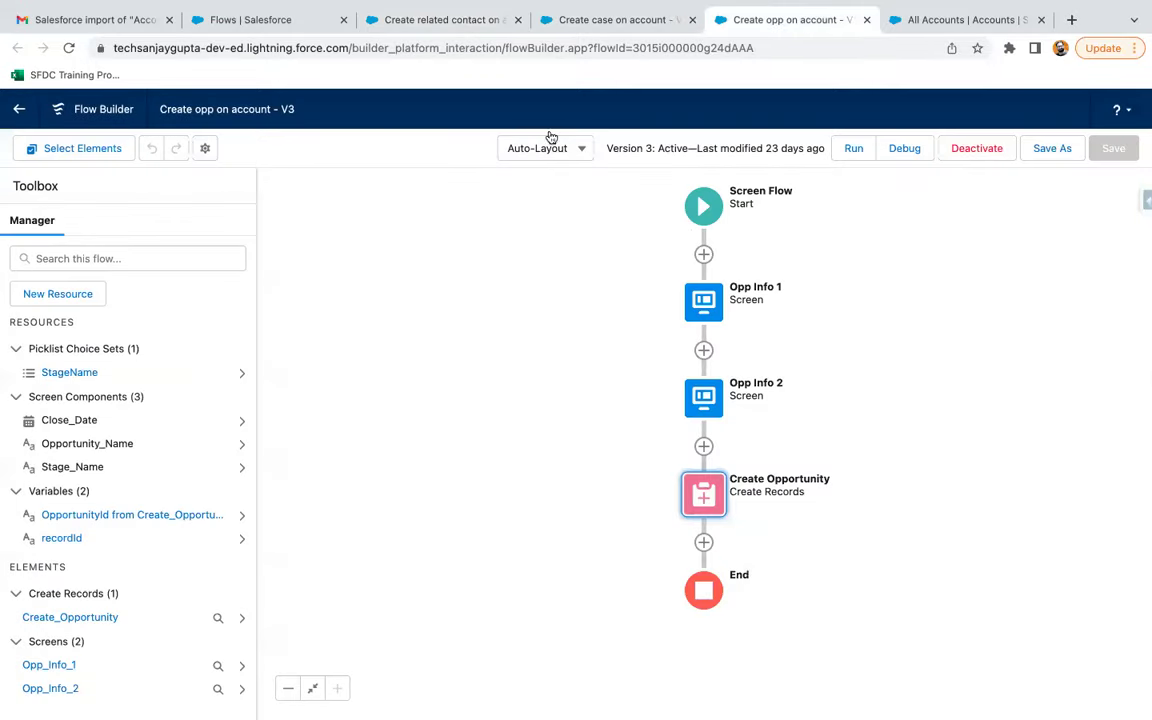
pyautogui.click(256, 24)
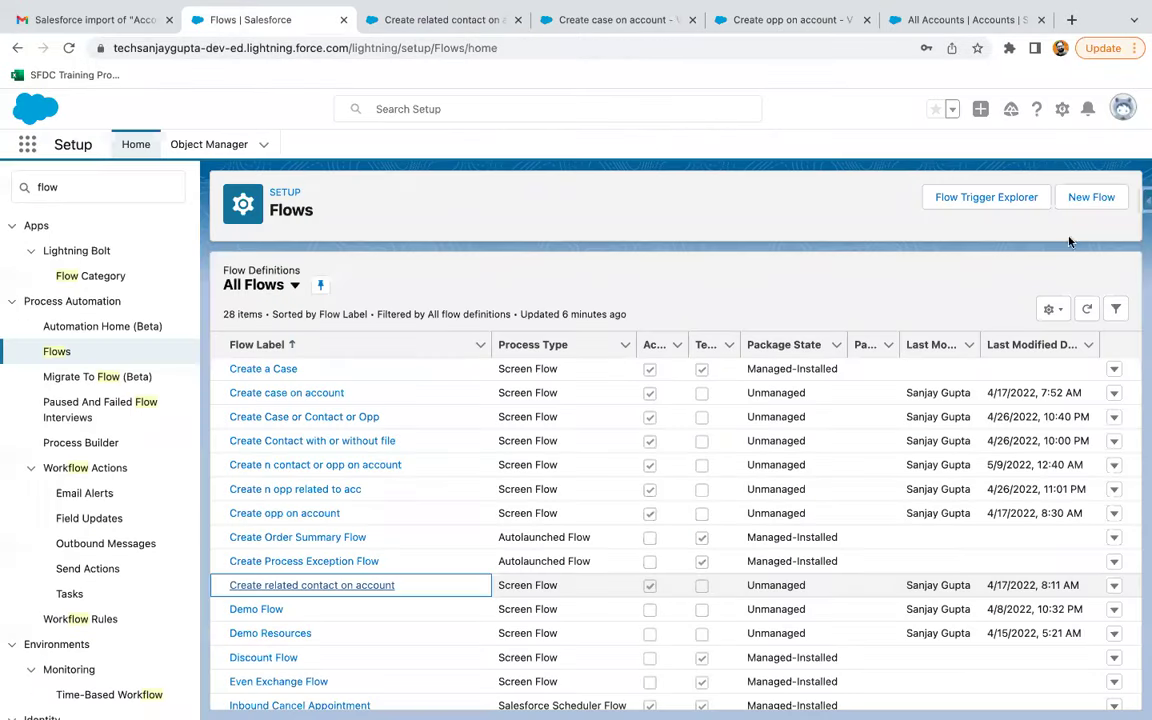
# Step: Create a new Screen Flow and insert a Screen element between Start and End
pyautogui.click(1091, 197)
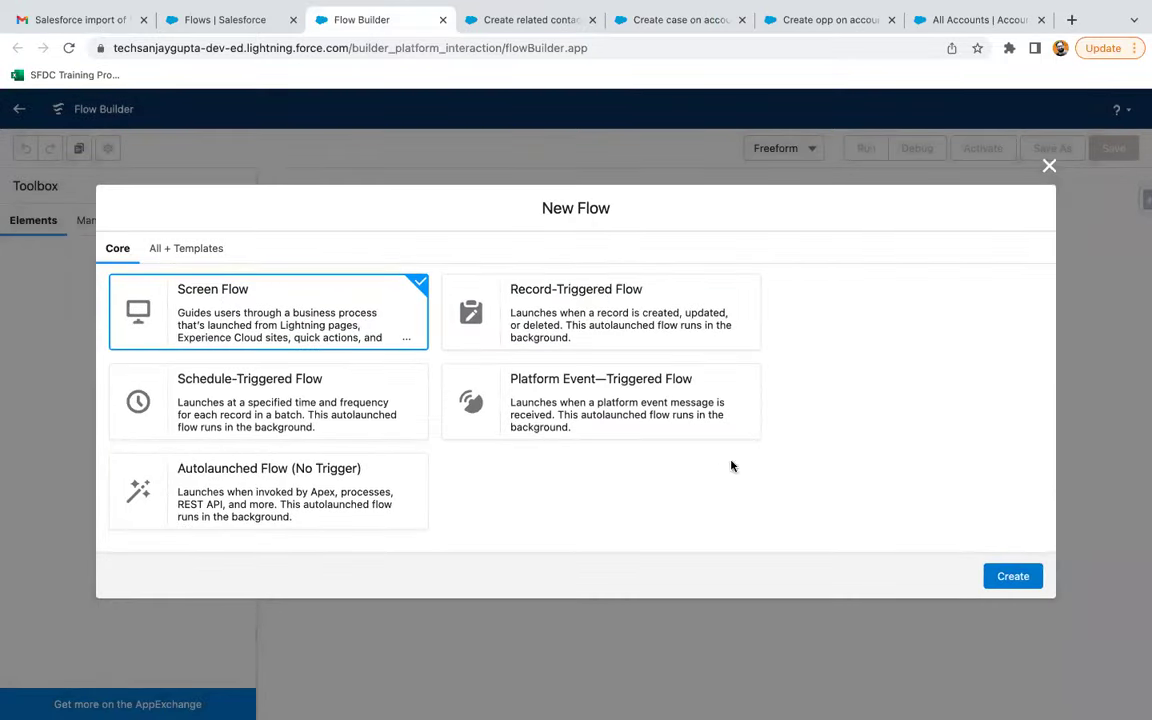
pyautogui.click(1008, 580)
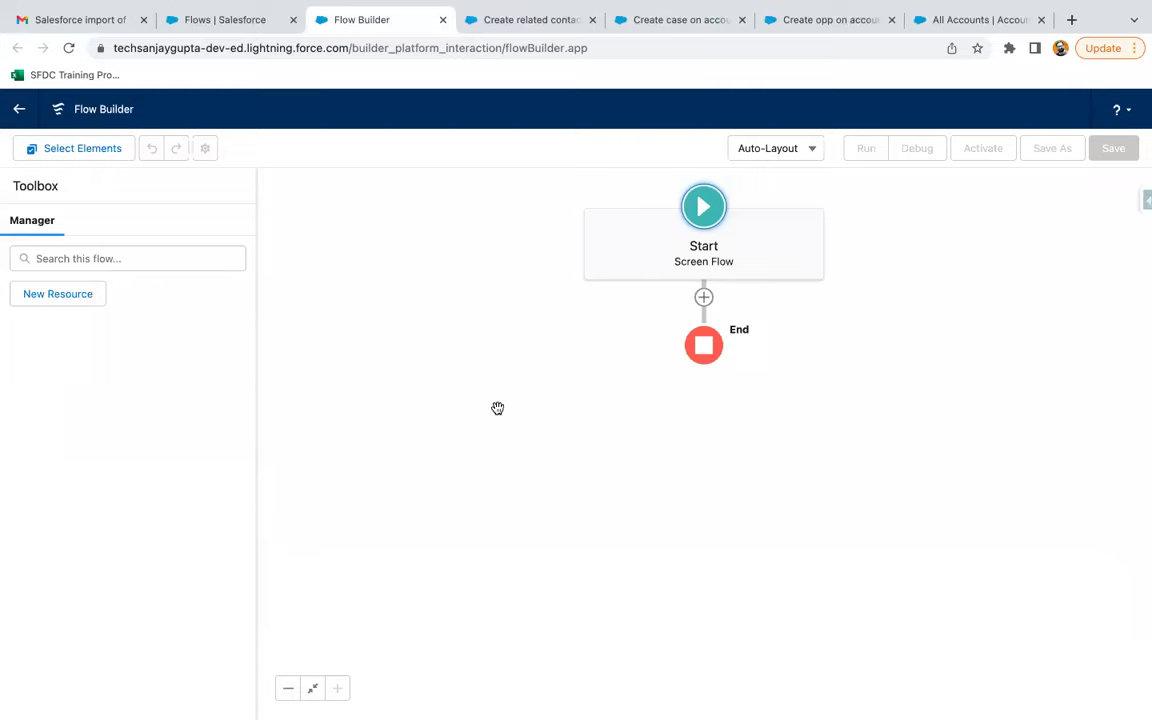
pyautogui.click(703, 297)
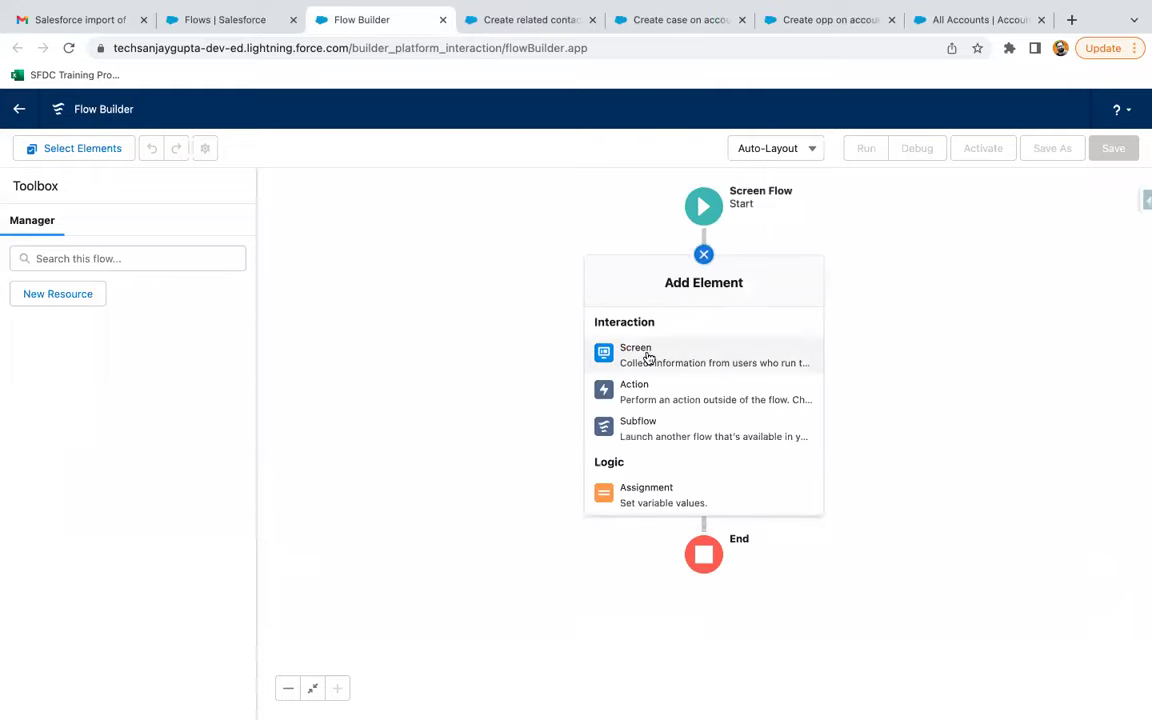
pyautogui.click(648, 358)
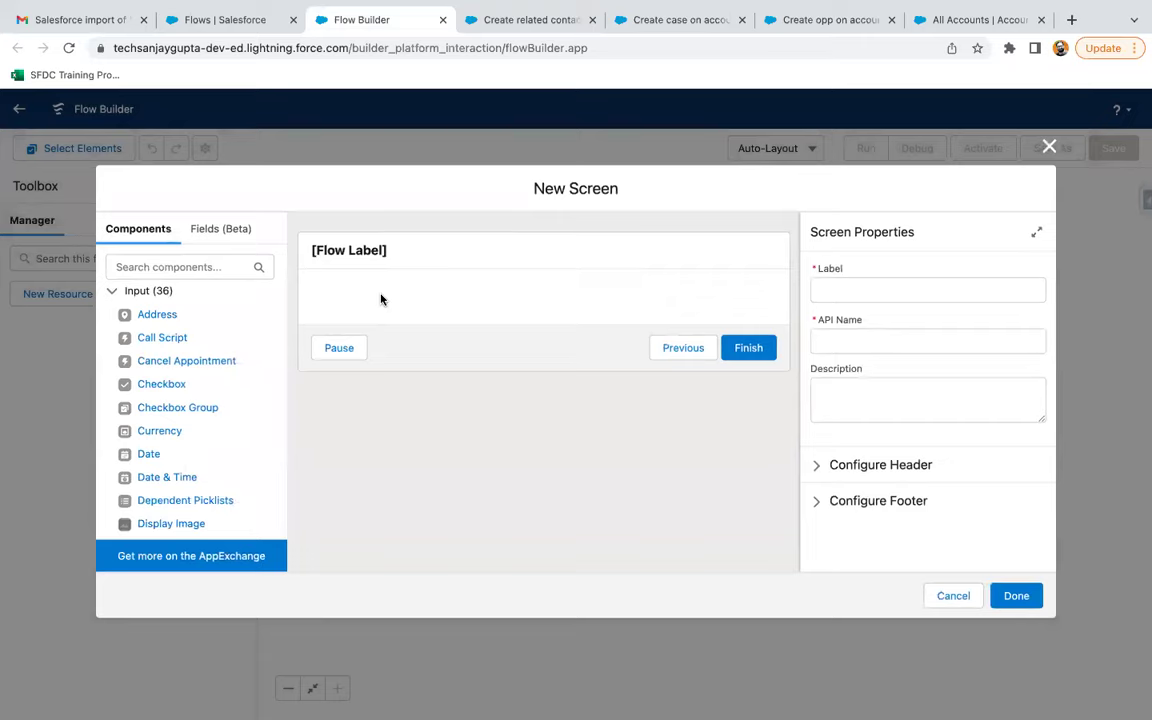
# Step: Label the screen Object Selection and add a picklist labelled Select an Object
pyautogui.click(835, 292)
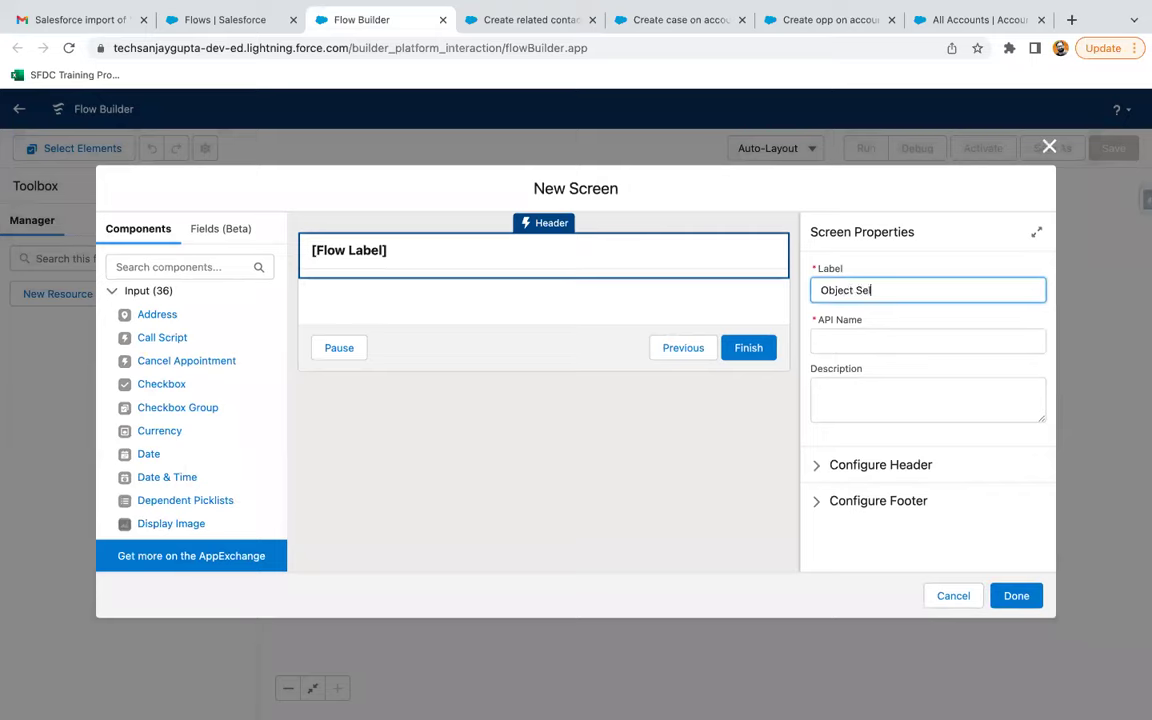
pyautogui.click(860, 336)
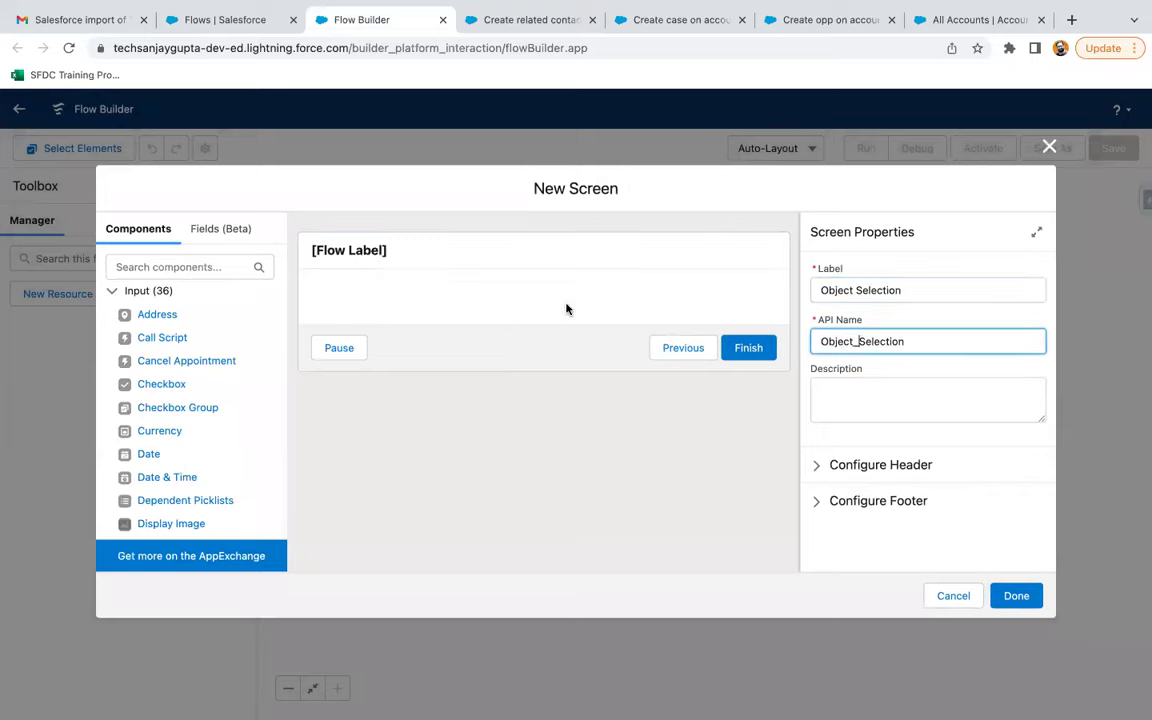
pyautogui.click(200, 267)
pyautogui.write('selec')
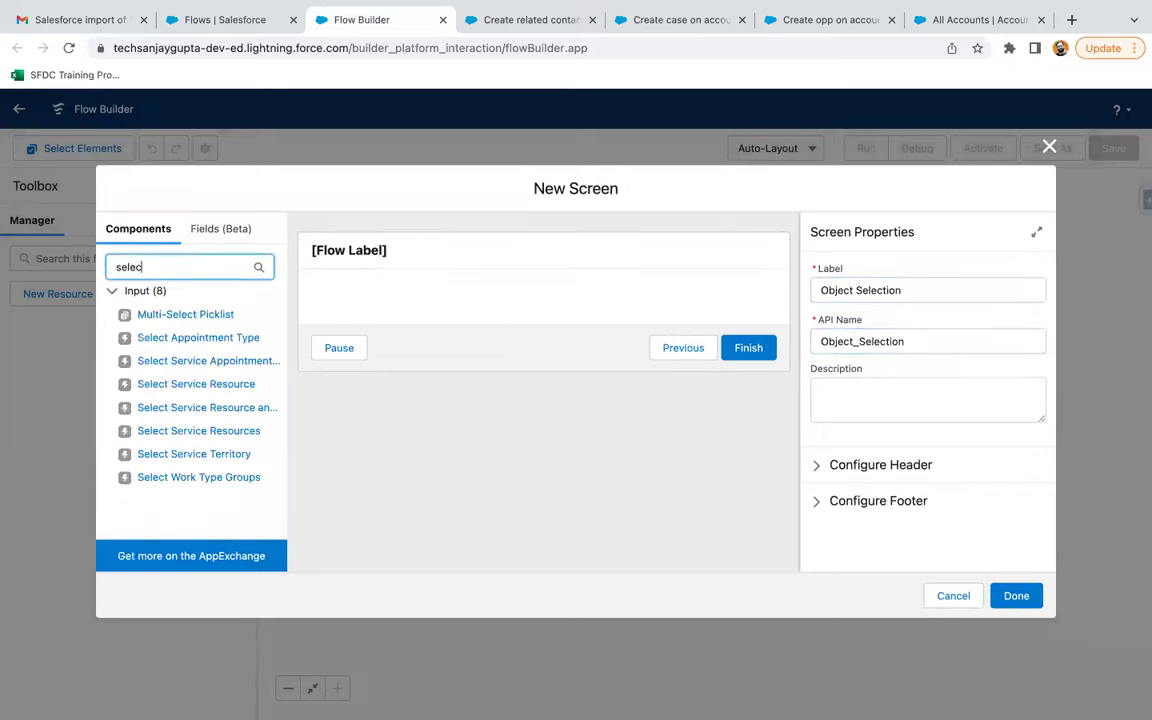
pyautogui.press('BackSpace')
pyautogui.press('BackSpace')
pyautogui.press('BackSpace')
pyautogui.press('BackSpace')
pyautogui.press('BackSpace')
pyautogui.write('pick')
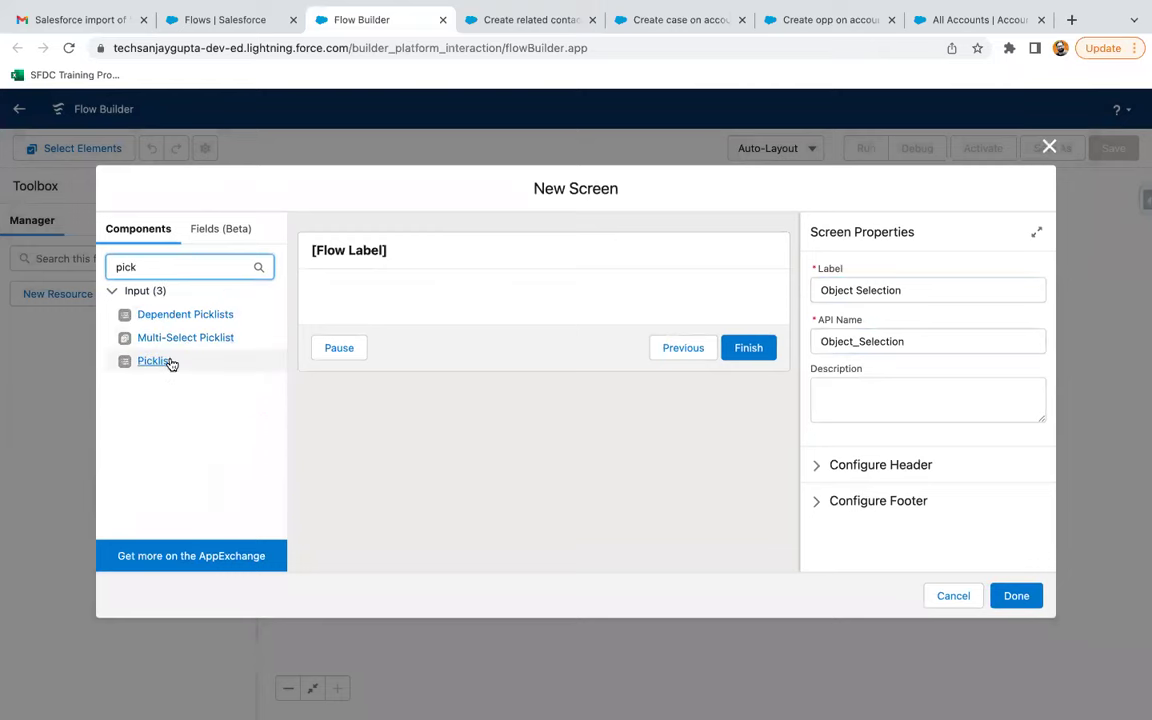
pyautogui.click(155, 361)
pyautogui.click(830, 287)
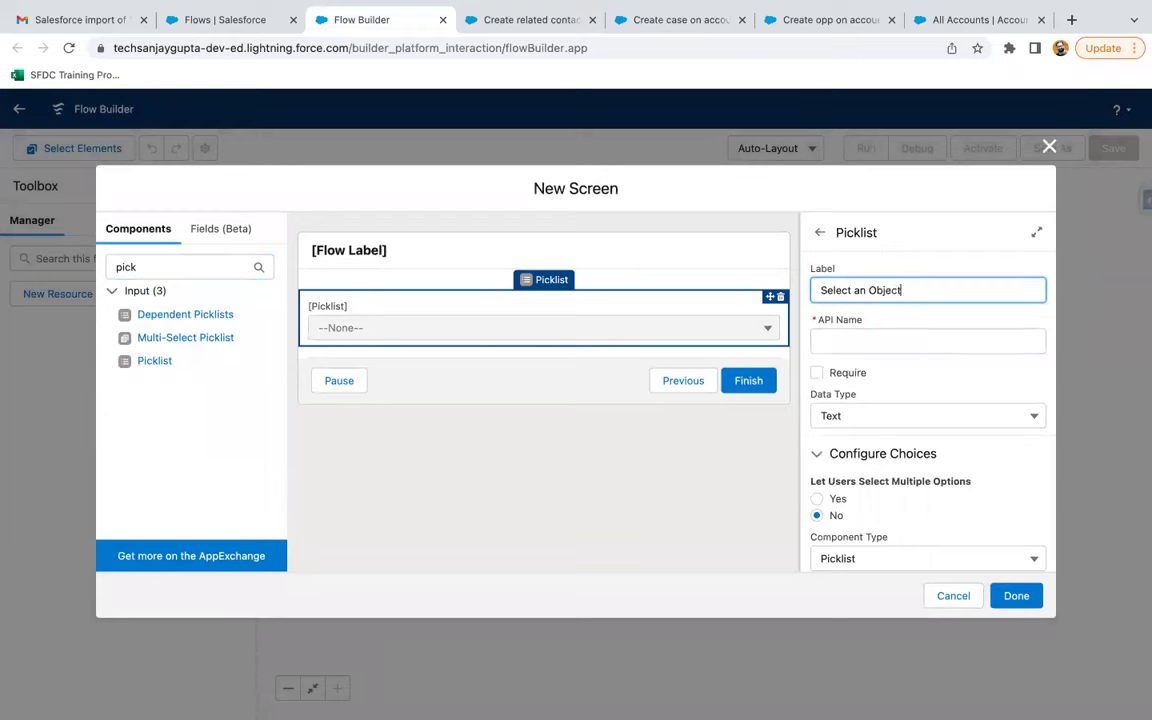
pyautogui.click(877, 330)
# Step: Start a new Choice resource for the picklist's first option, Contact
pyautogui.scroll(-3, 866, 403)
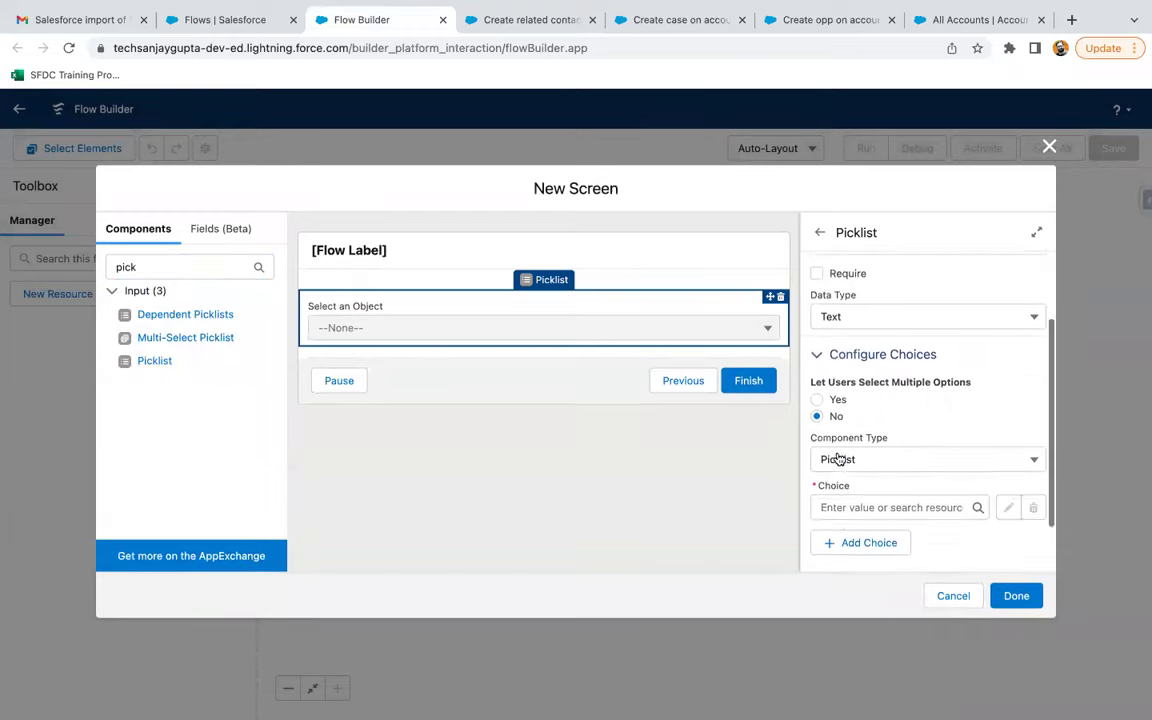
pyautogui.click(858, 443)
pyautogui.click(857, 478)
pyautogui.click(386, 338)
pyautogui.click(309, 376)
pyautogui.click(321, 280)
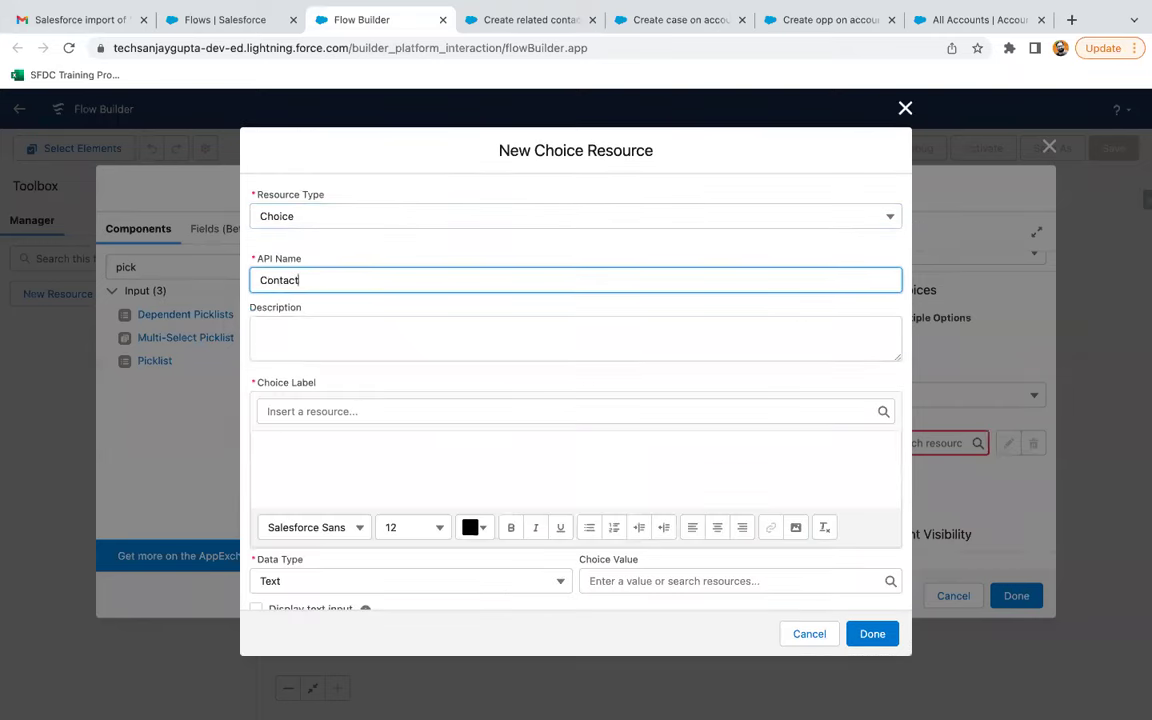
# Step: Give the Contact choice the label and value Contact and save it
pyautogui.hotkey('ctrl', 'a')
pyautogui.hotkey('ctrl', 'c')
pyautogui.click(324, 483)
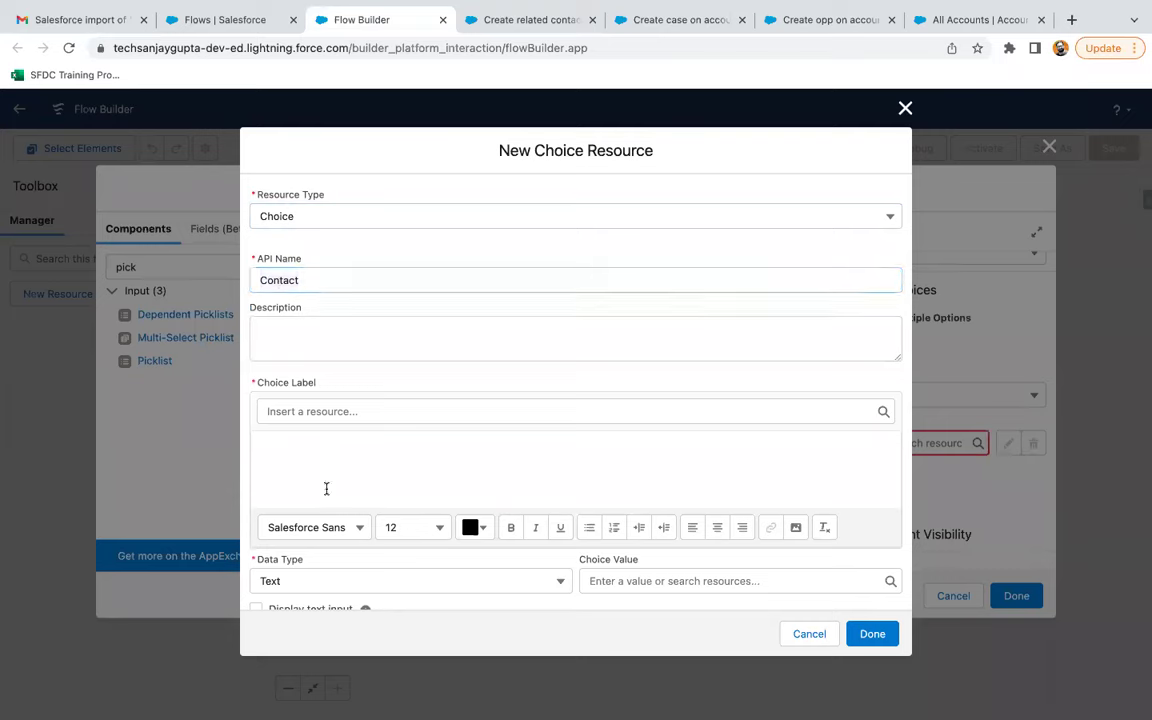
pyautogui.hotkey('ctrl', 'v')
pyautogui.click(624, 586)
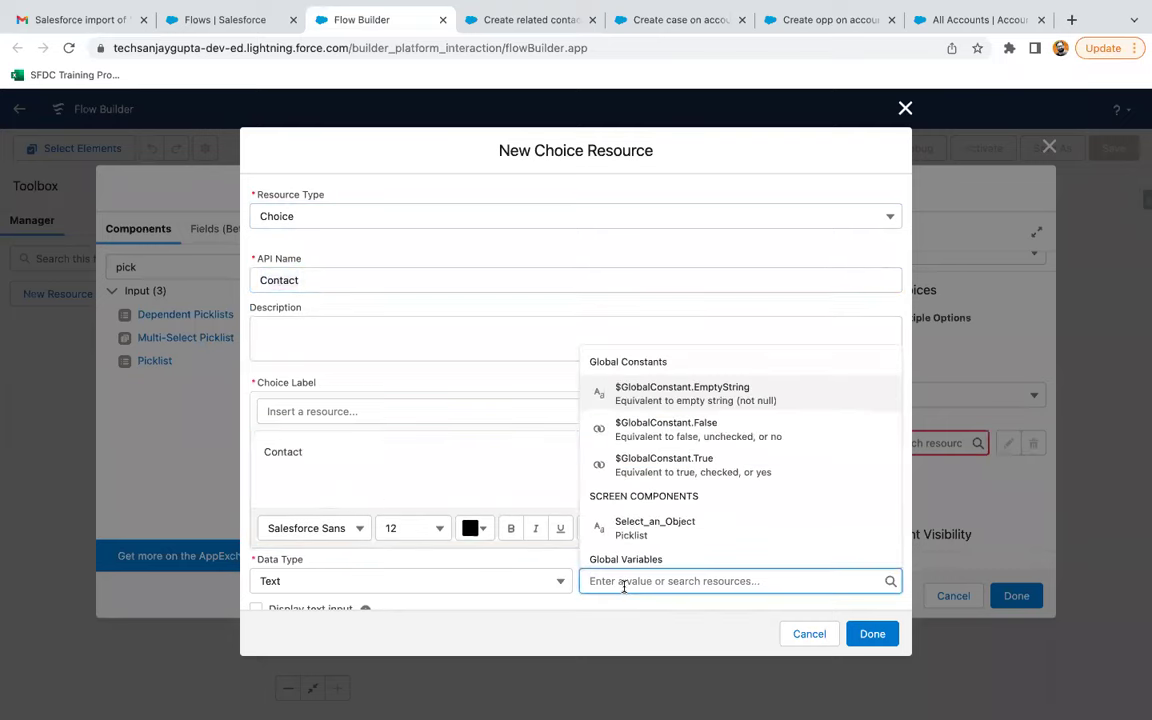
pyautogui.hotkey('ctrl', 'v')
pyautogui.click(321, 280)
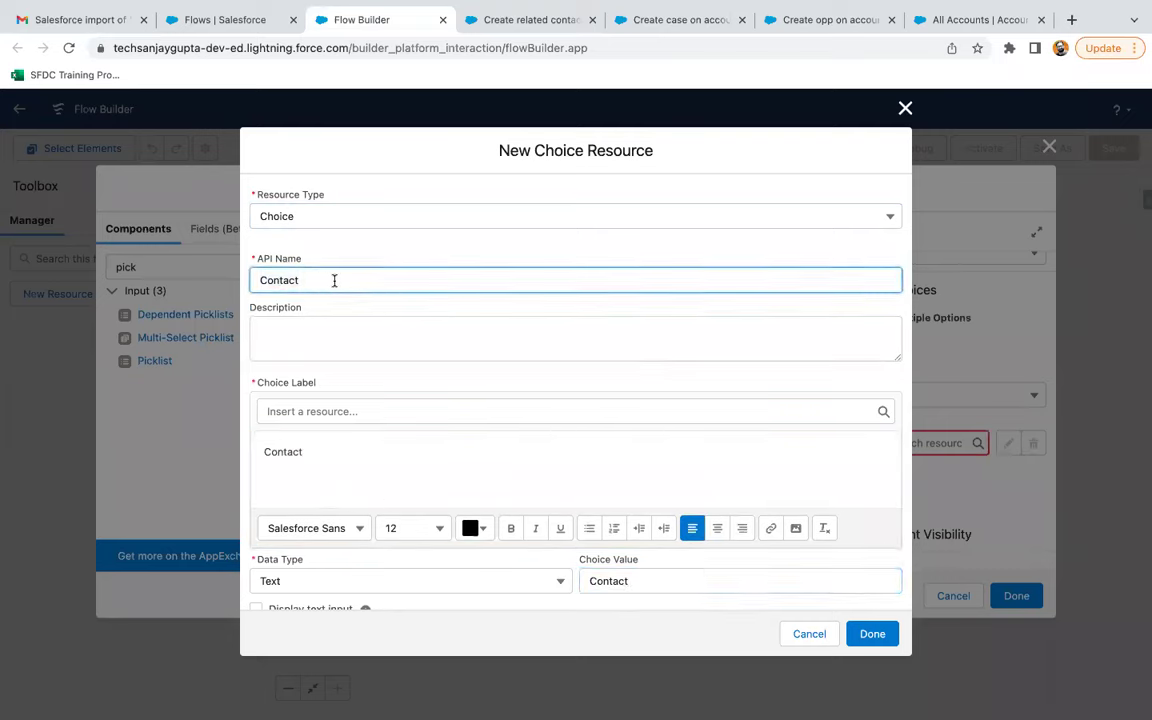
pyautogui.click(318, 471)
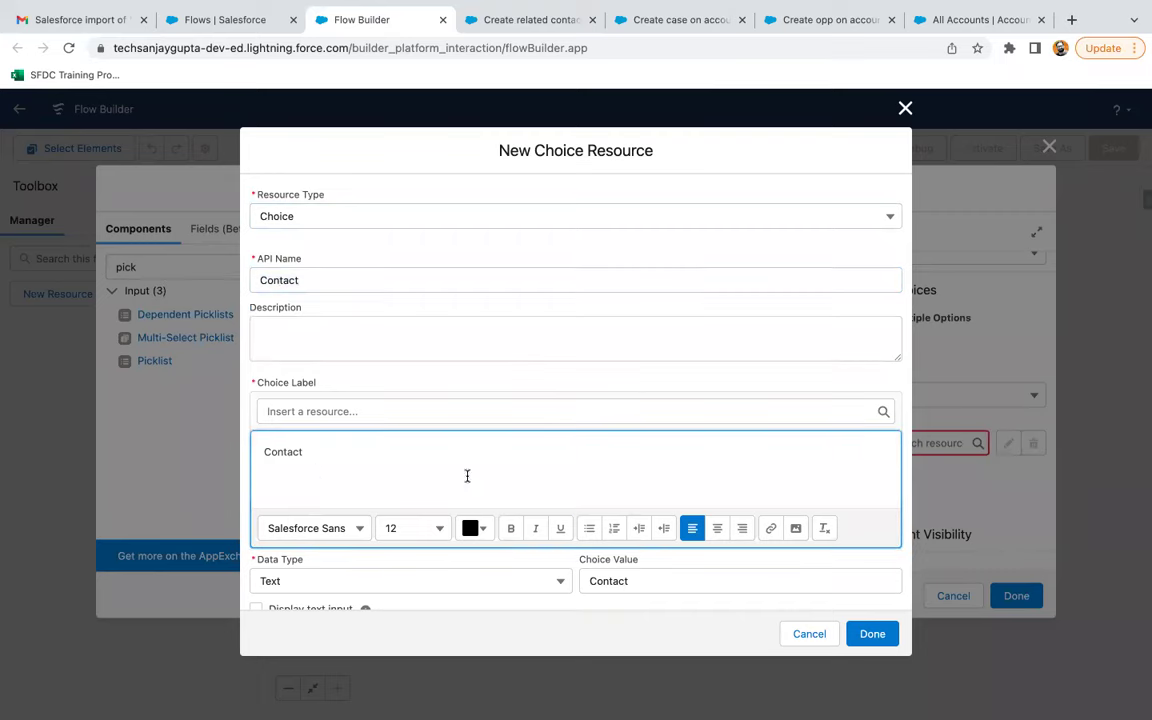
pyautogui.click(874, 634)
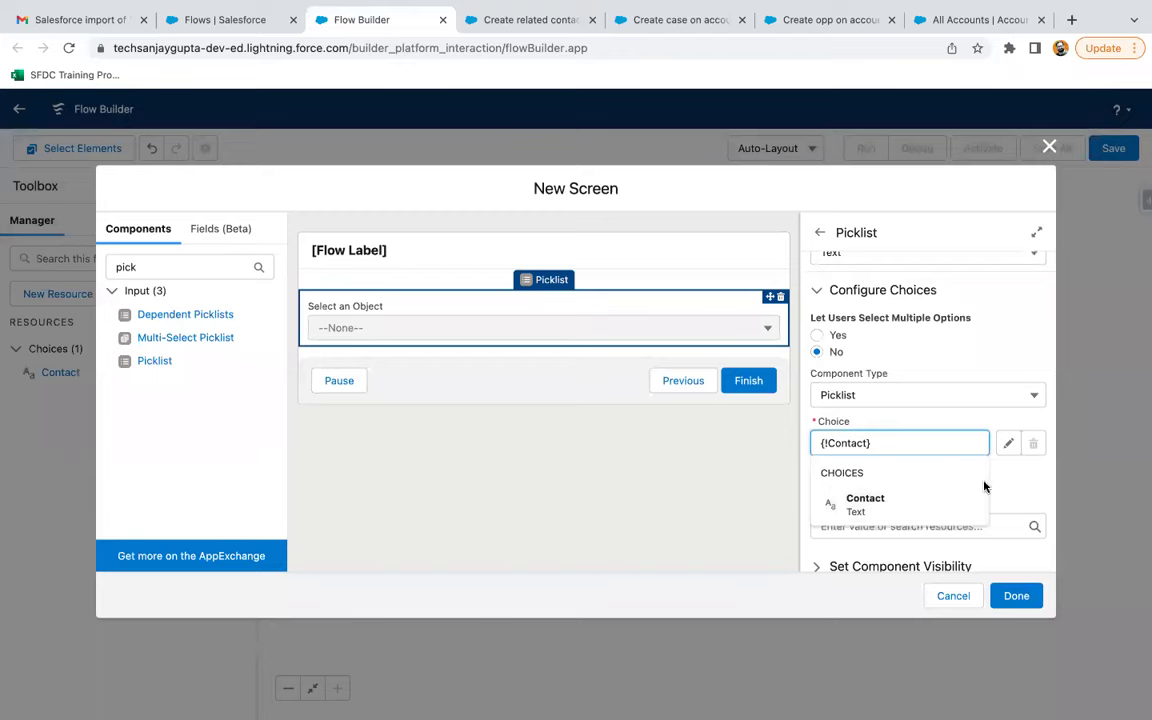
# Step: Add a second Choice resource, Case, with matching API name, label and value
pyautogui.click(852, 480)
pyautogui.click(852, 492)
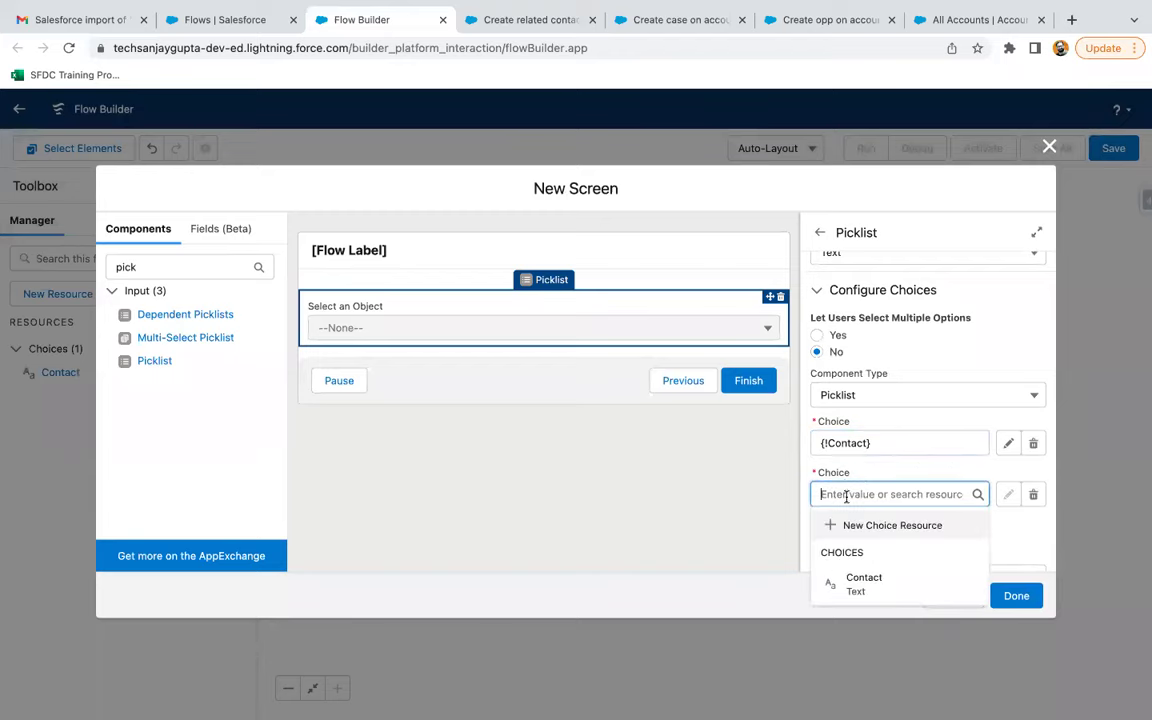
pyautogui.click(865, 530)
pyautogui.click(301, 337)
pyautogui.click(301, 373)
pyautogui.click(309, 275)
pyautogui.write('CA')
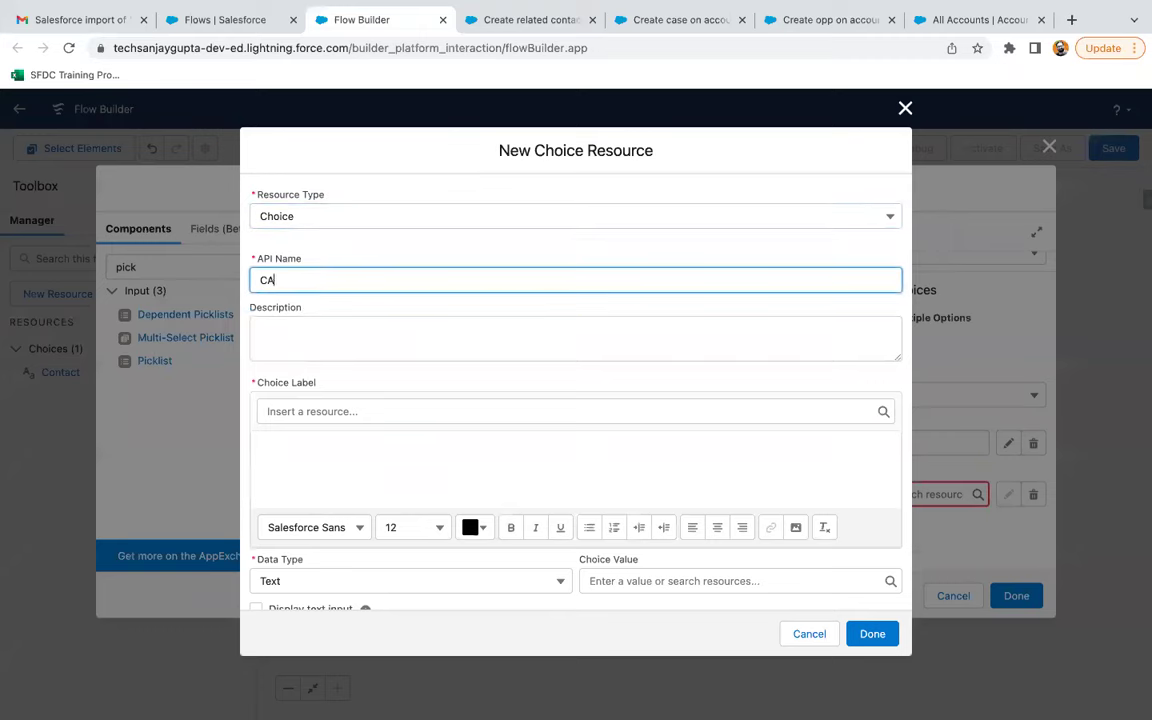
pyautogui.hotkey('ctrl', 'a')
pyautogui.hotkey('ctrl', 'c')
pyautogui.click(318, 446)
pyautogui.hotkey('ctrl', 'v')
pyautogui.scroll(-1, 319, 452)
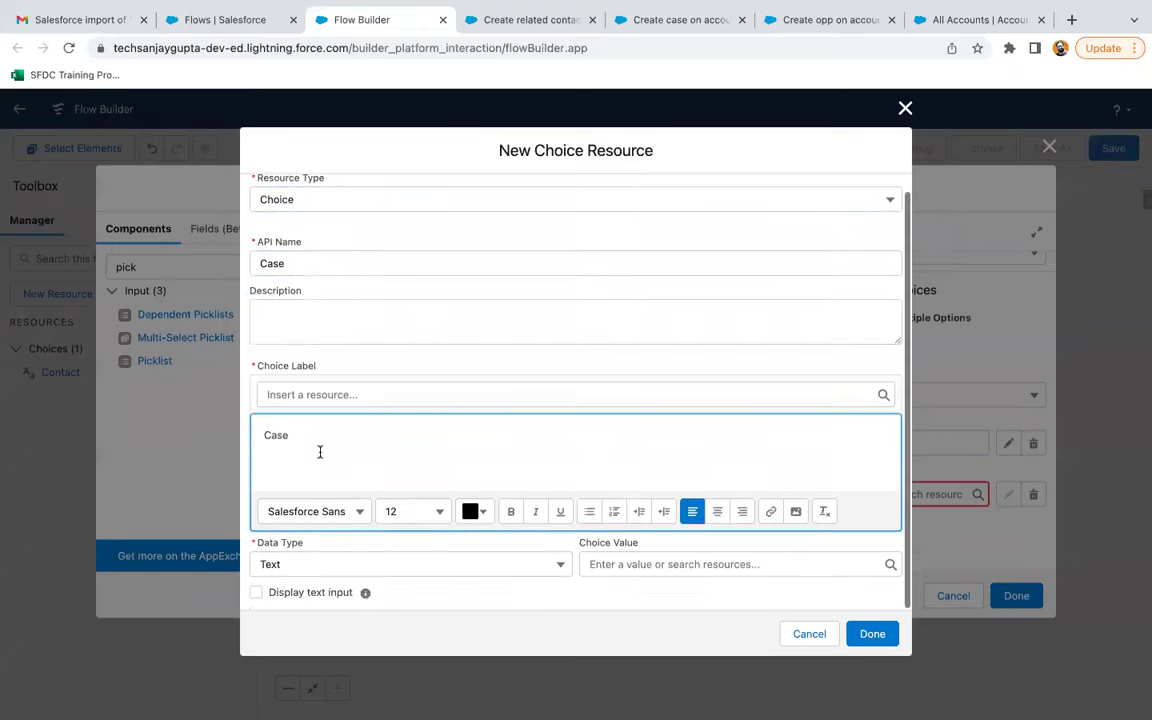
pyautogui.click(597, 564)
pyautogui.hotkey('ctrl', 'v')
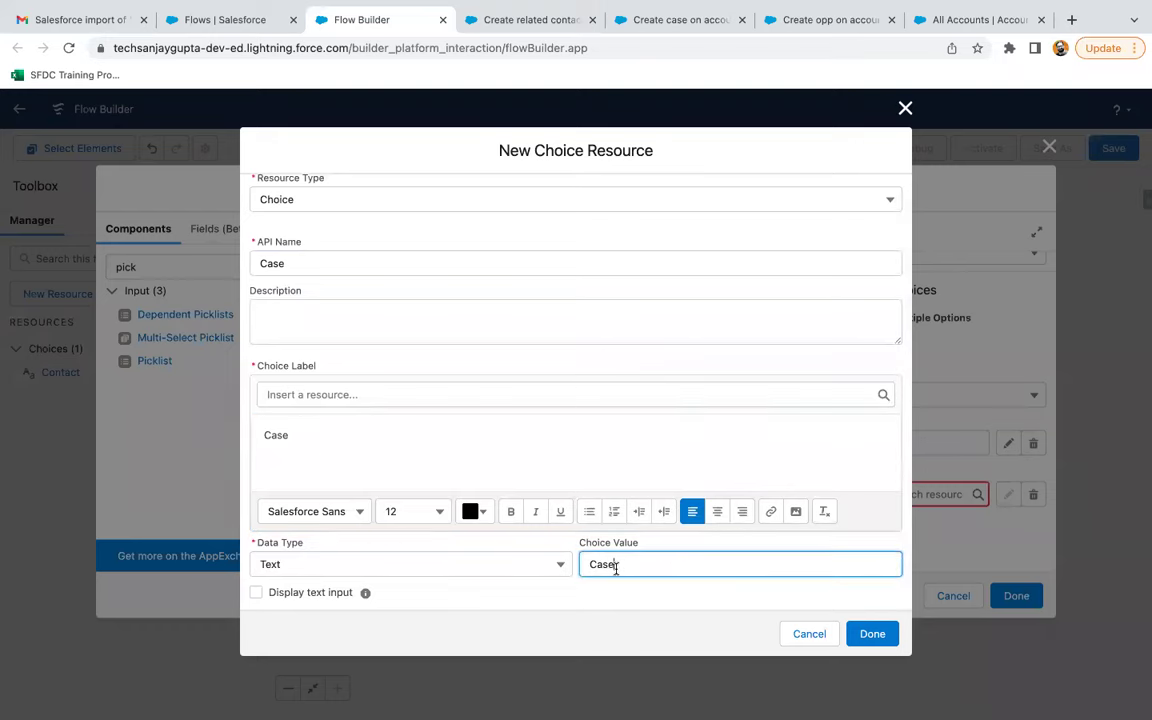
pyautogui.click(868, 637)
# Step: Add a third Choice resource, Opportunity, with matching API name, label and value
pyautogui.click(874, 525)
pyautogui.click(867, 396)
pyautogui.click(864, 428)
pyautogui.click(345, 336)
pyautogui.click(300, 370)
pyautogui.click(323, 280)
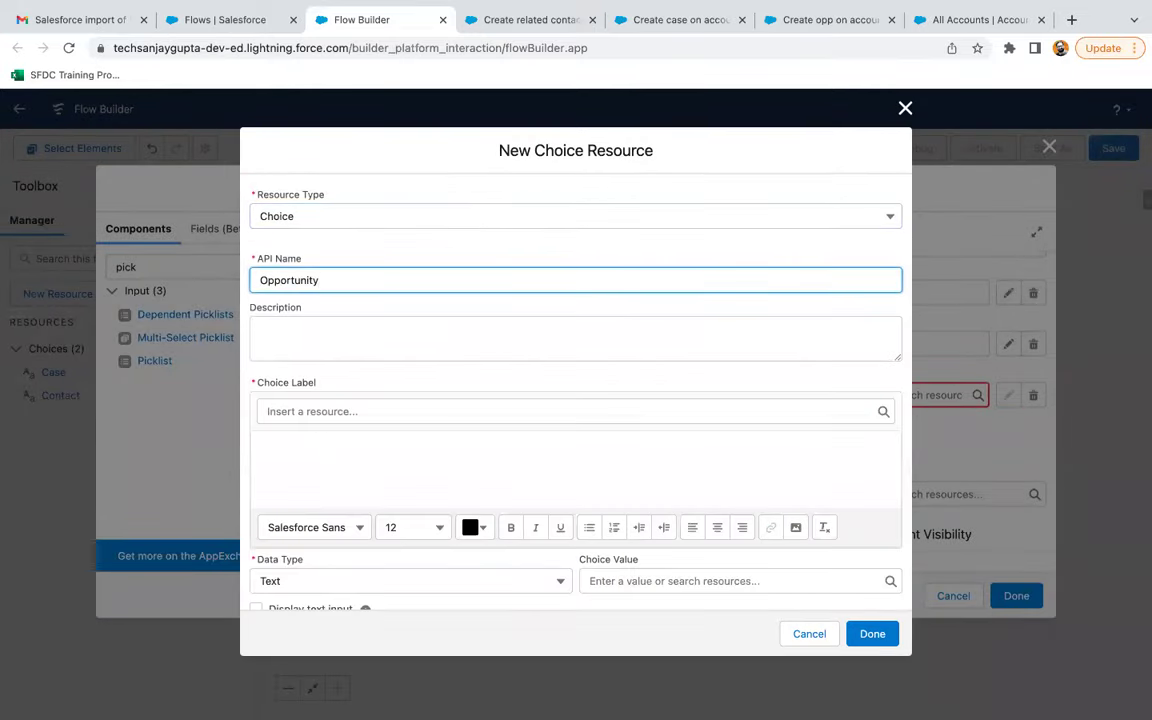
pyautogui.write('Opportunity')
pyautogui.hotkey('ctrl', 'a')
pyautogui.hotkey('ctrl', 'c')
pyautogui.click(321, 458)
pyautogui.hotkey('ctrl', 'v')
pyautogui.click(594, 580)
pyautogui.hotkey('ctrl', 'v')
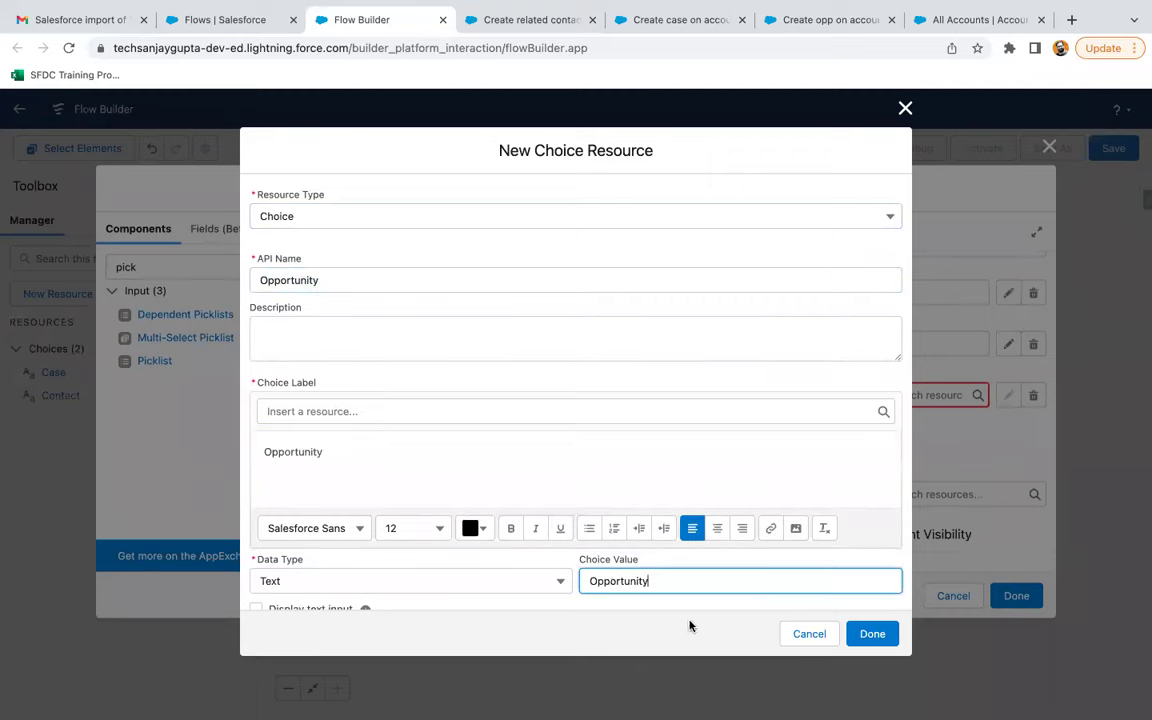
pyautogui.click(872, 633)
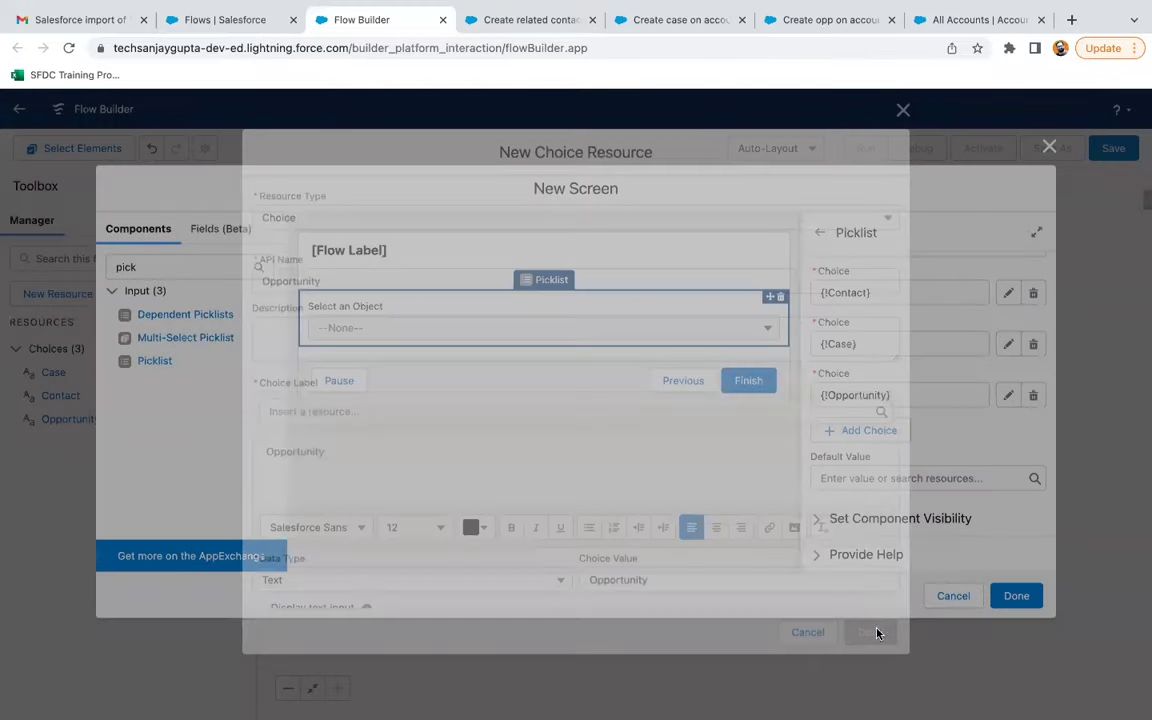
# Step: Finish the Object Selection screen and add an element below it
pyautogui.scroll(2, 888, 440)
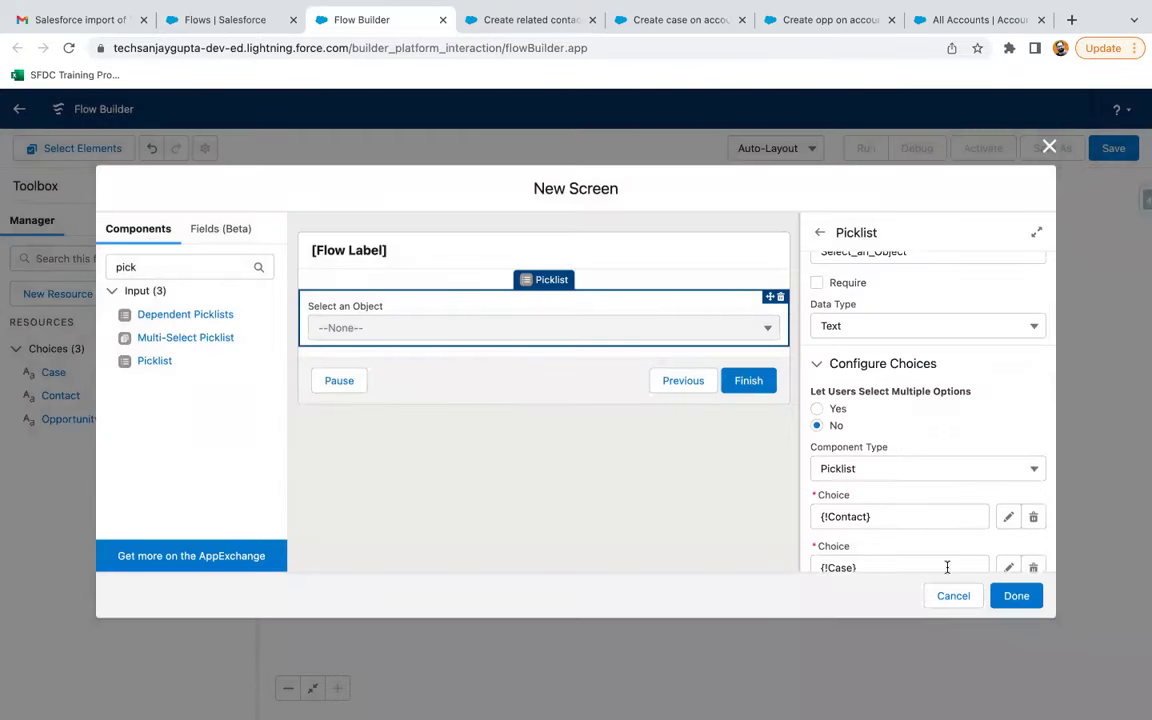
pyautogui.click(1018, 596)
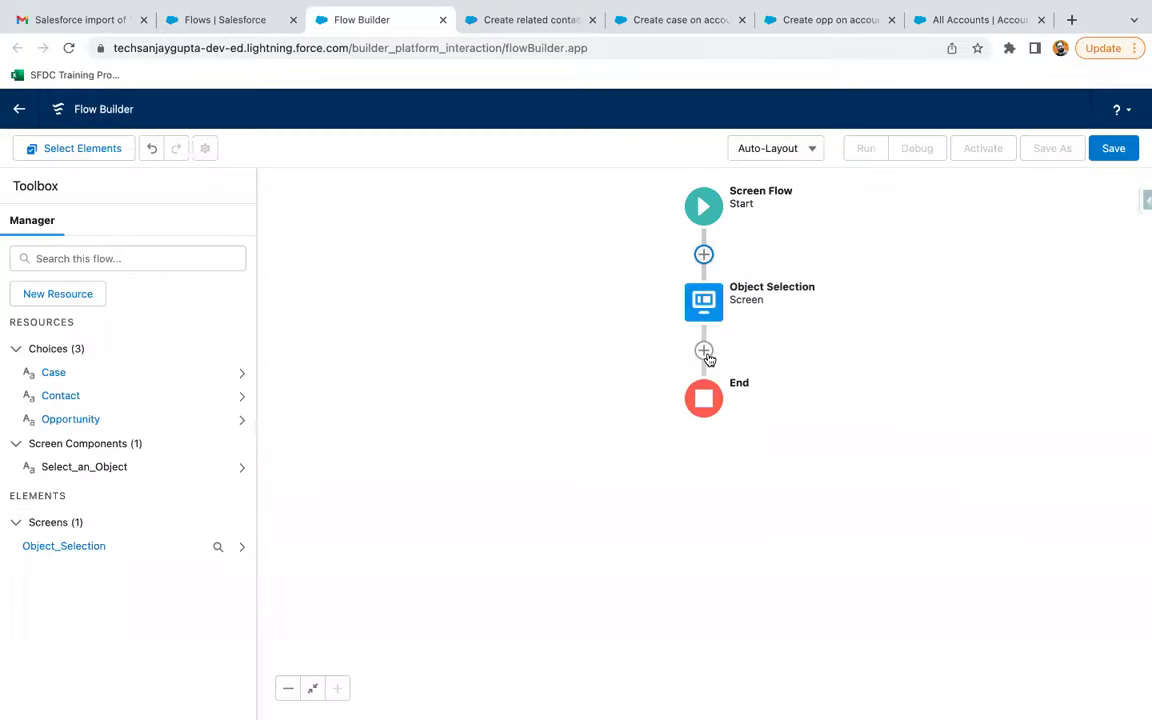
pyautogui.click(703, 350)
pyautogui.scroll(-3, 658, 517)
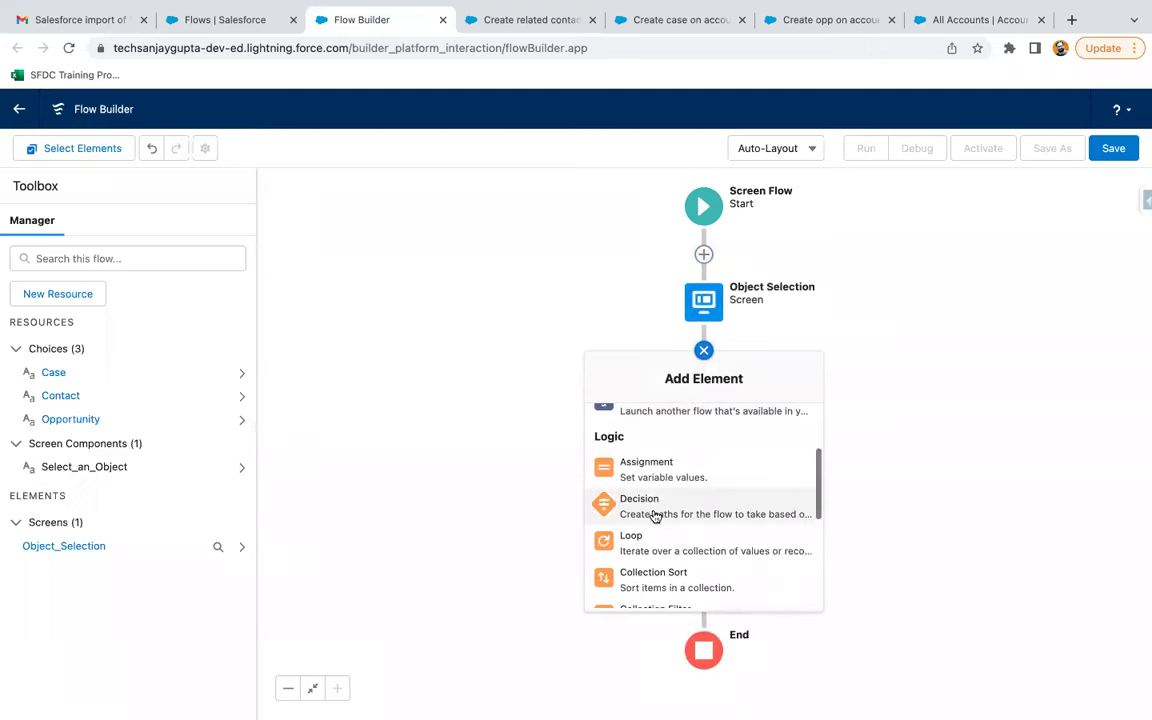
# Step: Add a Check Object Selection decision with outcome isContact? testing Select_an_Object equals Contact
pyautogui.click(650, 512)
pyautogui.click(236, 240)
pyautogui.write('Che')
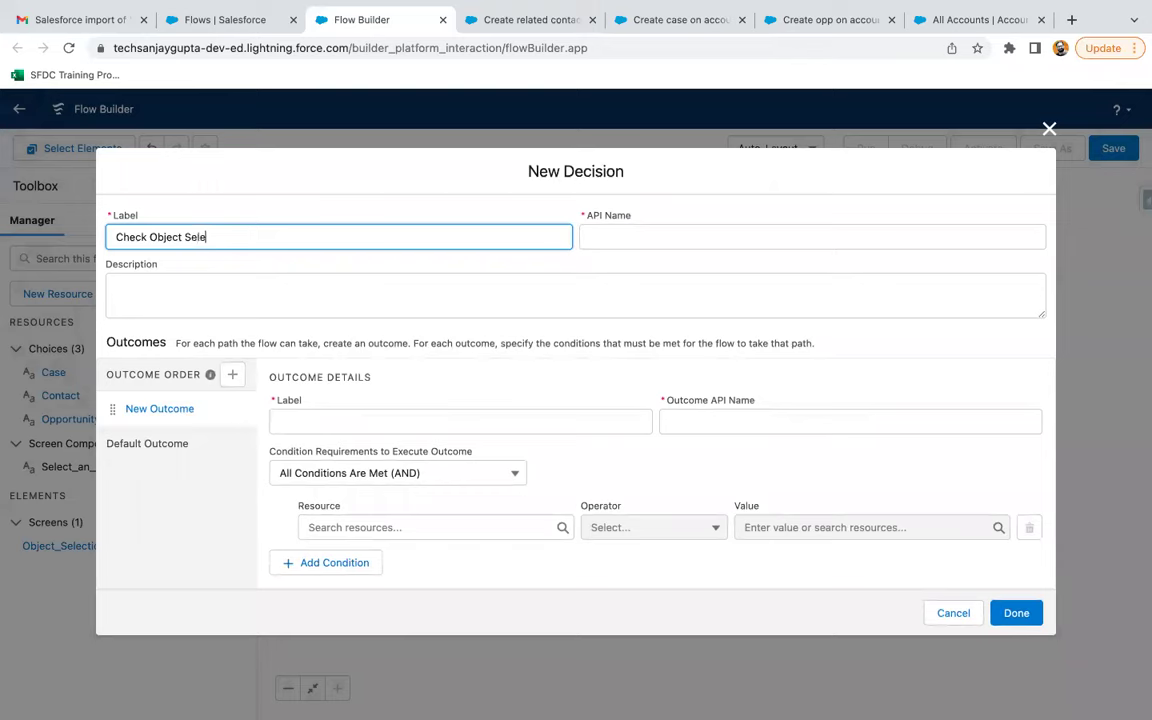
pyautogui.write('ck Object Selection')
pyautogui.click(325, 416)
pyautogui.write('isContact?')
pyautogui.click(393, 525)
pyautogui.write('selec')
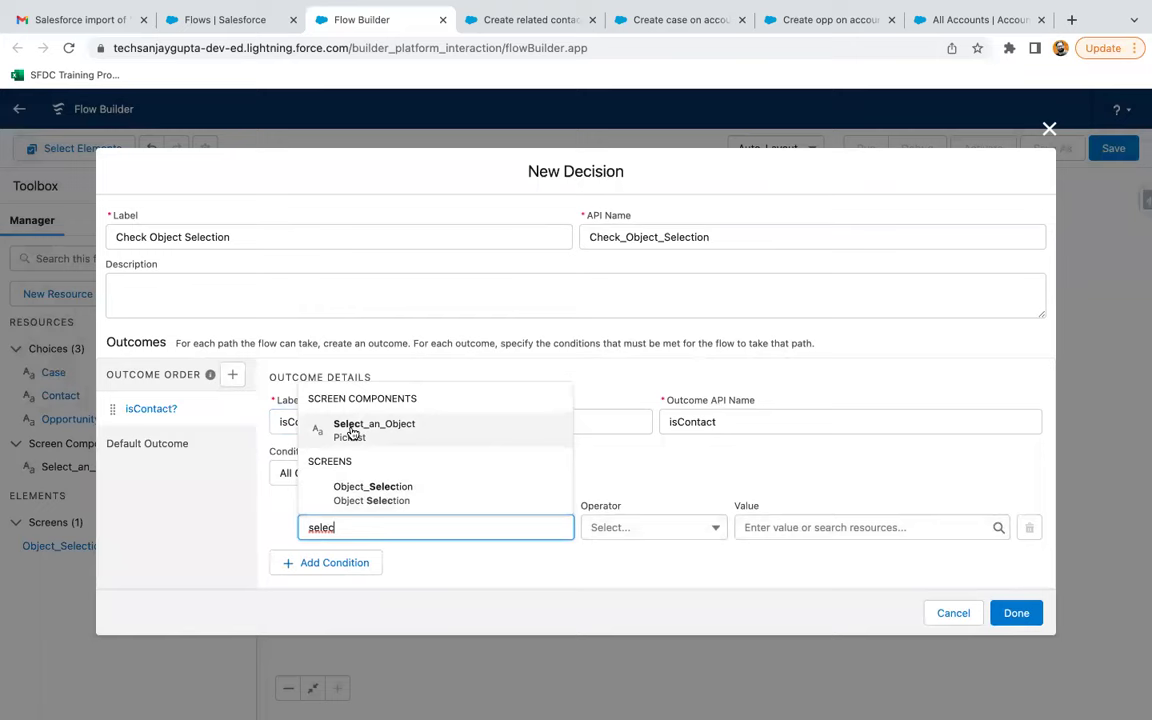
pyautogui.click(352, 428)
pyautogui.click(792, 525)
pyautogui.write('contact')
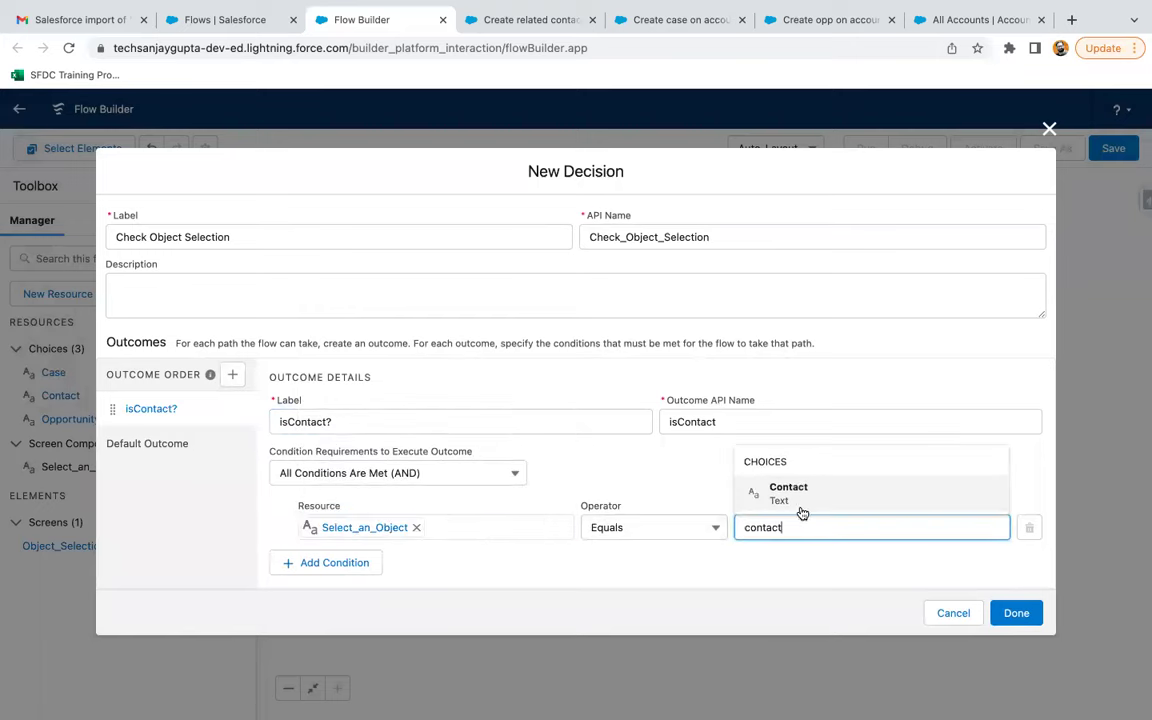
pyautogui.click(789, 490)
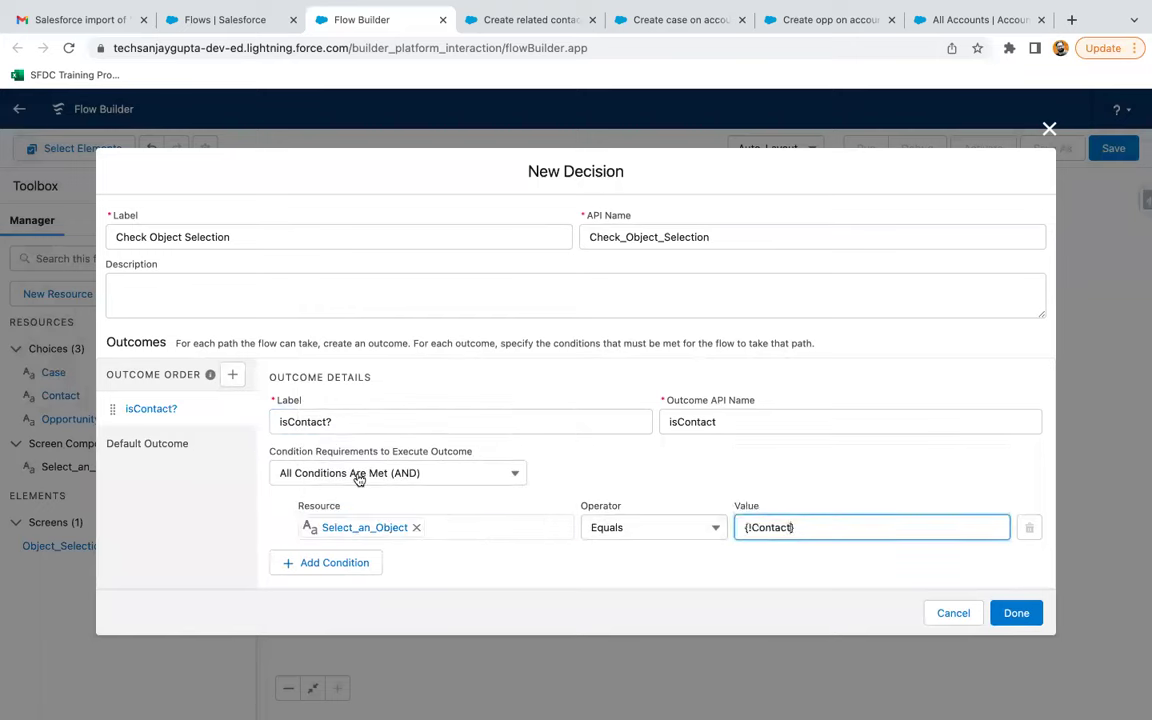
# Step: Add an isCase? outcome where Select_an_Object equals Case
pyautogui.click(232, 374)
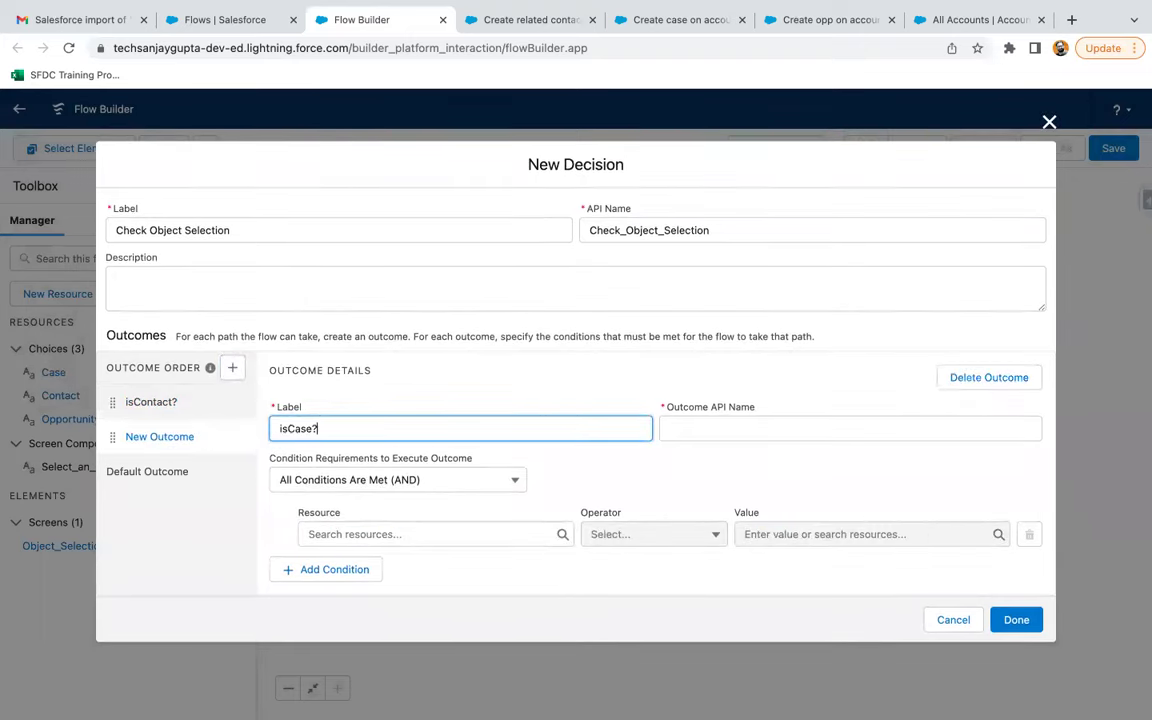
pyautogui.click(418, 533)
pyautogui.write('sele')
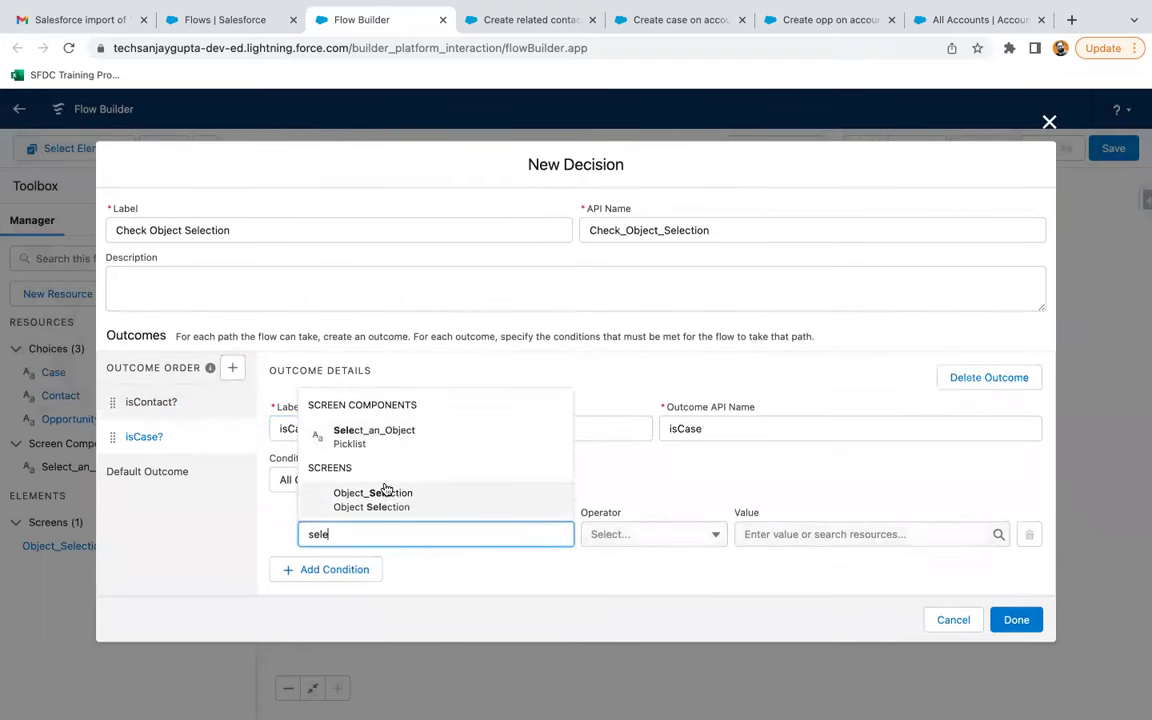
pyautogui.click(410, 430)
pyautogui.click(764, 536)
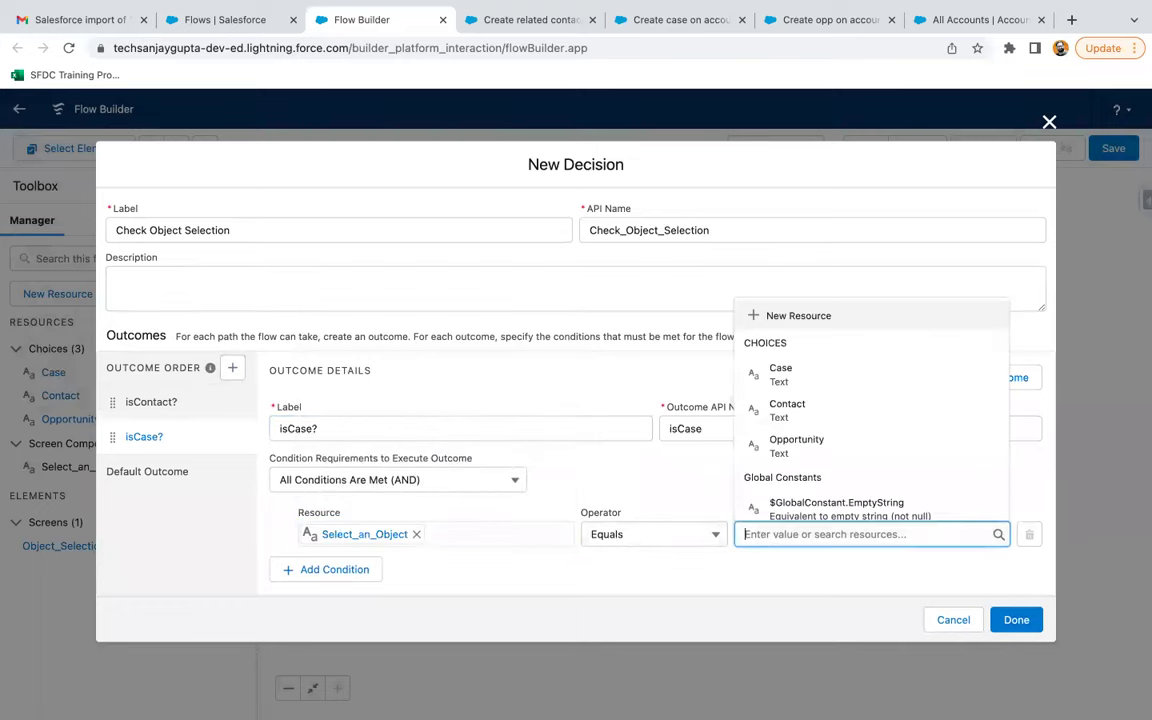
pyautogui.write('case')
pyautogui.click(778, 500)
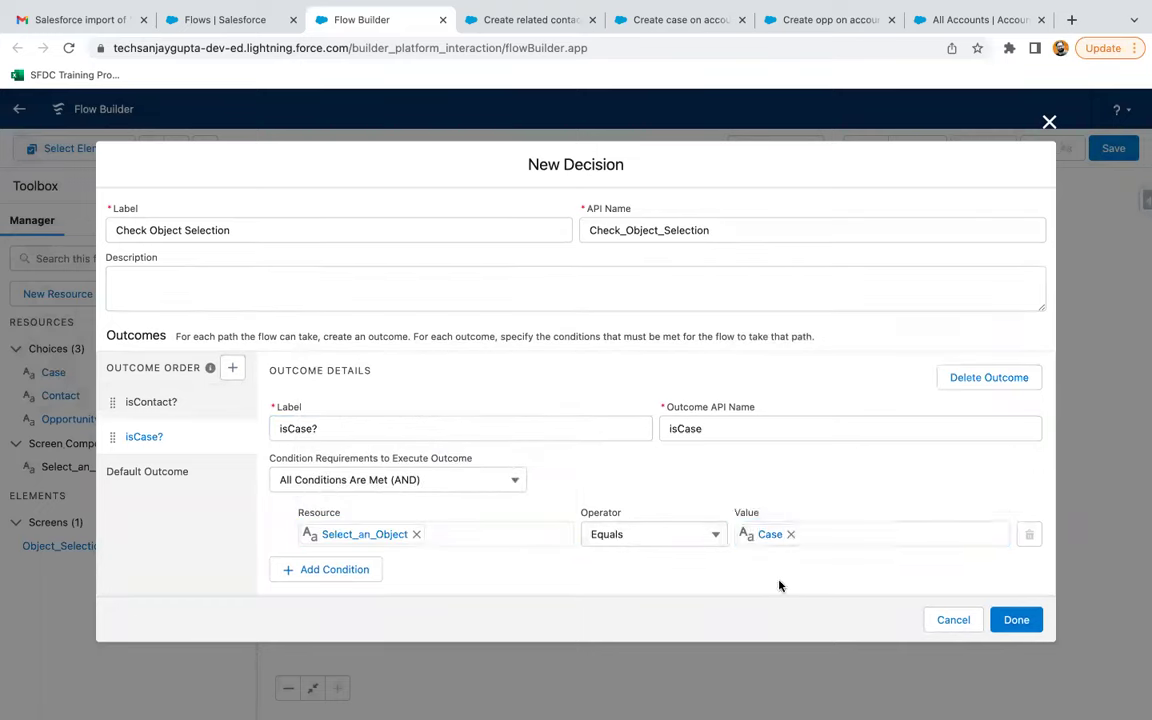
# Step: Add an isOpp? outcome where Select_an_Object equals Opportunity and save the decision
pyautogui.click(234, 369)
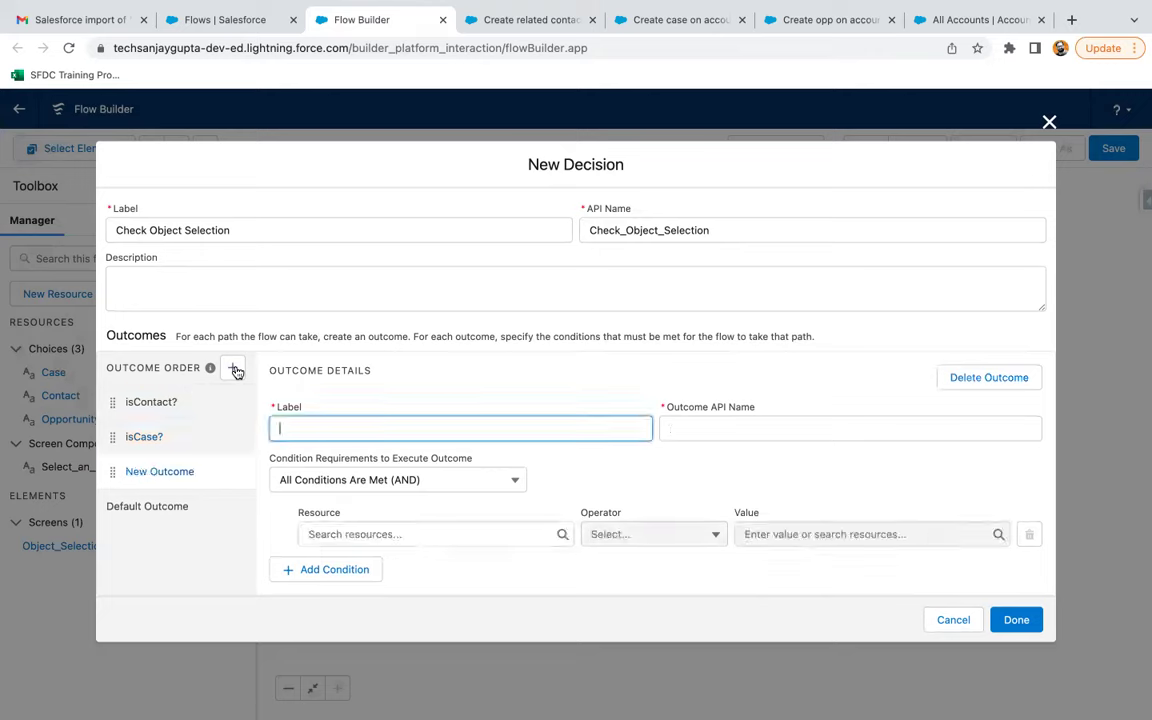
pyautogui.write('i')
pyautogui.write('selec')
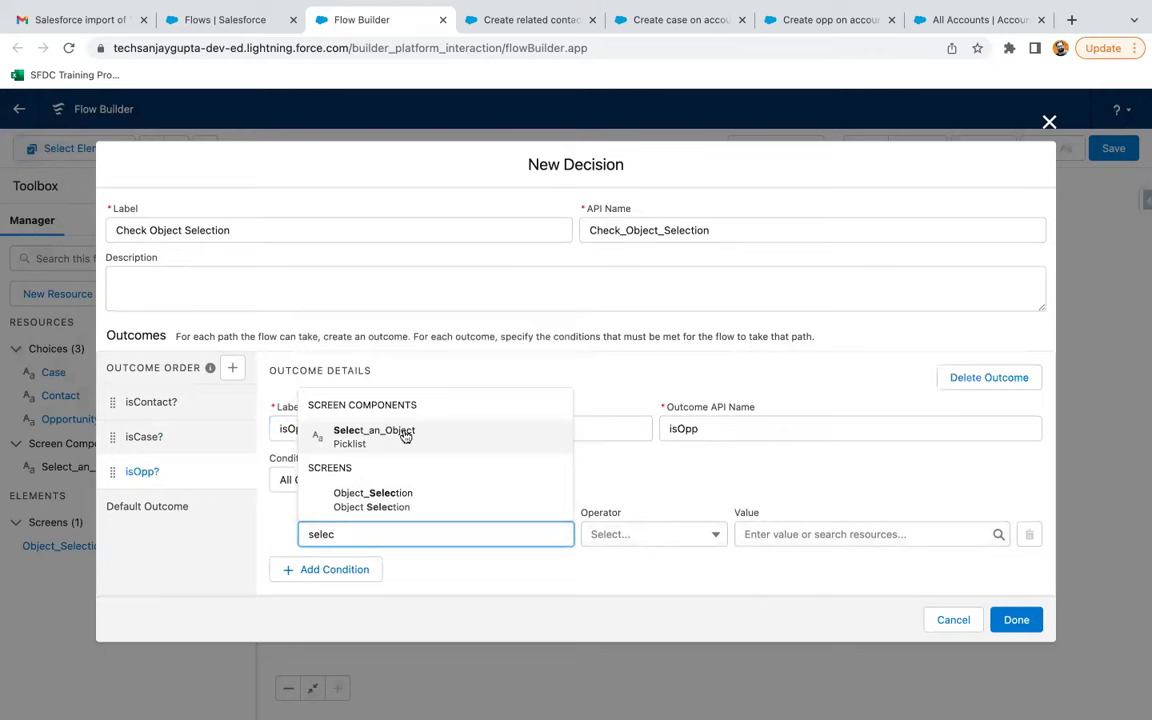
pyautogui.click(404, 437)
pyautogui.click(784, 534)
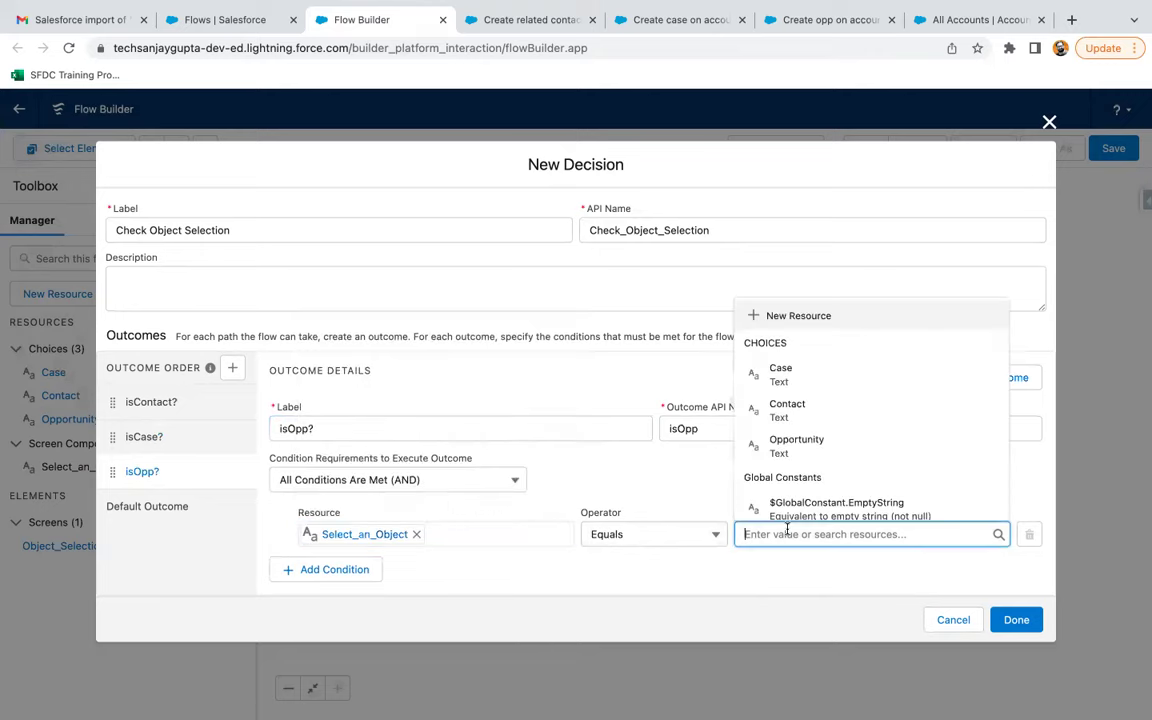
pyautogui.write('oppo')
pyautogui.click(800, 492)
pyautogui.click(565, 534)
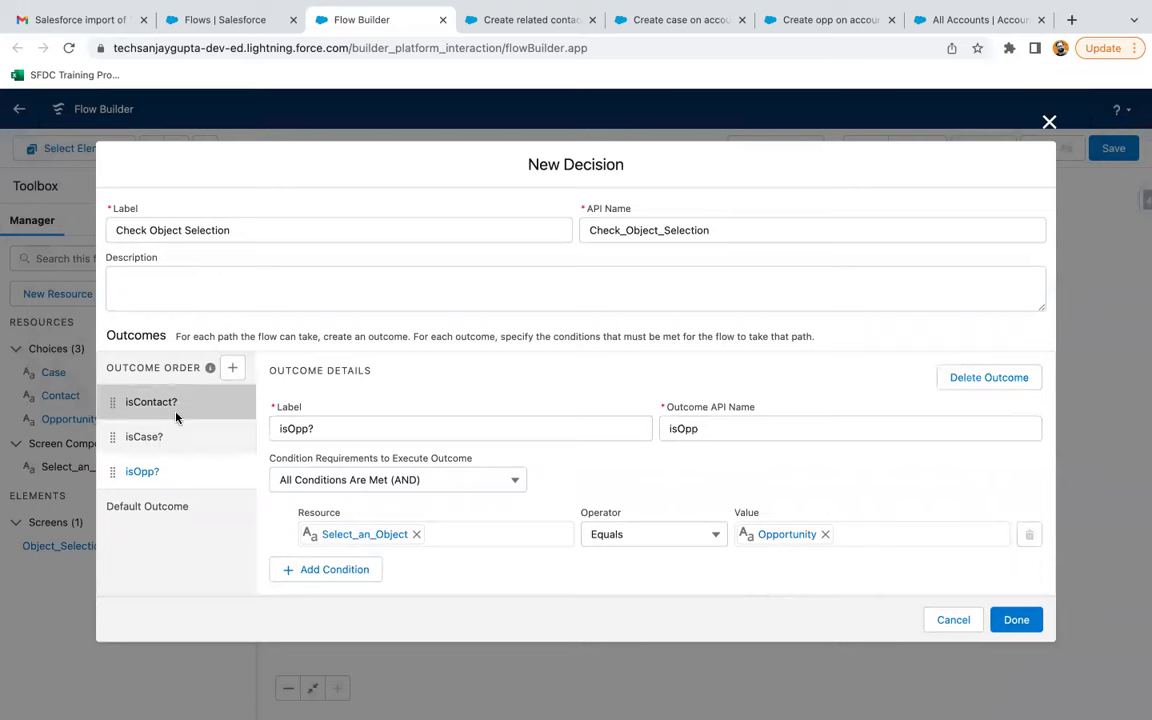
pyautogui.click(1016, 620)
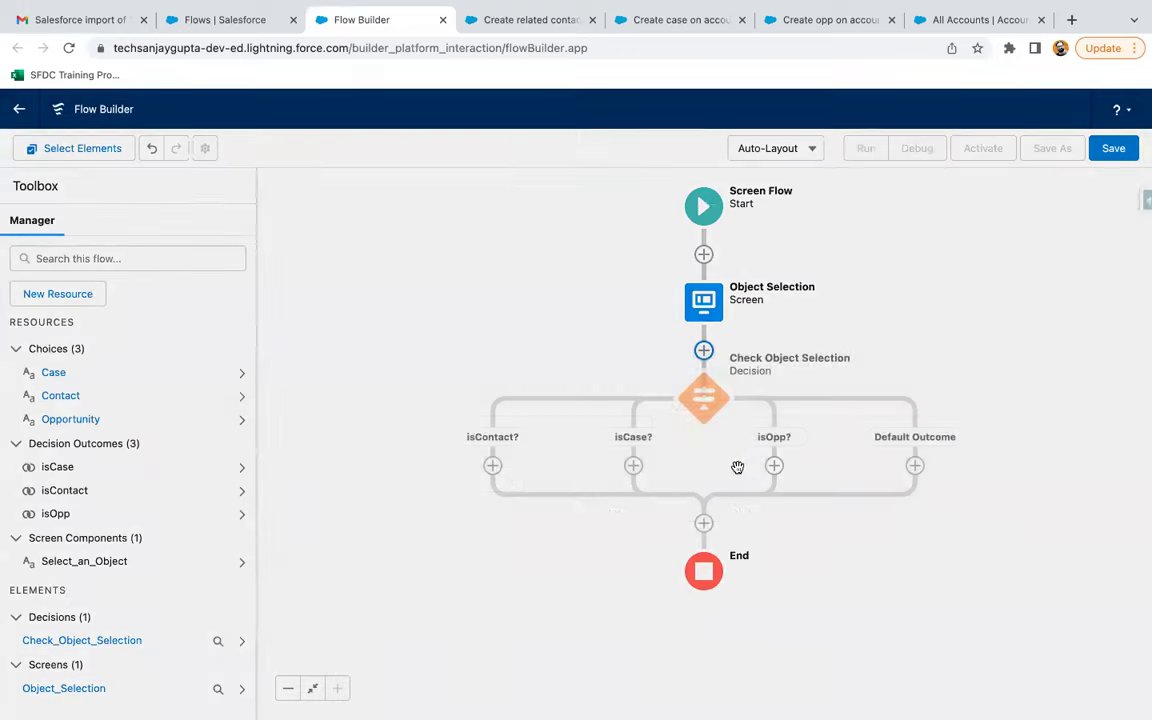
pyautogui.click(492, 466)
# Step: Close the isContact?, isCase? and isOpp? branches each with an End element
pyautogui.scroll(-5, 487, 588)
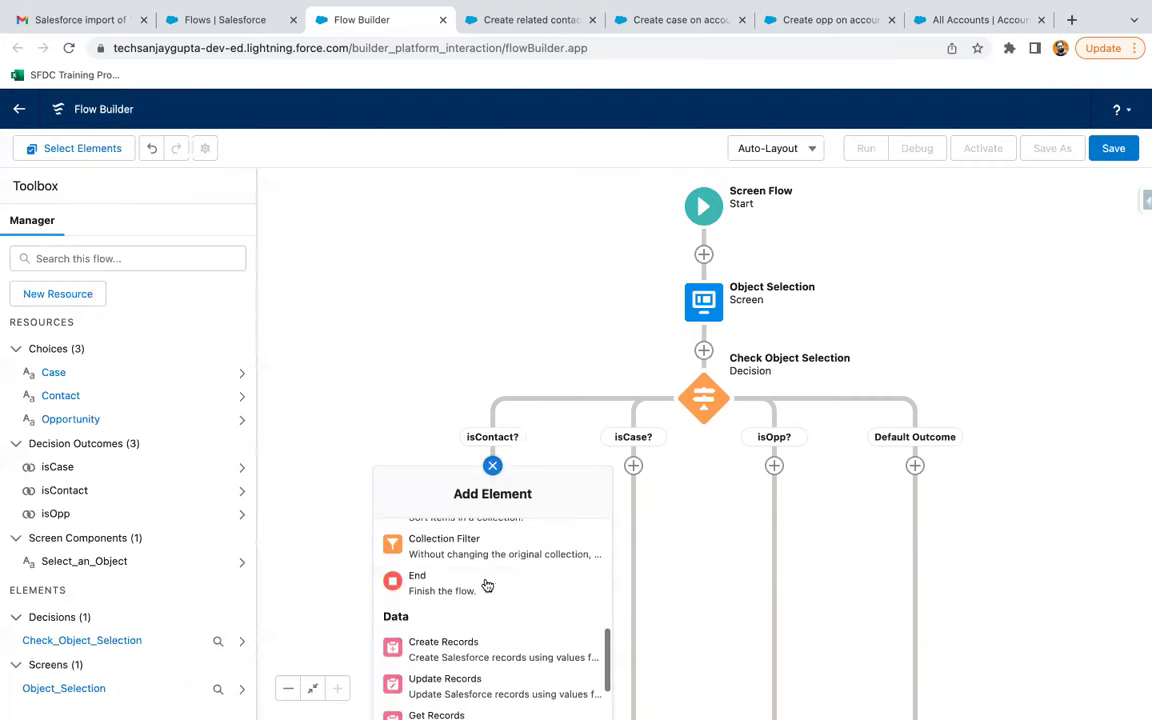
pyautogui.click(458, 583)
pyautogui.click(668, 466)
pyautogui.scroll(-5, 658, 580)
pyautogui.click(646, 579)
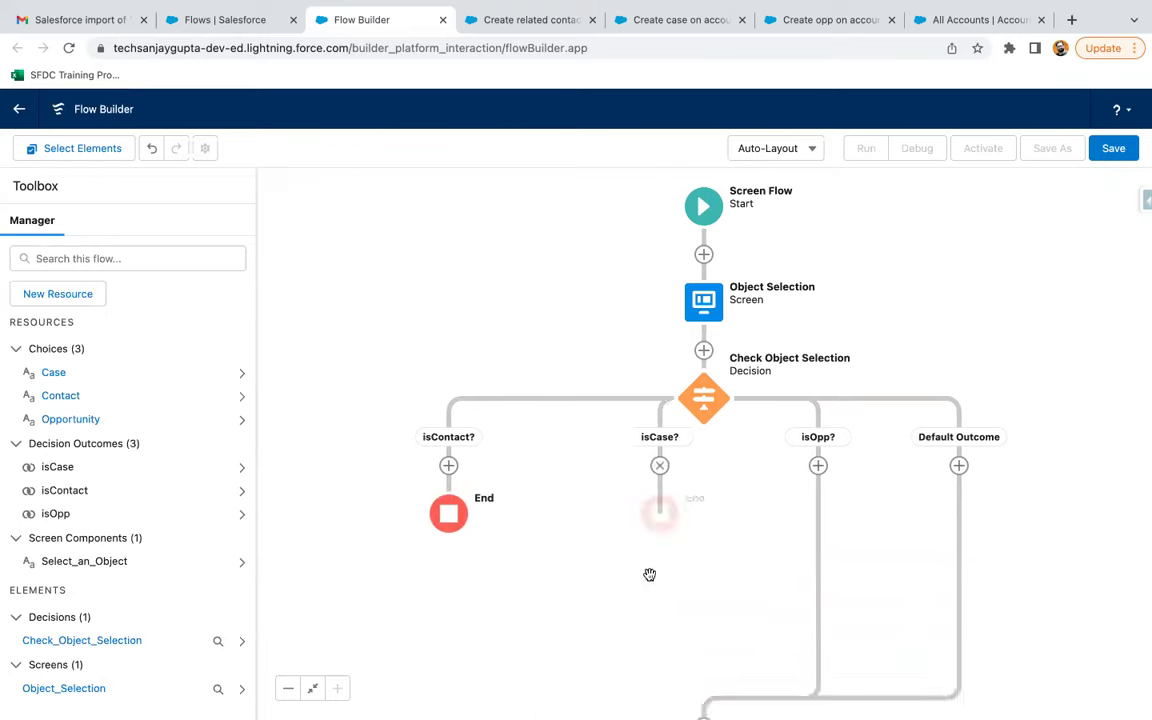
pyautogui.click(844, 466)
pyautogui.scroll(-3, 812, 640)
pyautogui.scroll(-3, 812, 660)
pyautogui.click(812, 656)
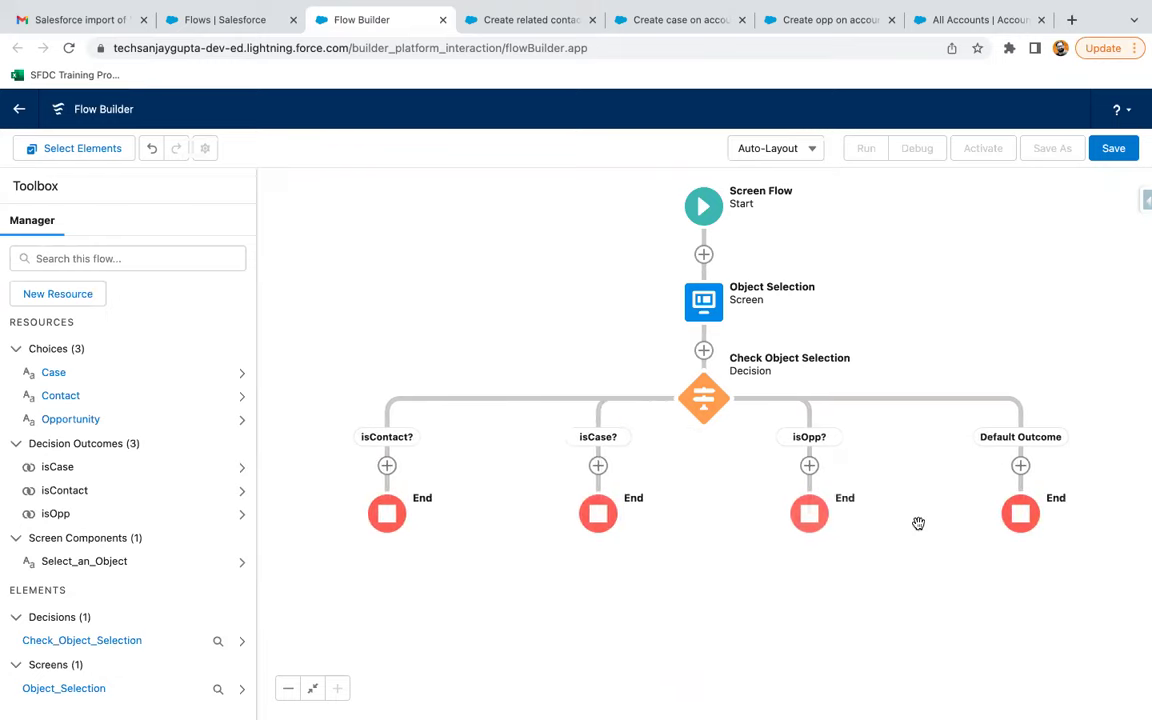
# Step: Add a Subflow element under the isContact? branch
pyautogui.click(388, 466)
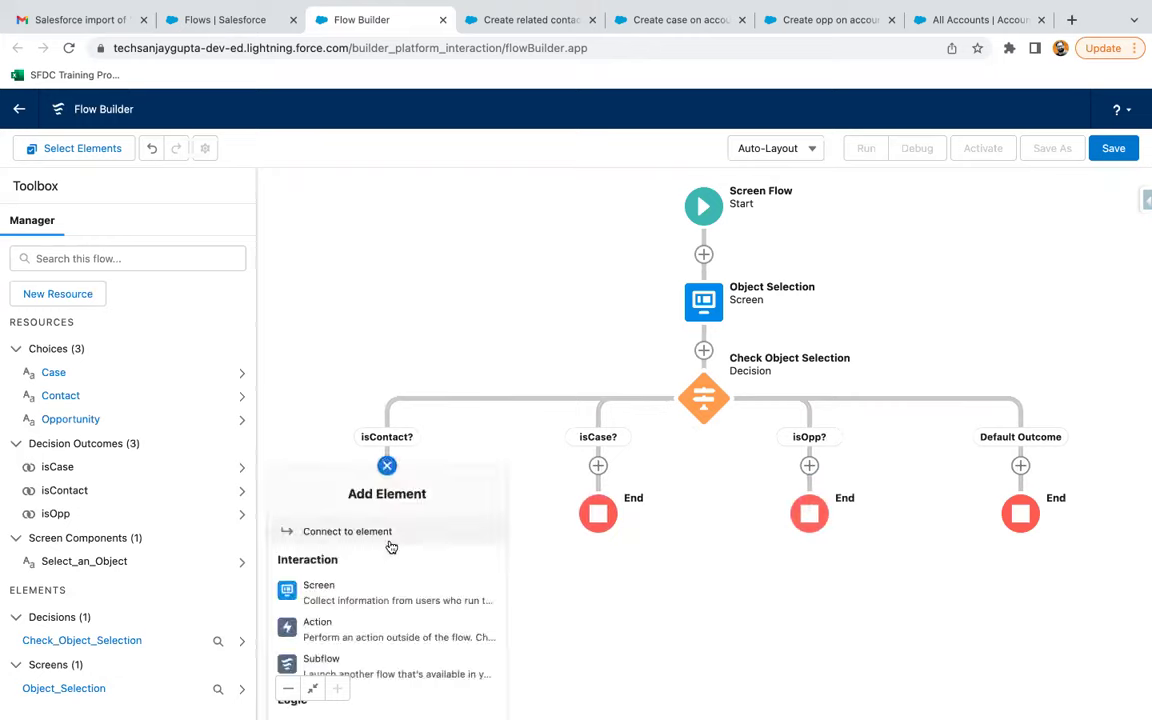
pyautogui.scroll(-3, 380, 590)
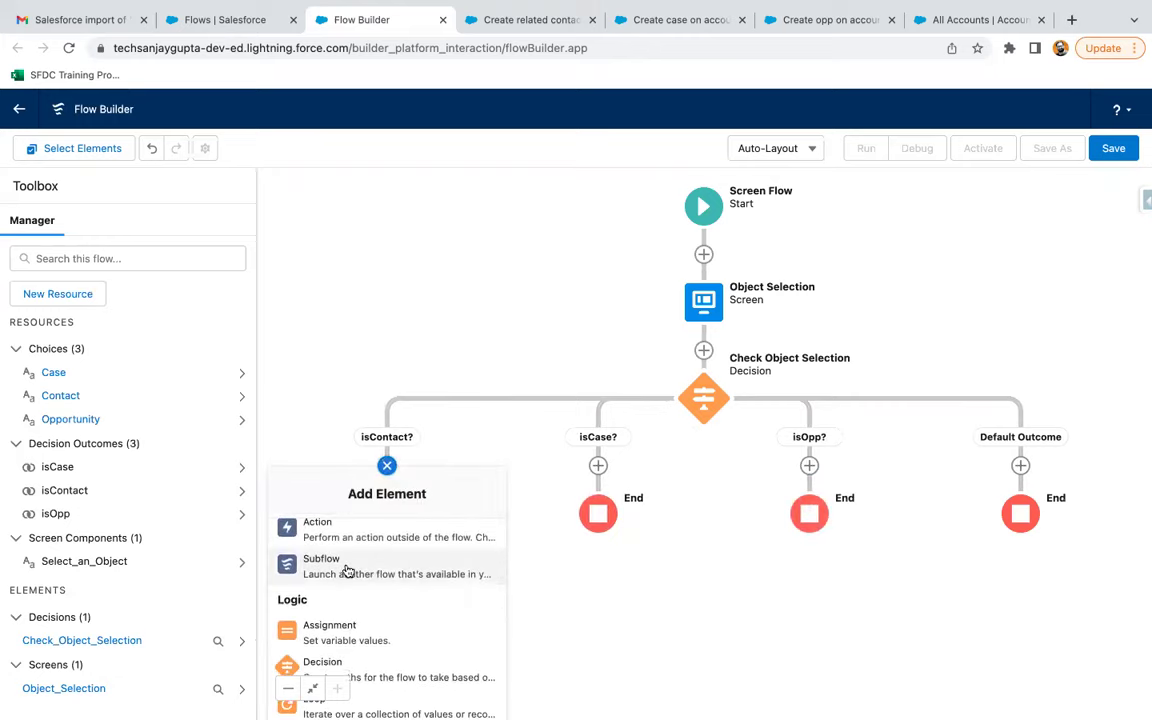
pyautogui.click(347, 568)
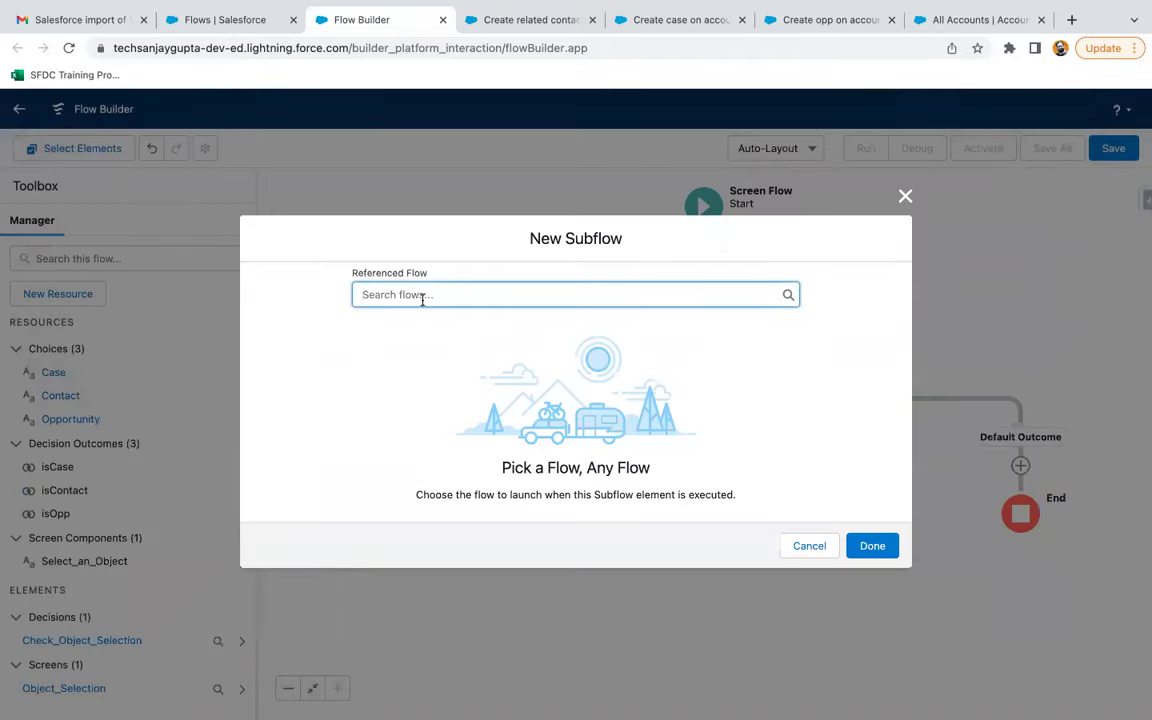
# Step: Drop the first subflow attempt and start a new subflow under the isContact? branch
pyautogui.click(422, 297)
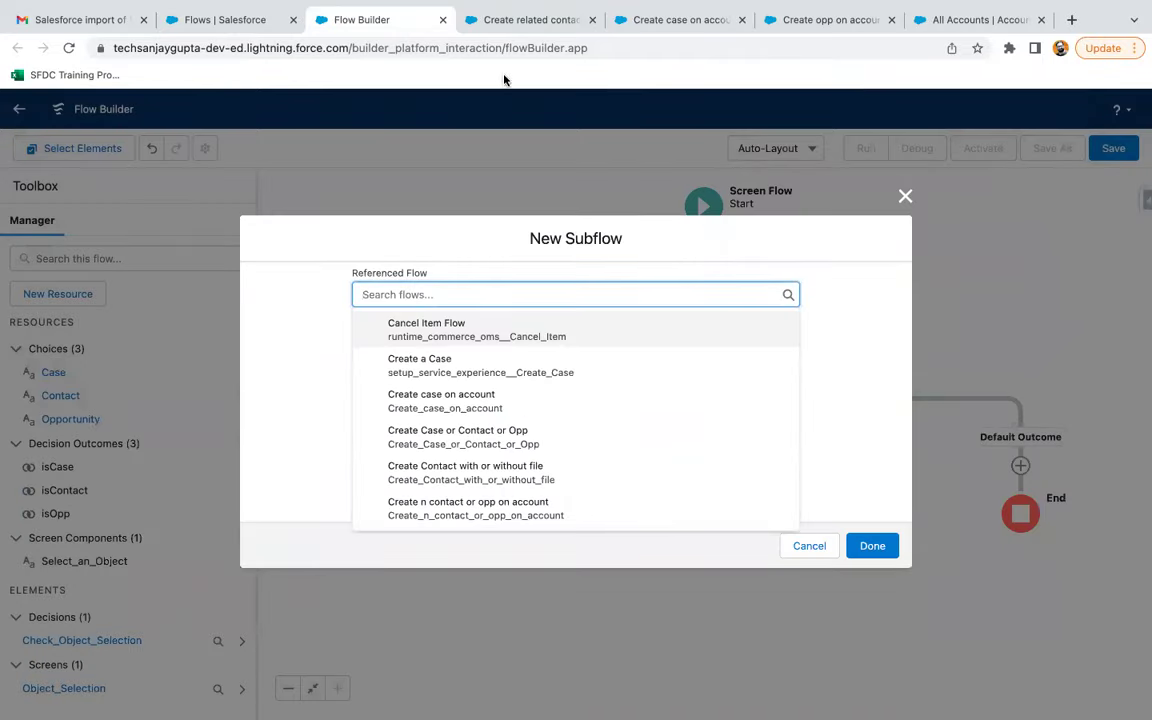
pyautogui.click(810, 547)
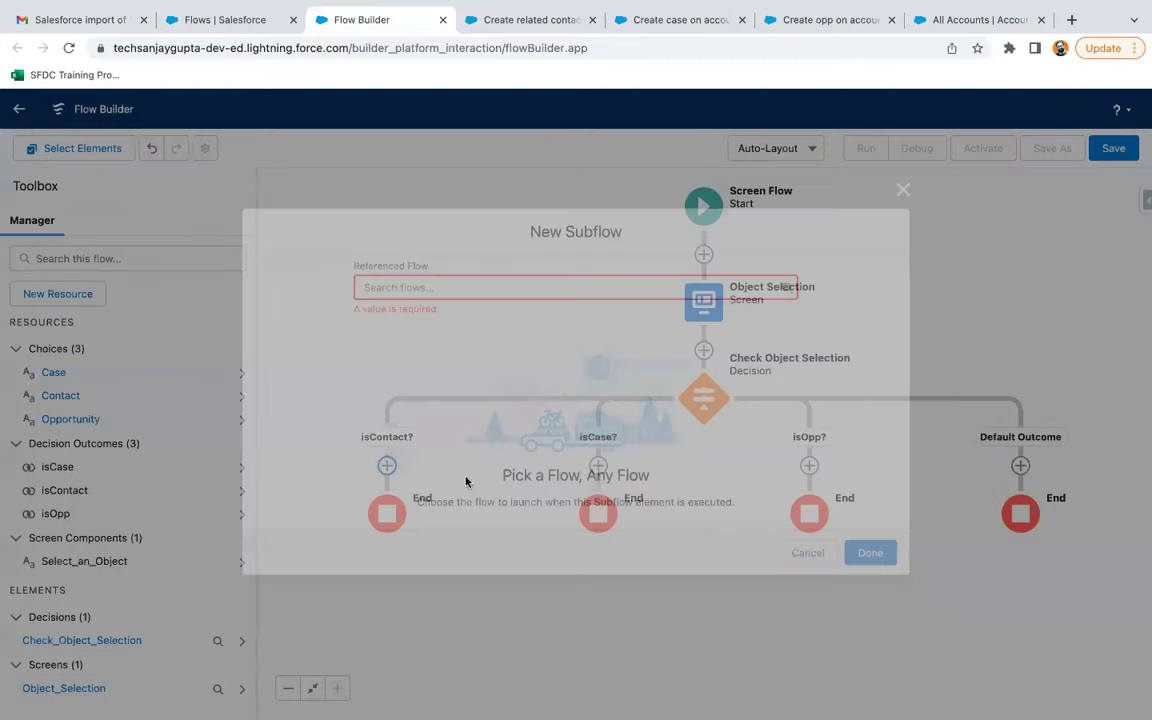
pyautogui.click(387, 465)
pyautogui.scroll(-2, 355, 567)
pyautogui.scroll(-1, 355, 567)
pyautogui.click(339, 588)
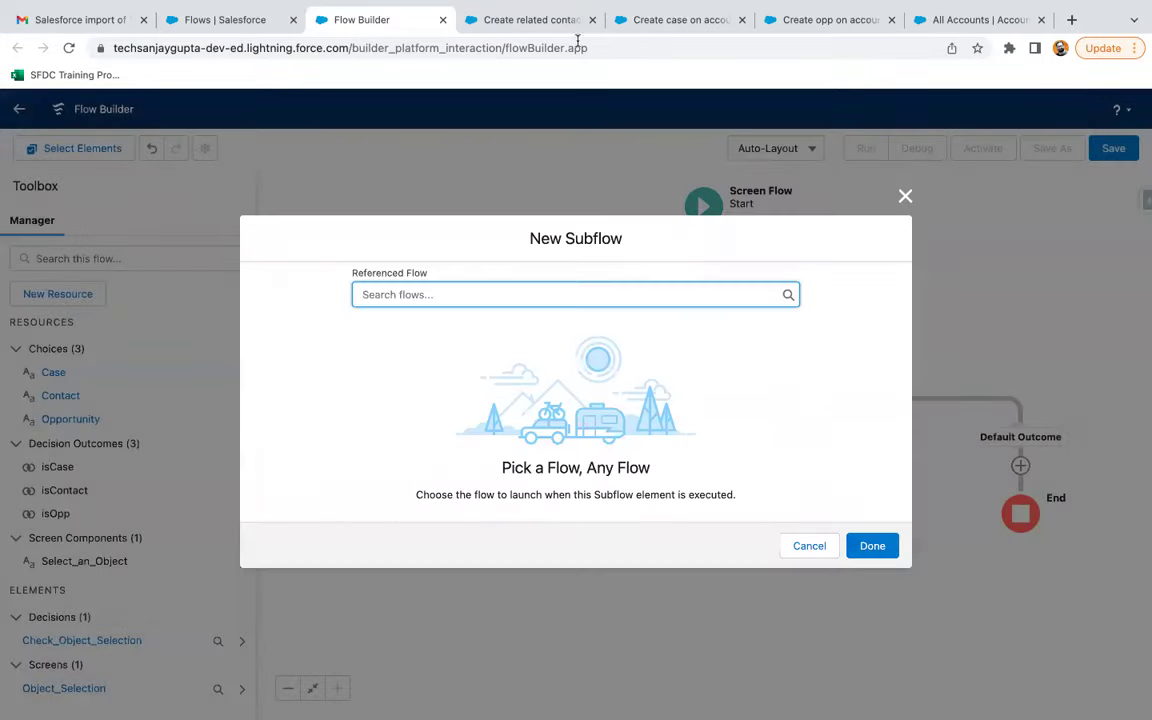
# Step: Make the subflow launch 'Create related contact on account' and give it the Create Contact label
pyautogui.click(545, 20)
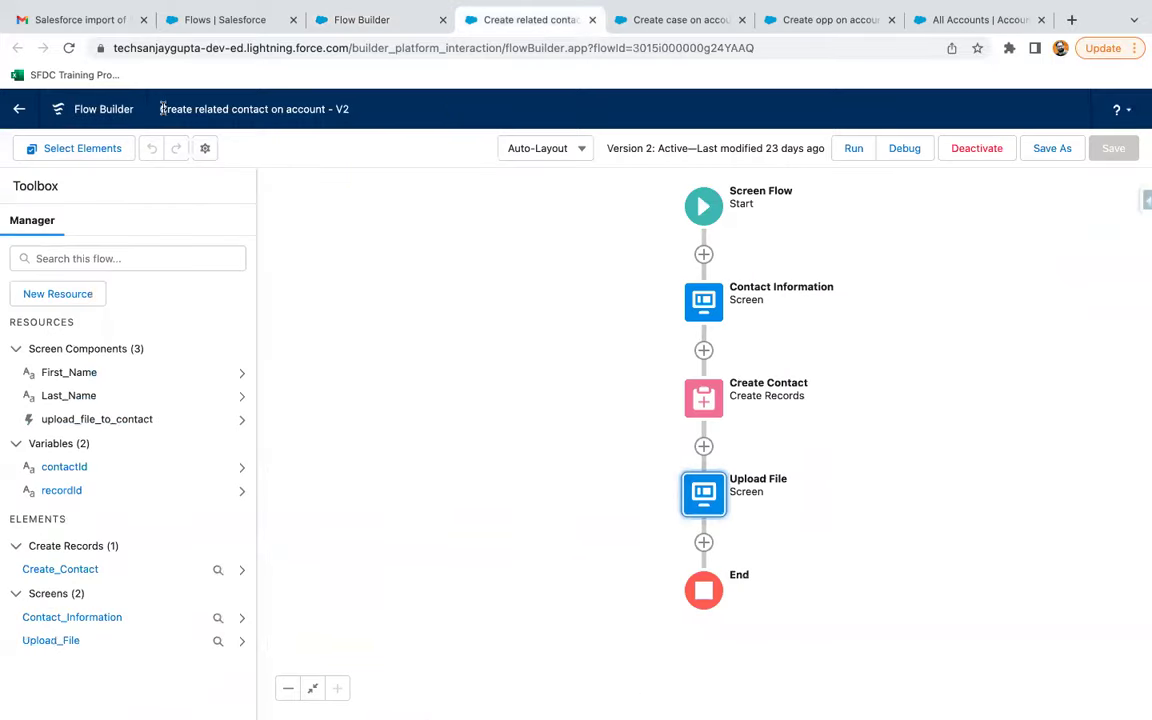
pyautogui.moveTo(160, 109); pyautogui.dragTo(323, 117)
pyautogui.hotkey('ctrl', 'c')
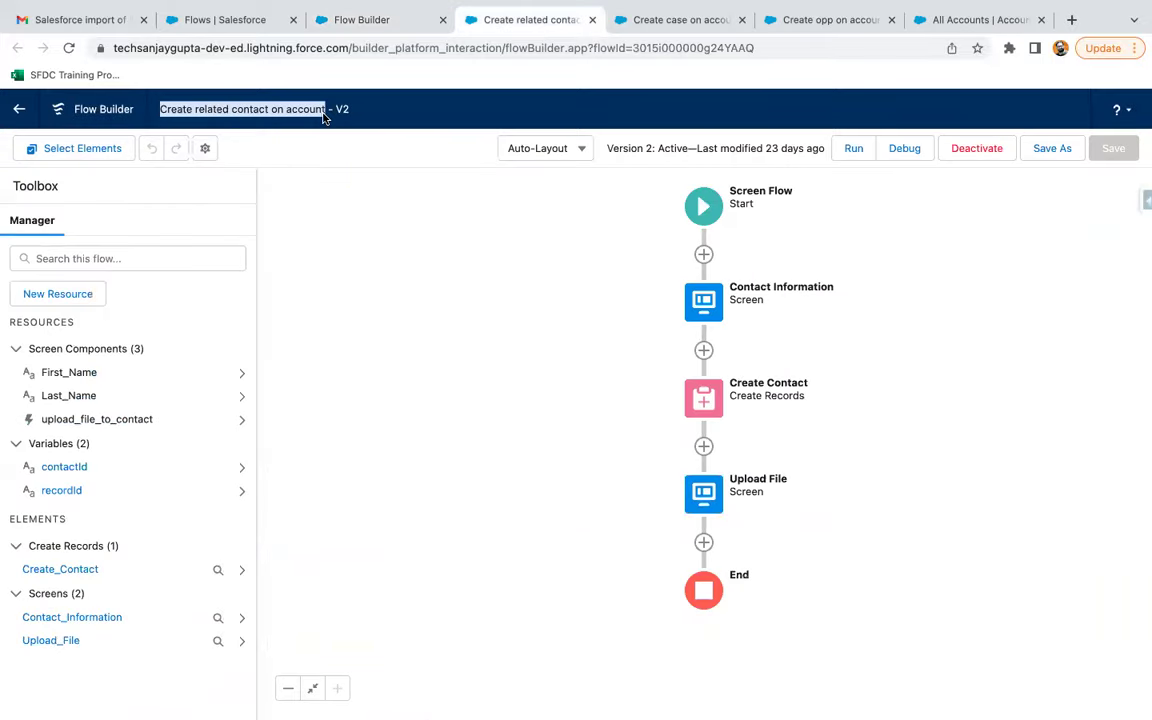
pyautogui.click(337, 20)
pyautogui.click(470, 286)
pyautogui.hotkey('ctrl', 'v')
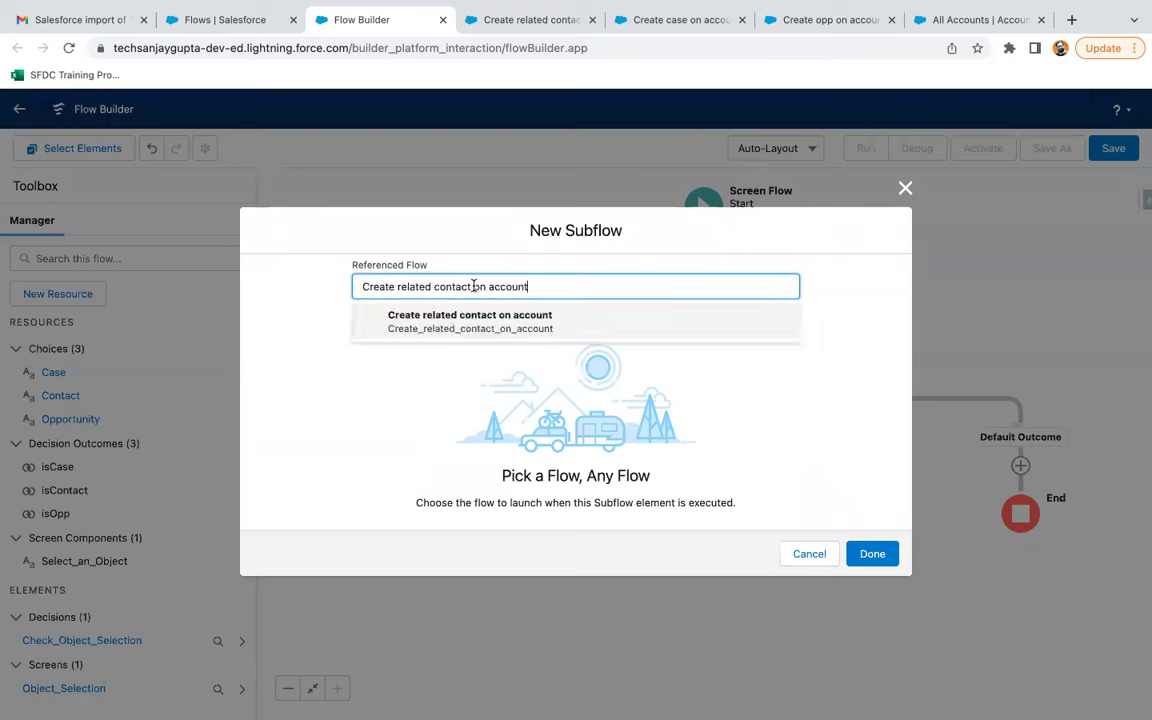
pyautogui.click(481, 321)
pyautogui.click(369, 346)
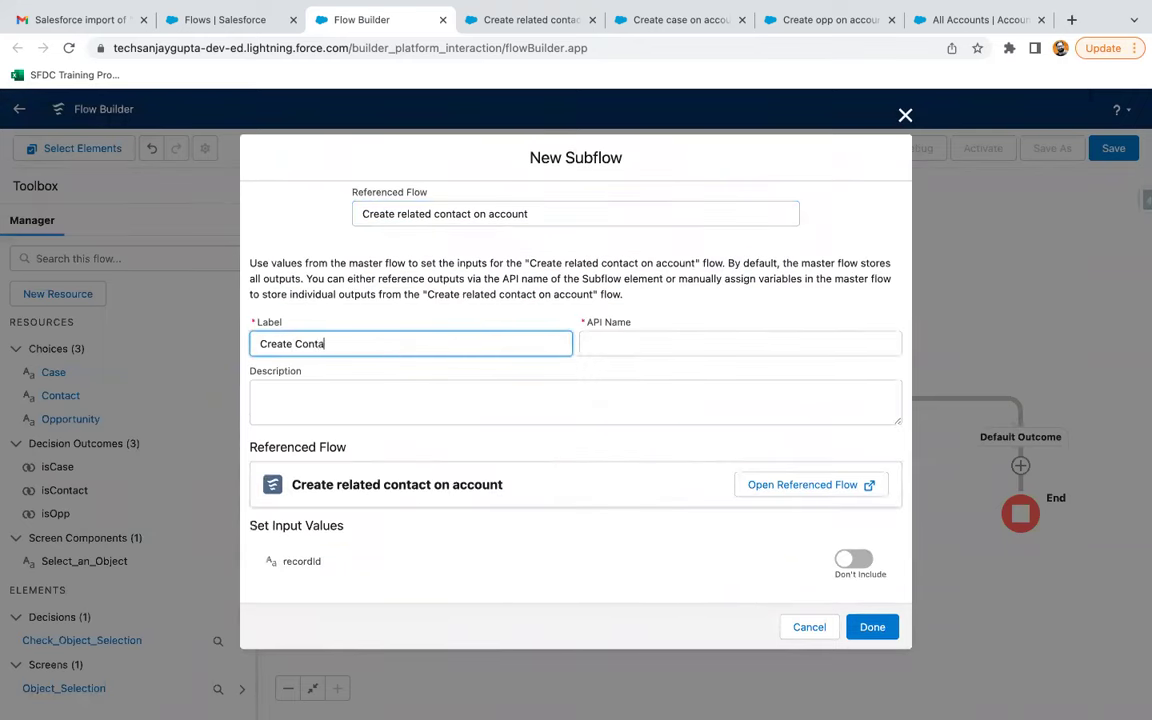
pyautogui.click(456, 450)
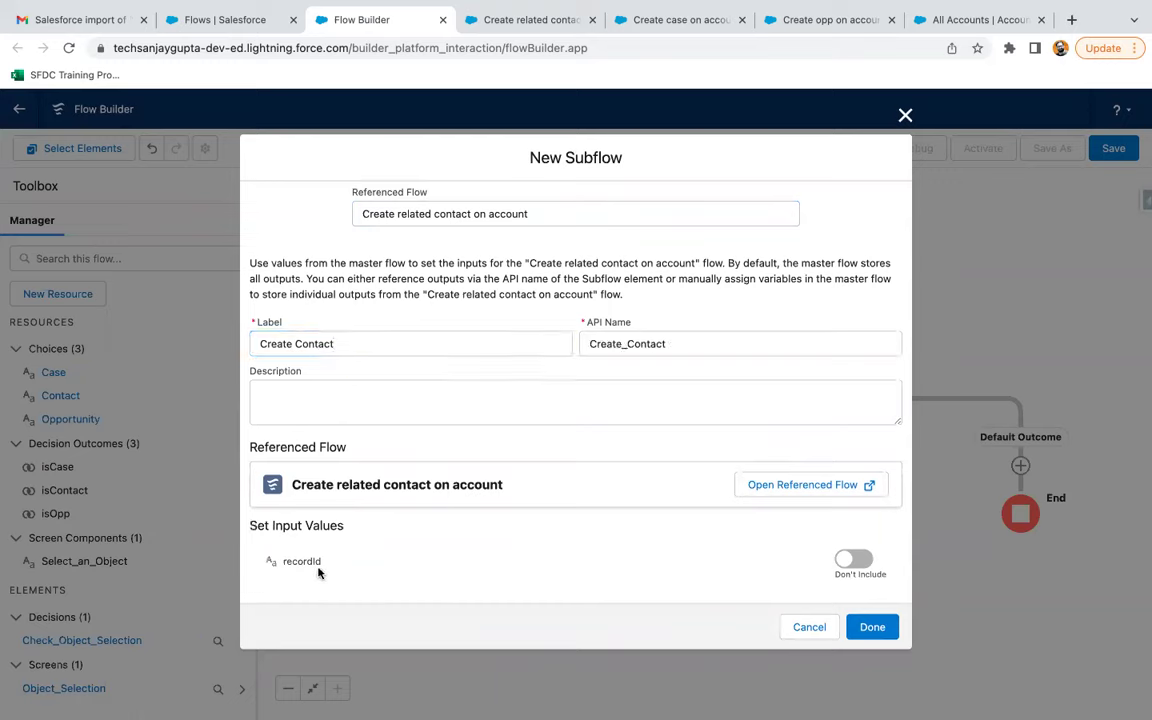
# Step: Include the subflow's recordId input and start creating a new variable resource for it
pyautogui.click(852, 558)
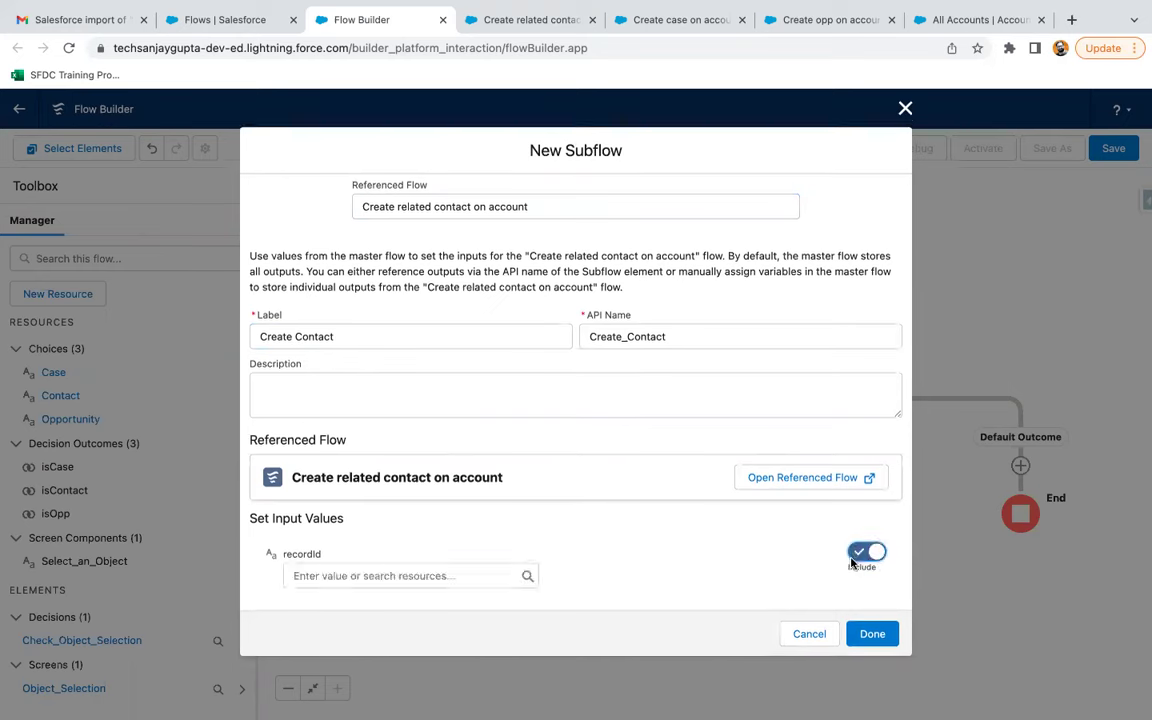
pyautogui.click(342, 576)
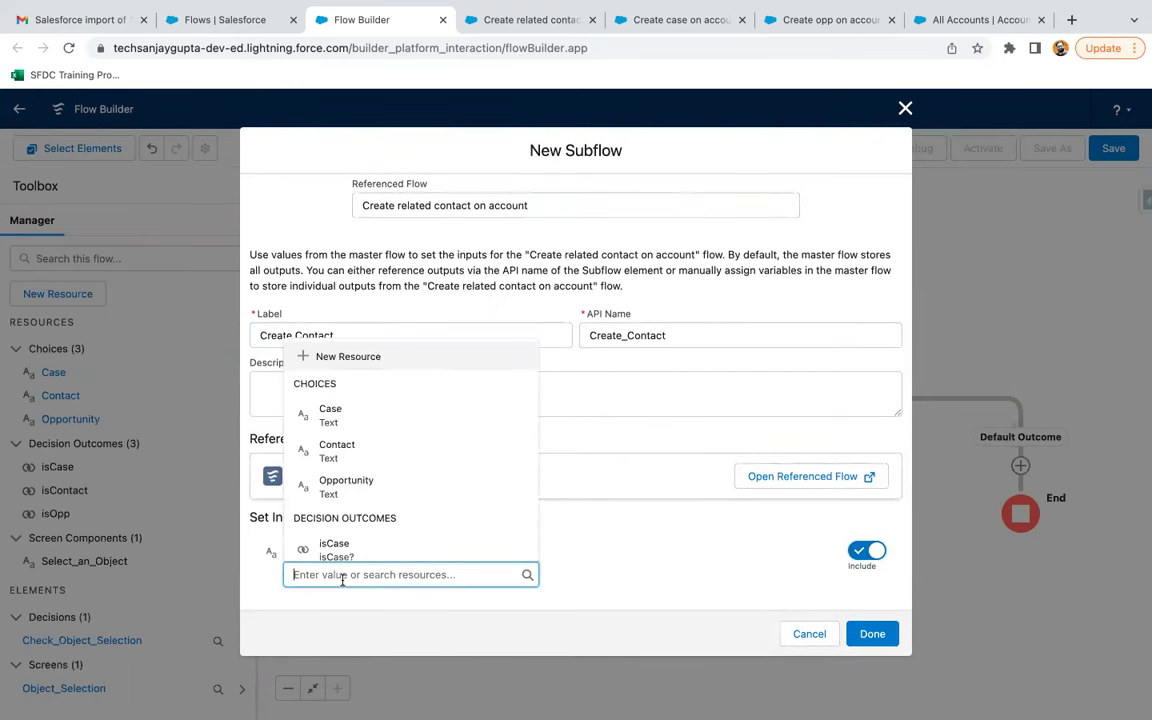
pyautogui.click(670, 550)
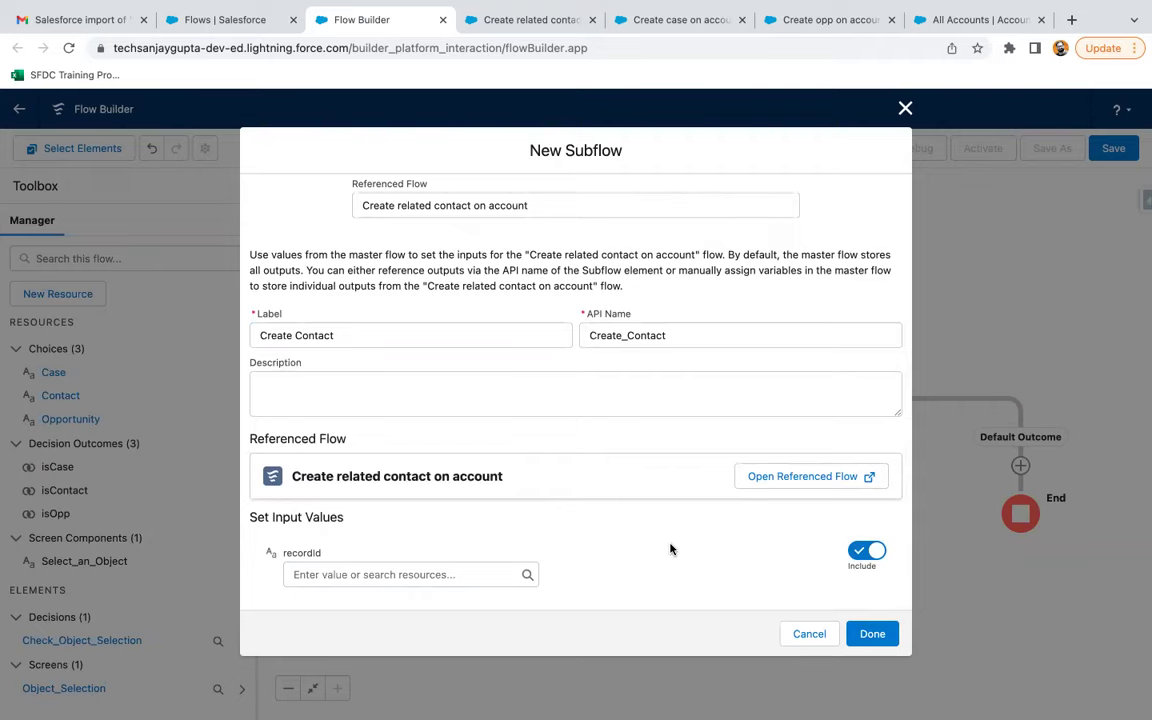
pyautogui.click(345, 572)
pyautogui.click(337, 357)
pyautogui.click(351, 338)
pyautogui.click(332, 367)
# Step: Define recordId as a Text variable available for input, then confirm the Create Contact subflow
pyautogui.click(317, 366)
pyautogui.write('recordId')
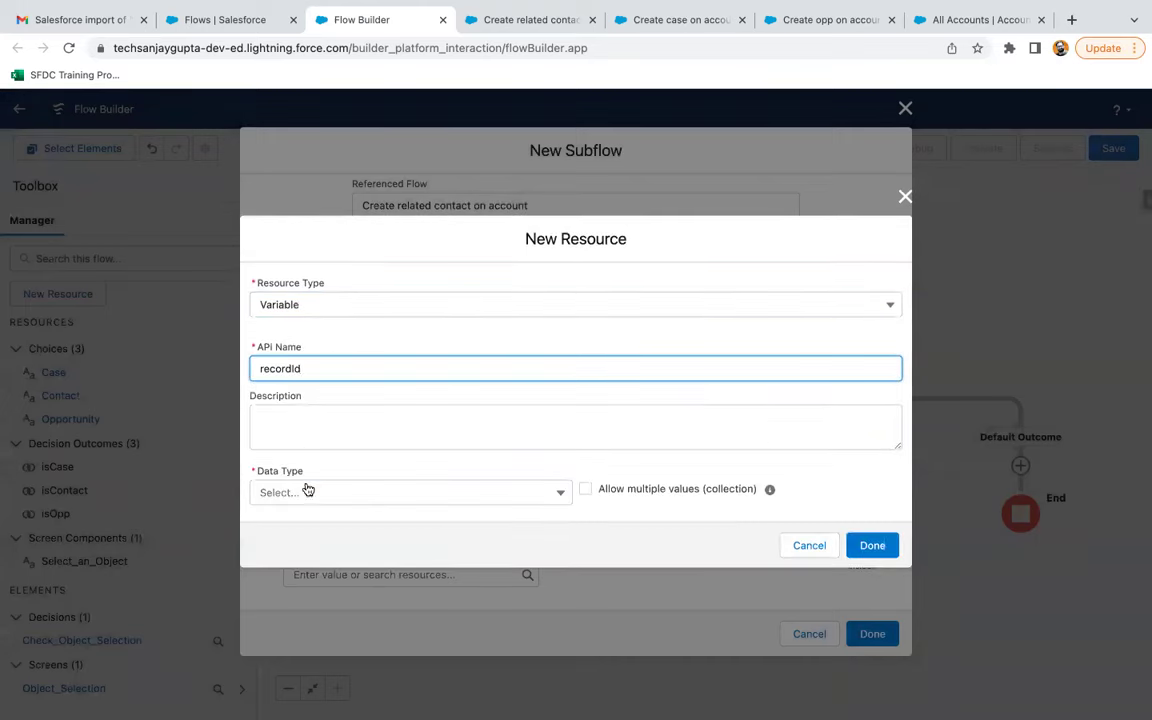
pyautogui.click(308, 490)
pyautogui.click(311, 276)
pyautogui.click(300, 536)
pyautogui.click(868, 595)
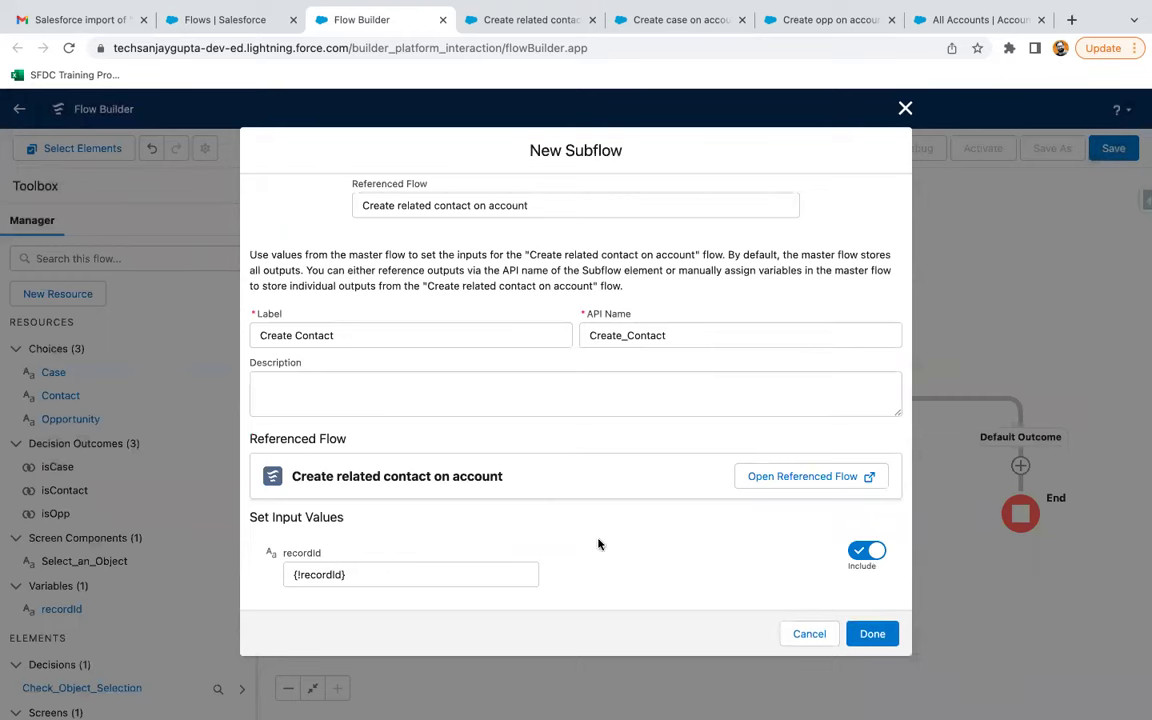
pyautogui.click(872, 633)
pyautogui.click(599, 468)
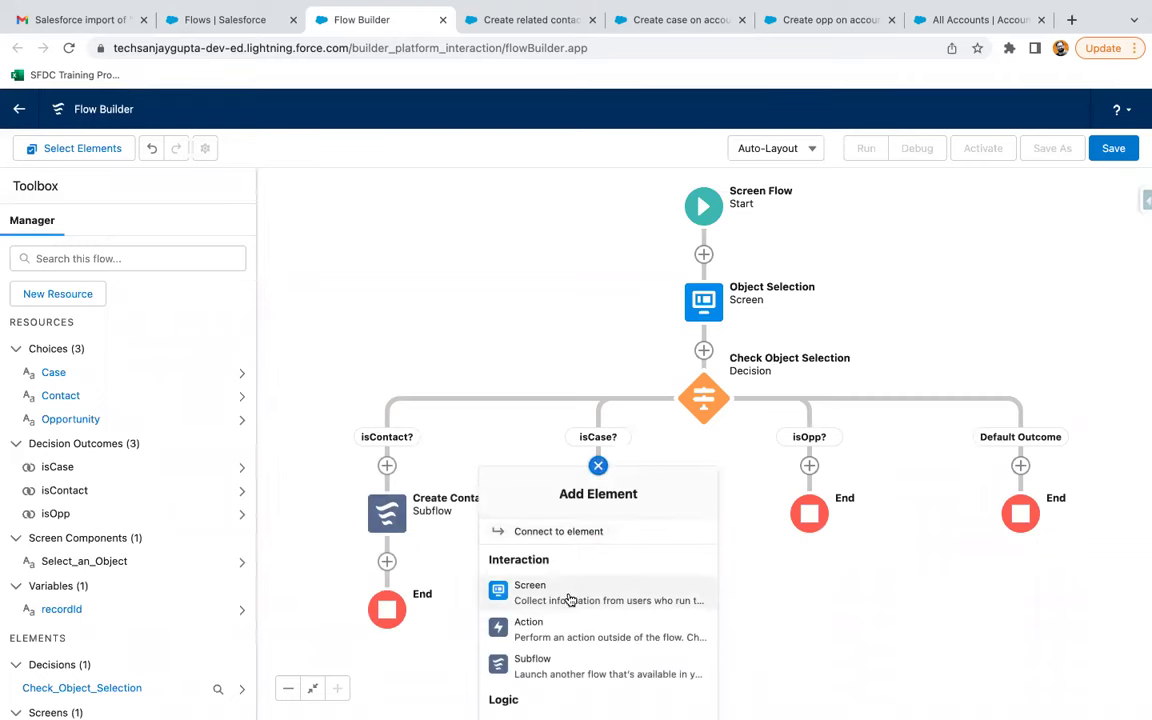
# Step: Add a subflow on isCase? that launches 'Create case on account', labelled Create Case
pyautogui.scroll(-1, 631, 667)
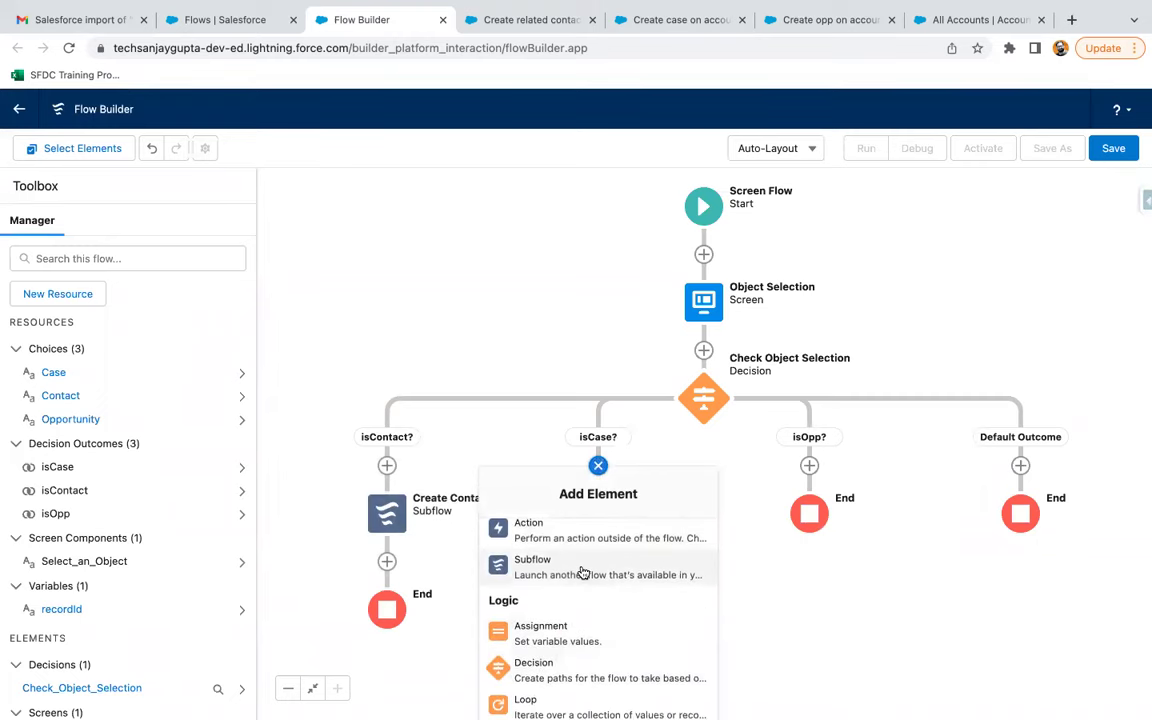
pyautogui.click(581, 568)
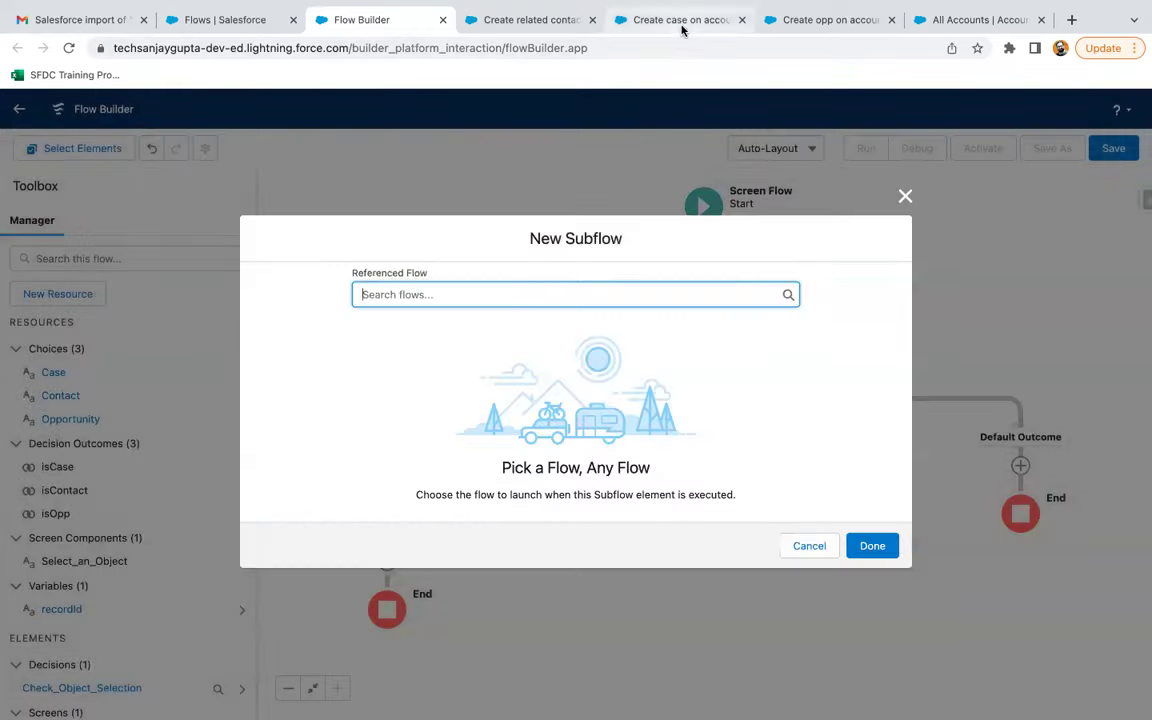
pyautogui.click(613, 23)
pyautogui.moveTo(159, 111); pyautogui.dragTo(279, 109)
pyautogui.hotkey('ctrl', 'c')
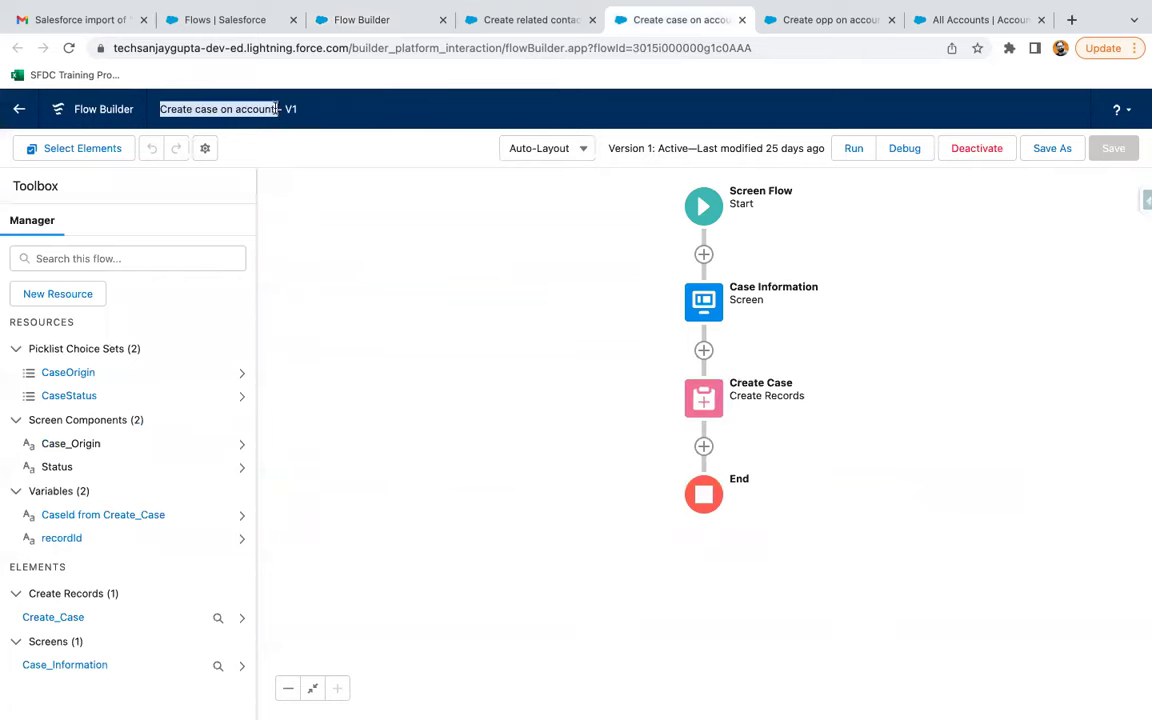
pyautogui.click(365, 22)
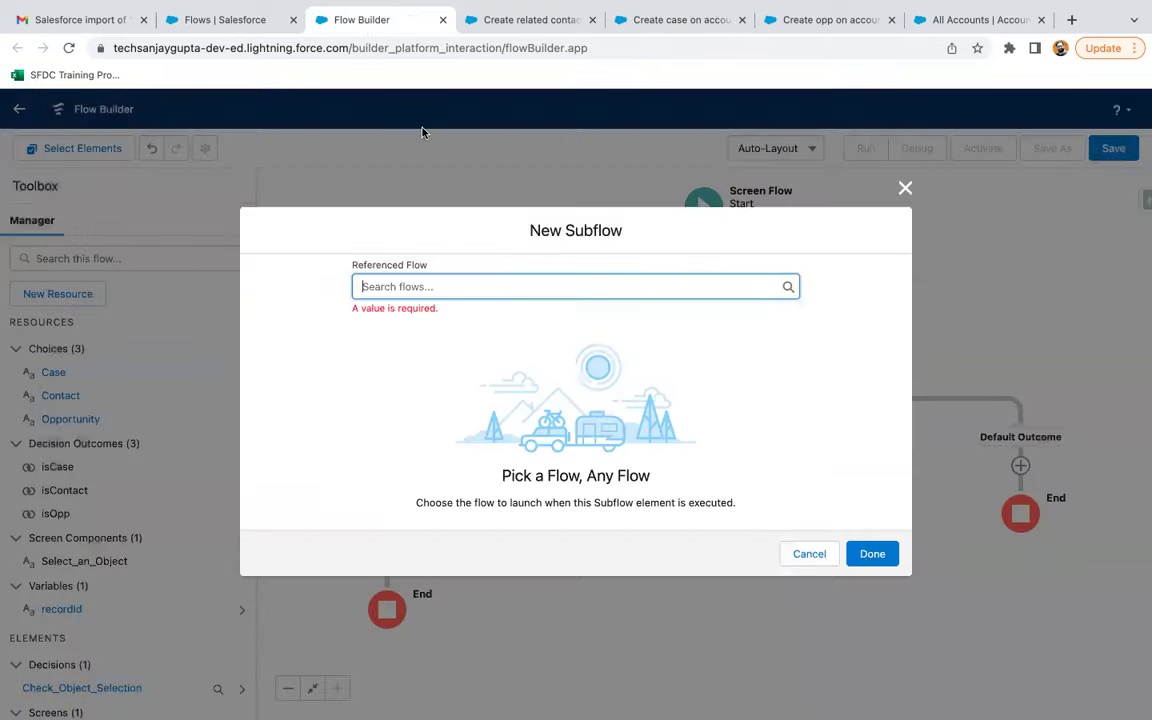
pyautogui.hotkey('ctrl', 'v')
pyautogui.click(450, 315)
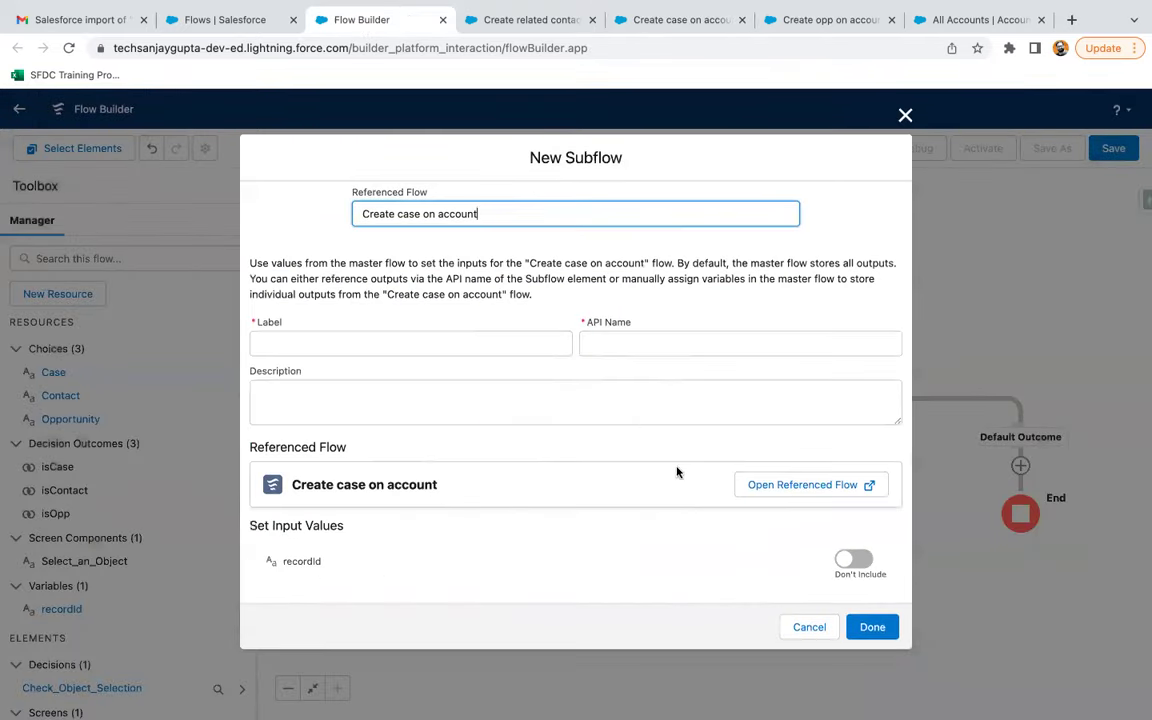
pyautogui.click(336, 343)
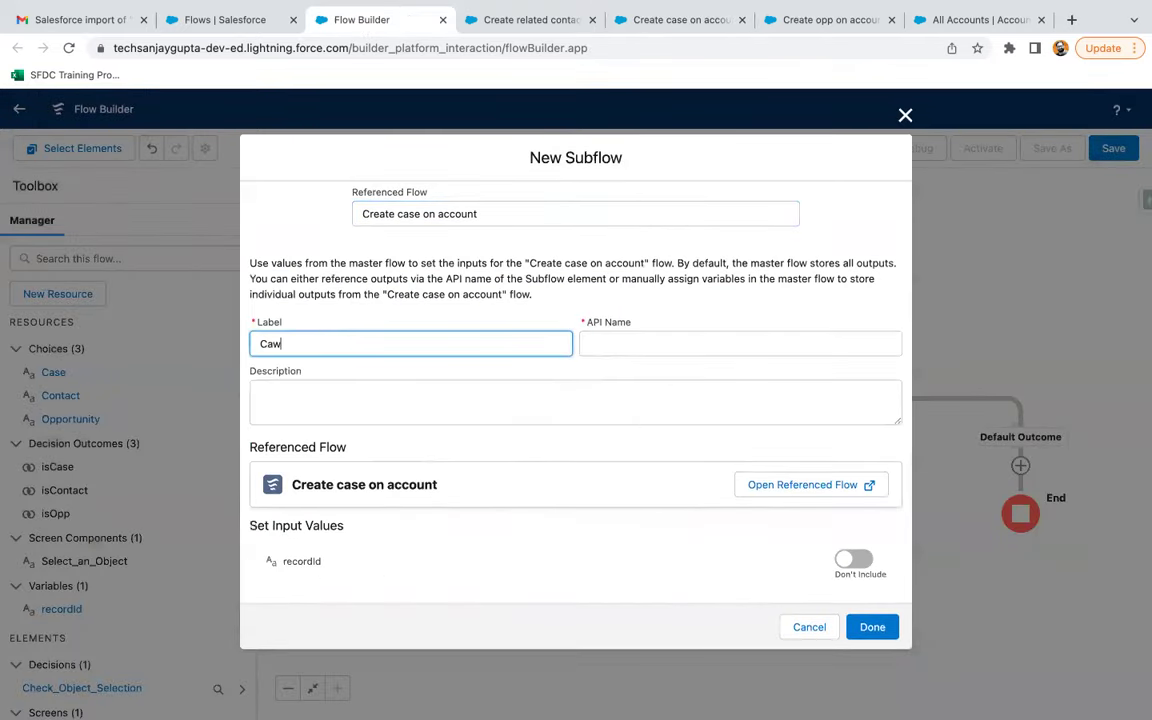
pyautogui.click(365, 556)
# Step: Pass {!recordId} into the Create Case subflow's recordId input and confirm
pyautogui.click(850, 557)
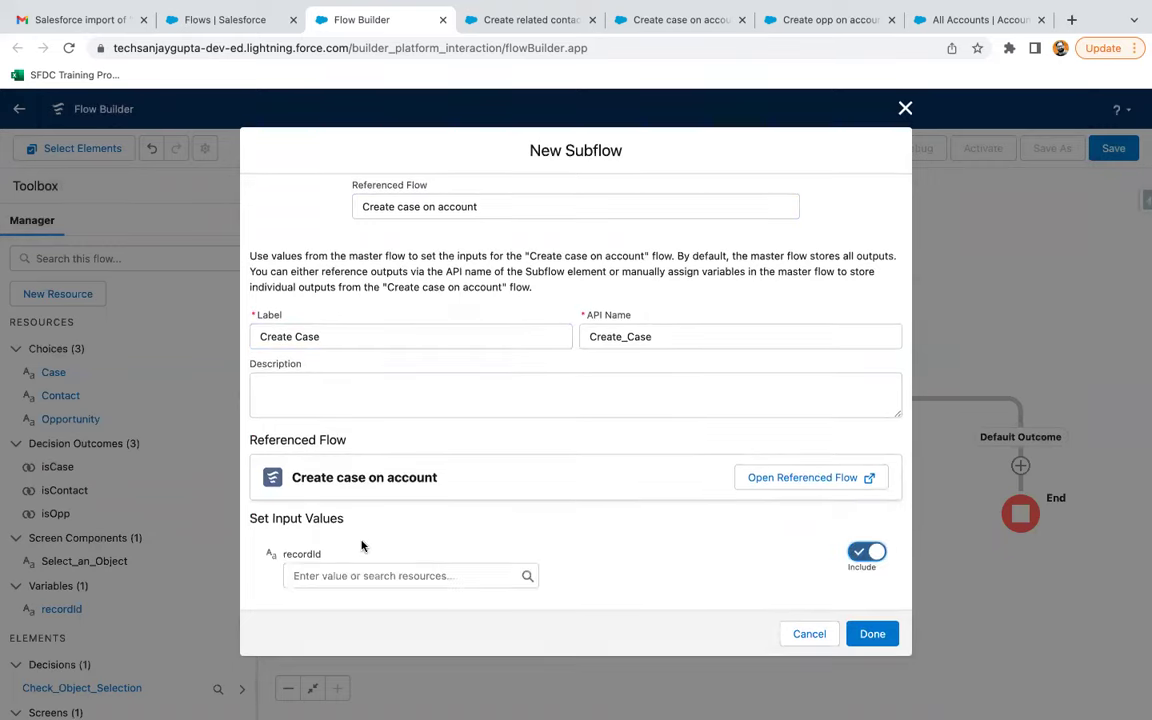
pyautogui.click(331, 568)
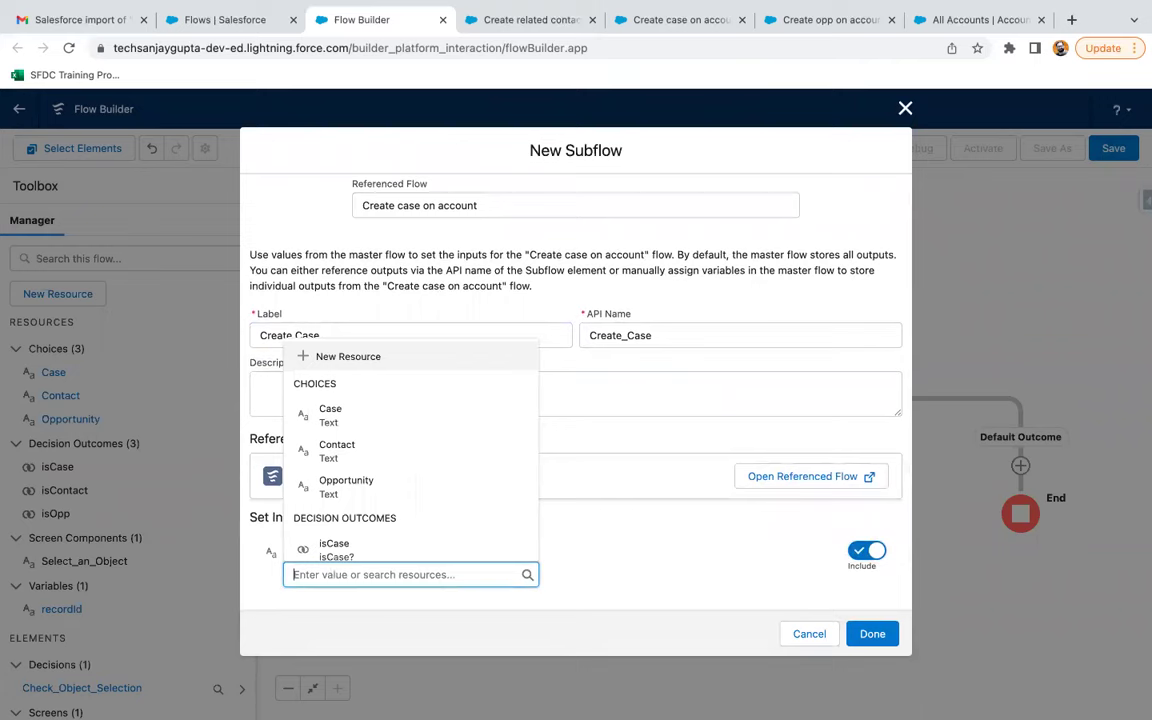
pyautogui.write('reco')
pyautogui.click(360, 540)
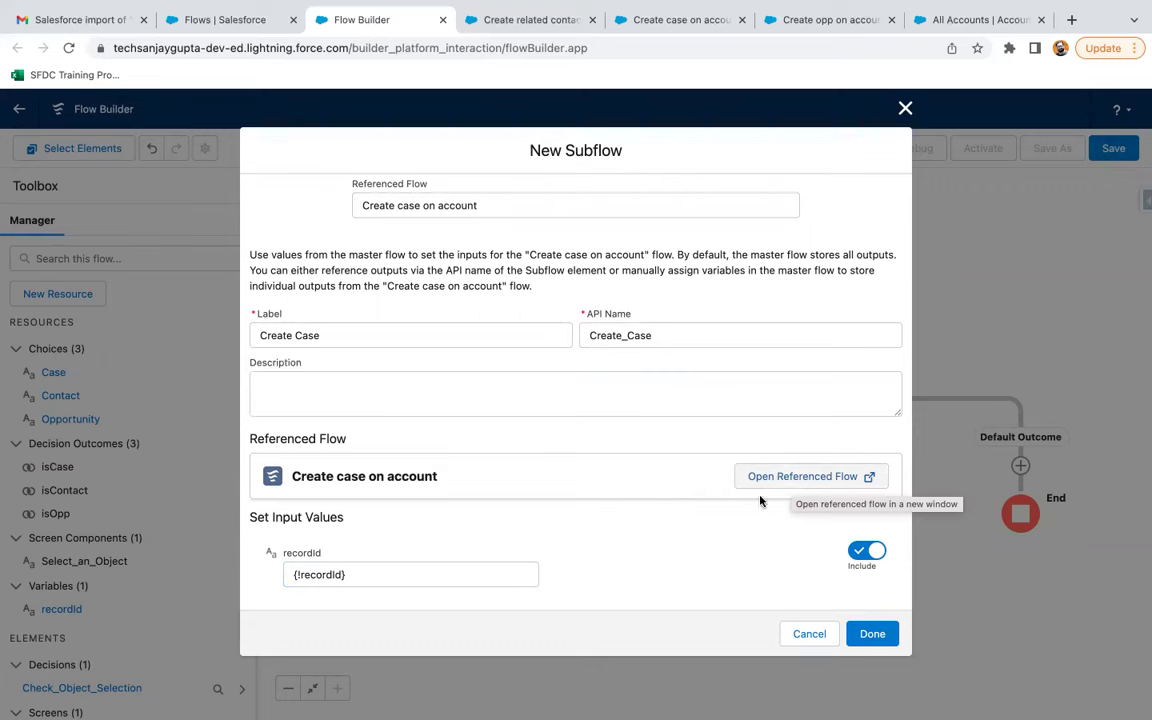
pyautogui.click(866, 636)
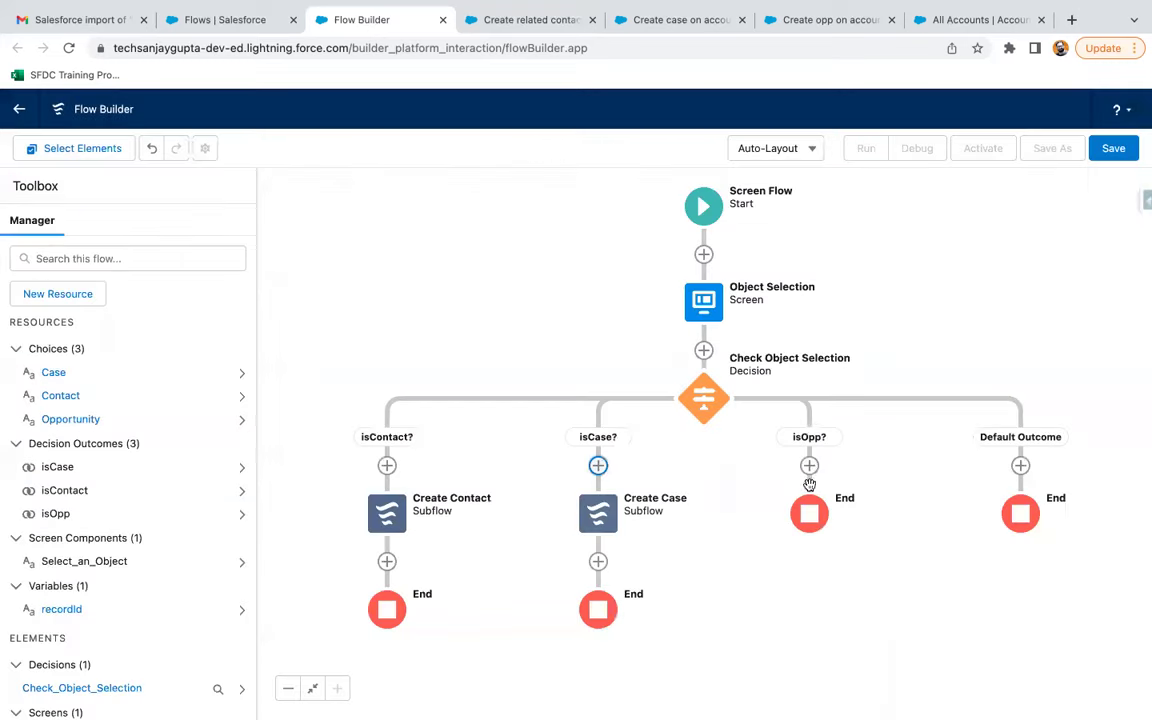
# Step: Add a subflow on isOpp? that launches 'Create opp on account', labelled Create Opportunity
pyautogui.click(820, 20)
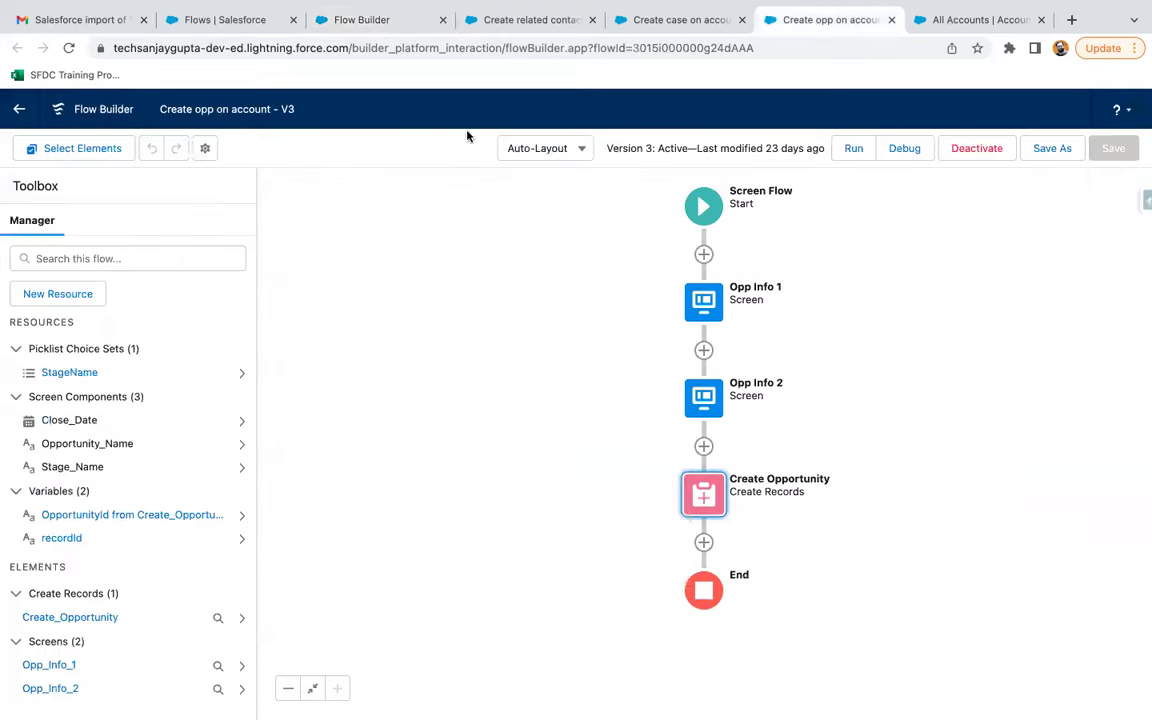
pyautogui.moveTo(157, 113); pyautogui.dragTo(272, 112)
pyautogui.hotkey('ctrl', 'c')
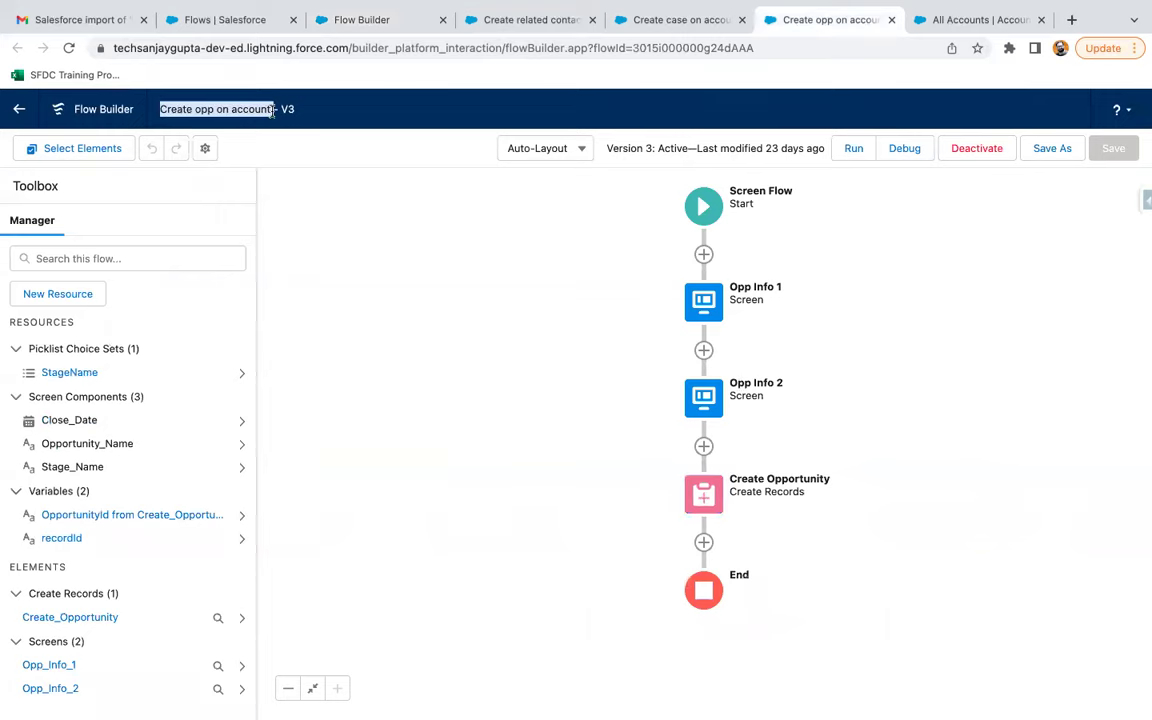
pyautogui.click(358, 20)
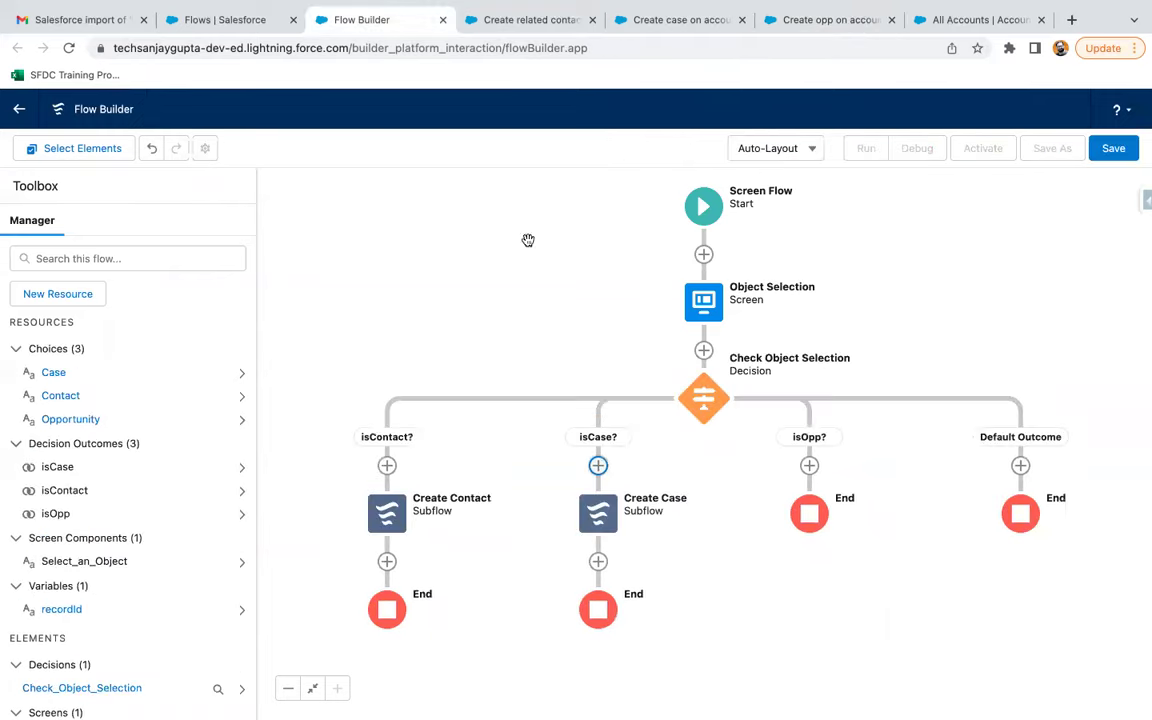
pyautogui.click(809, 467)
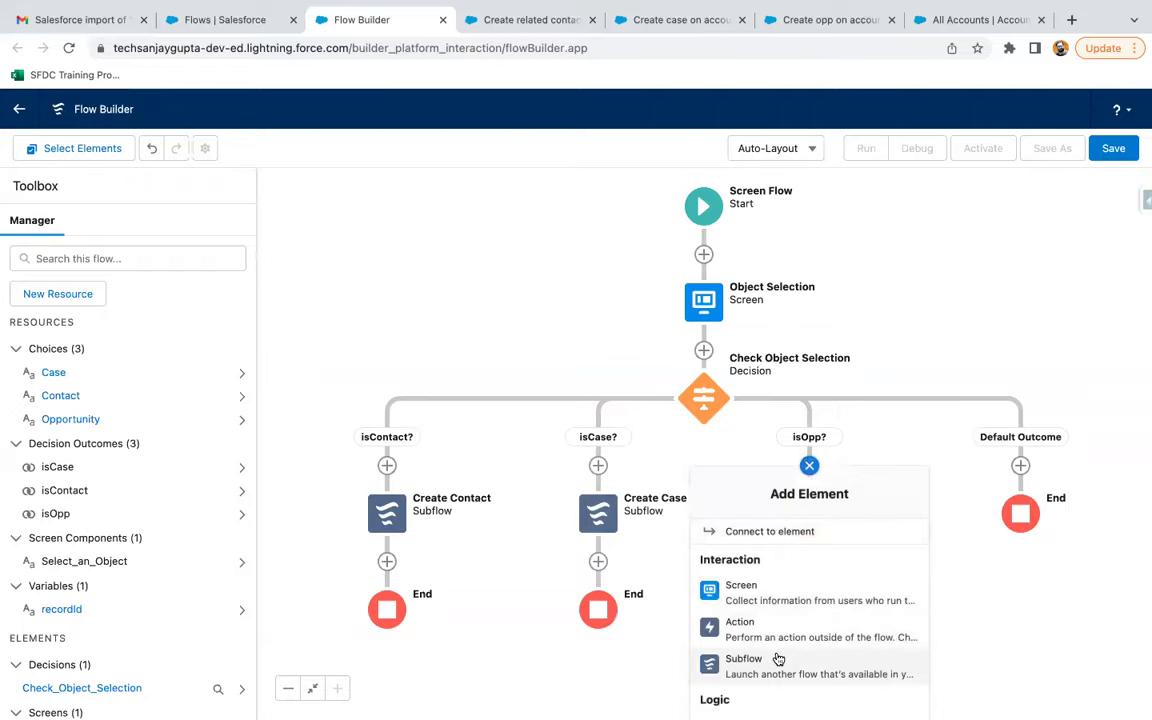
pyautogui.click(778, 660)
pyautogui.hotkey('ctrl', 'v')
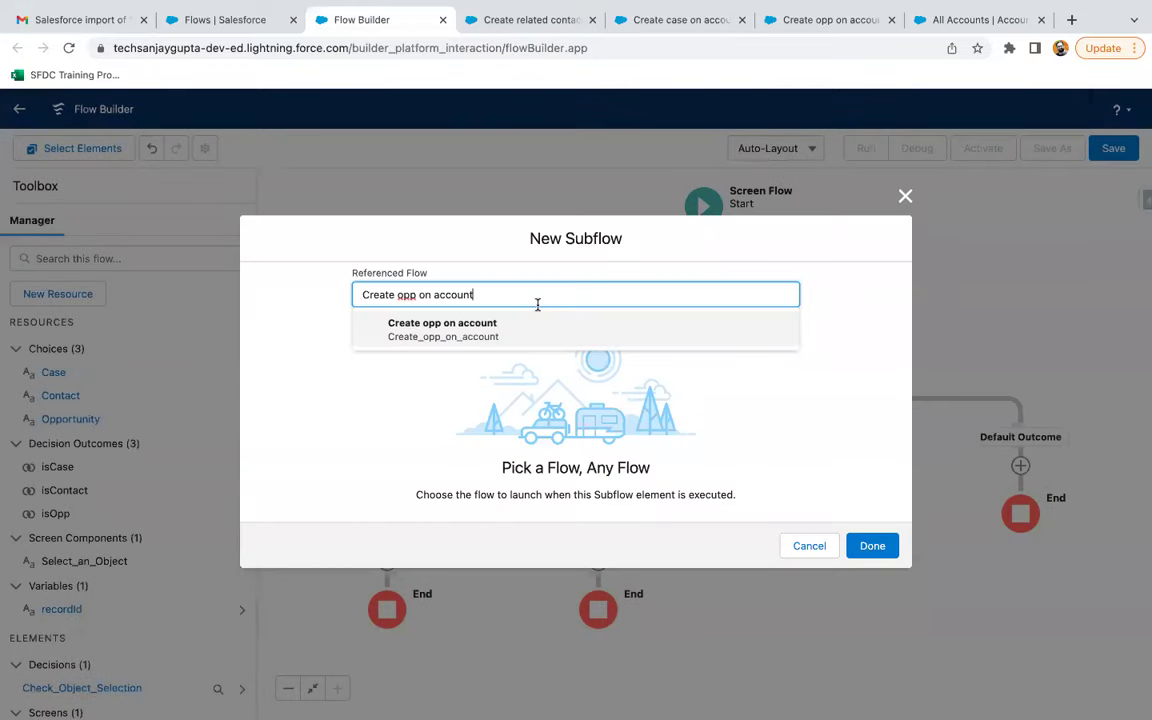
pyautogui.click(440, 321)
pyautogui.click(462, 340)
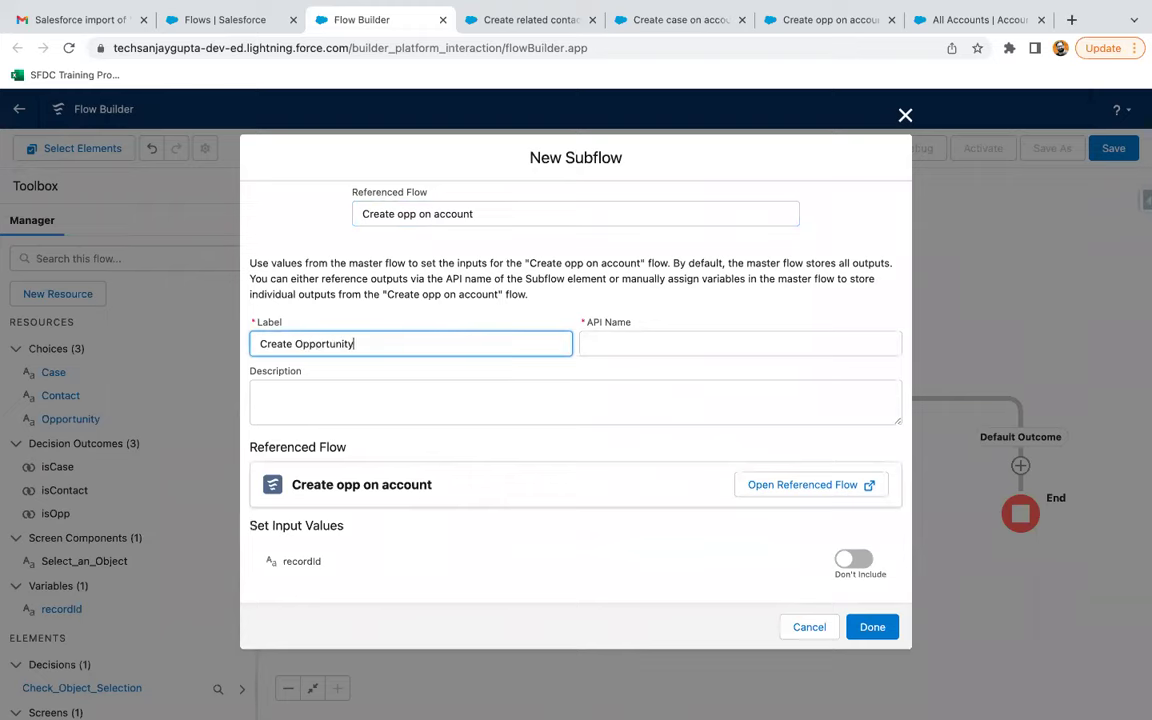
pyautogui.click(462, 544)
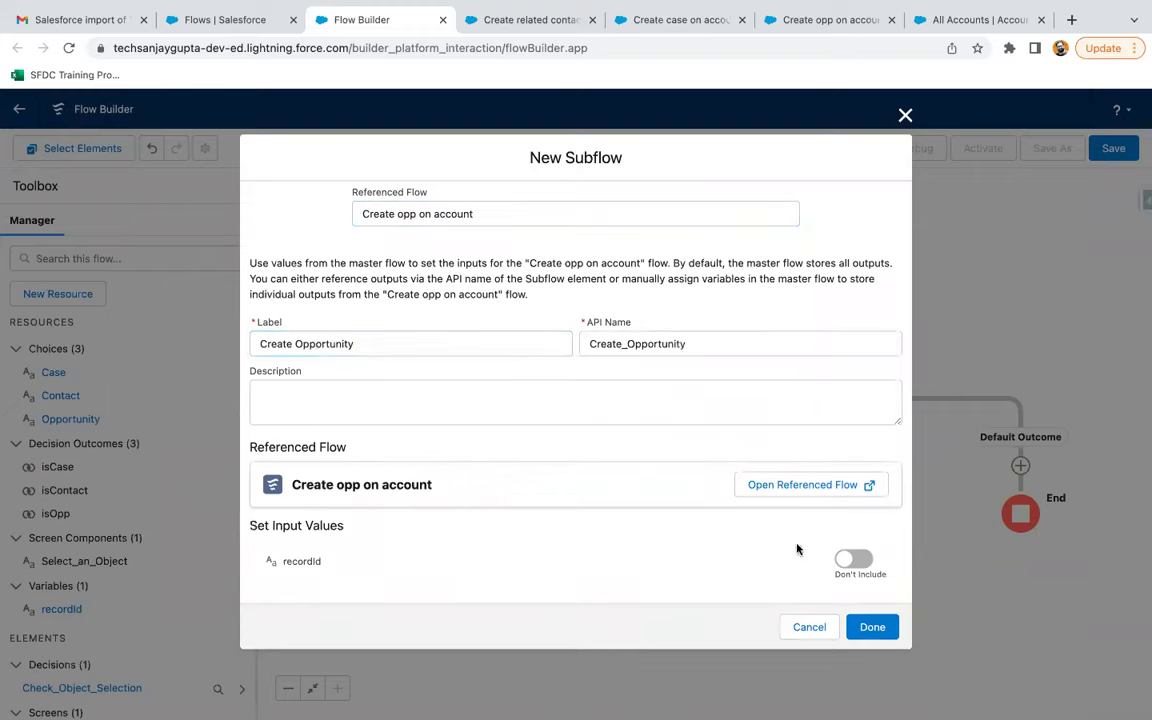
# Step: Map {!recordId} to the Create Opportunity subflow's recordId input and confirm
pyautogui.click(853, 558)
pyautogui.click(353, 570)
pyautogui.write('recor')
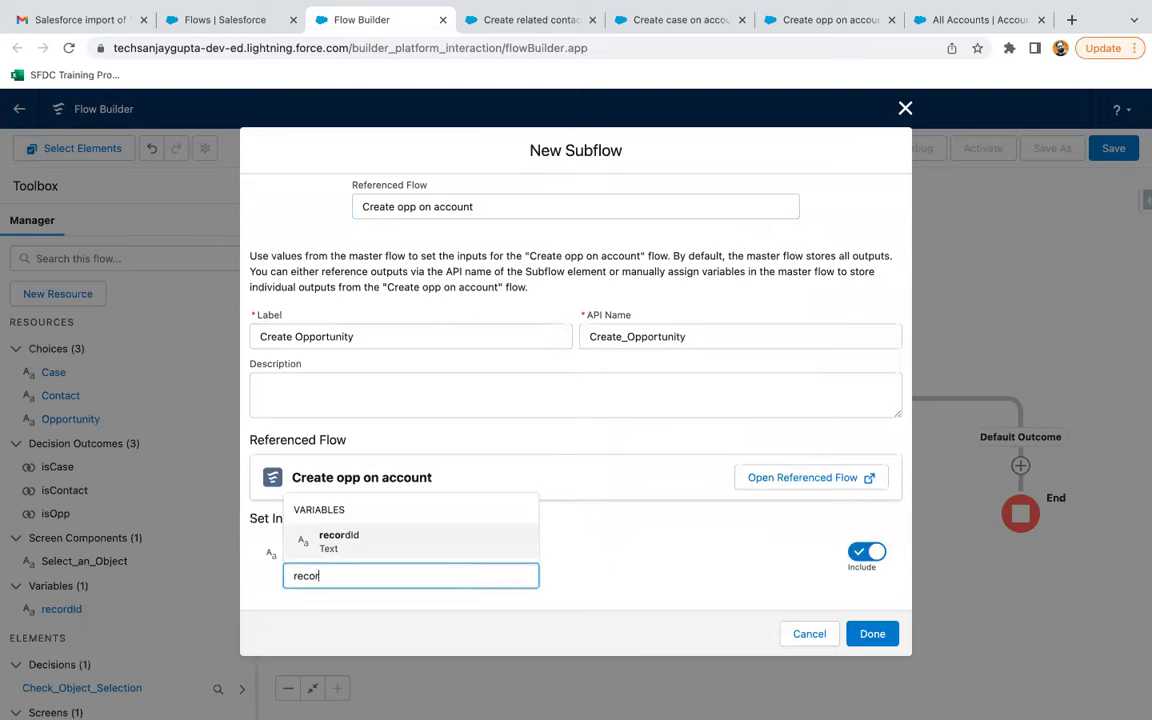
pyautogui.click(370, 541)
pyautogui.click(874, 634)
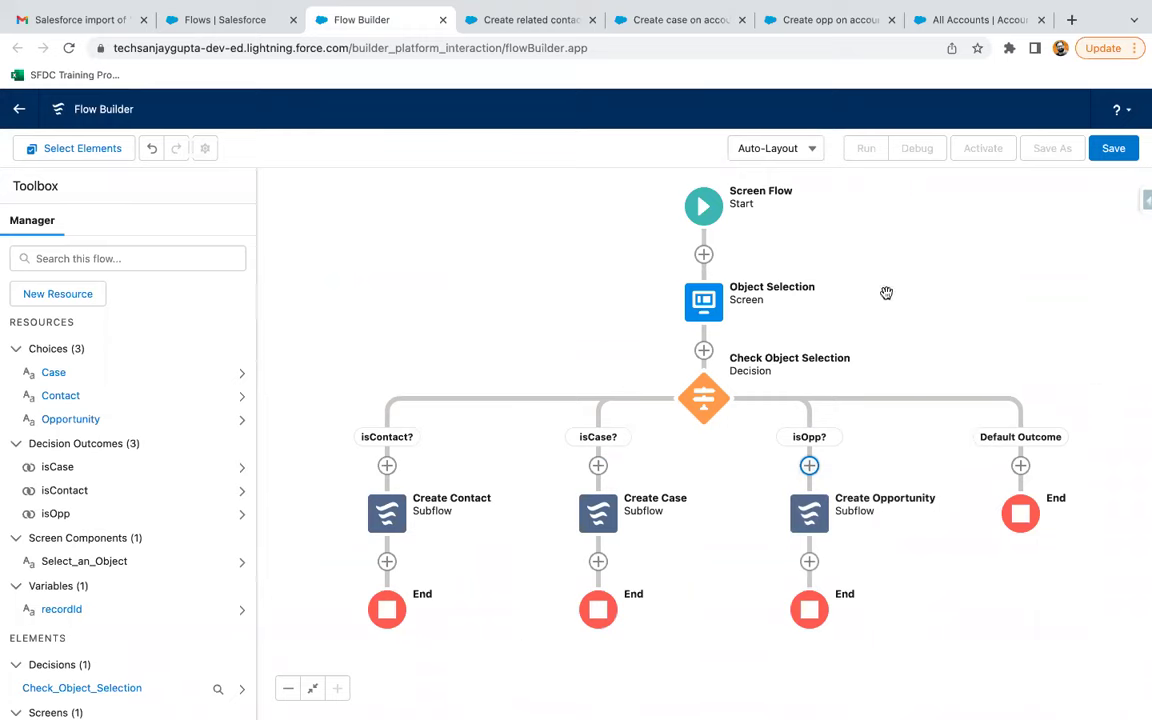
# Step: Save the flow as 'Create Case or Contact or Opp through Sub Flow' and activate version 1
pyautogui.click(1113, 151)
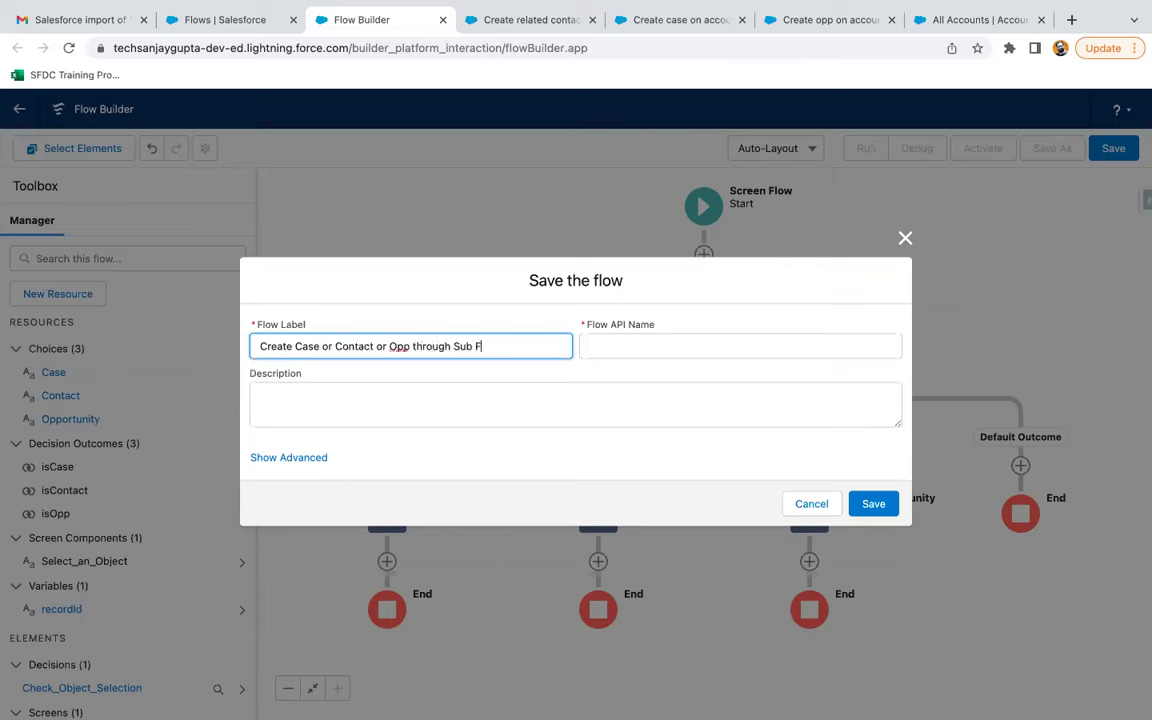
pyautogui.click(647, 428)
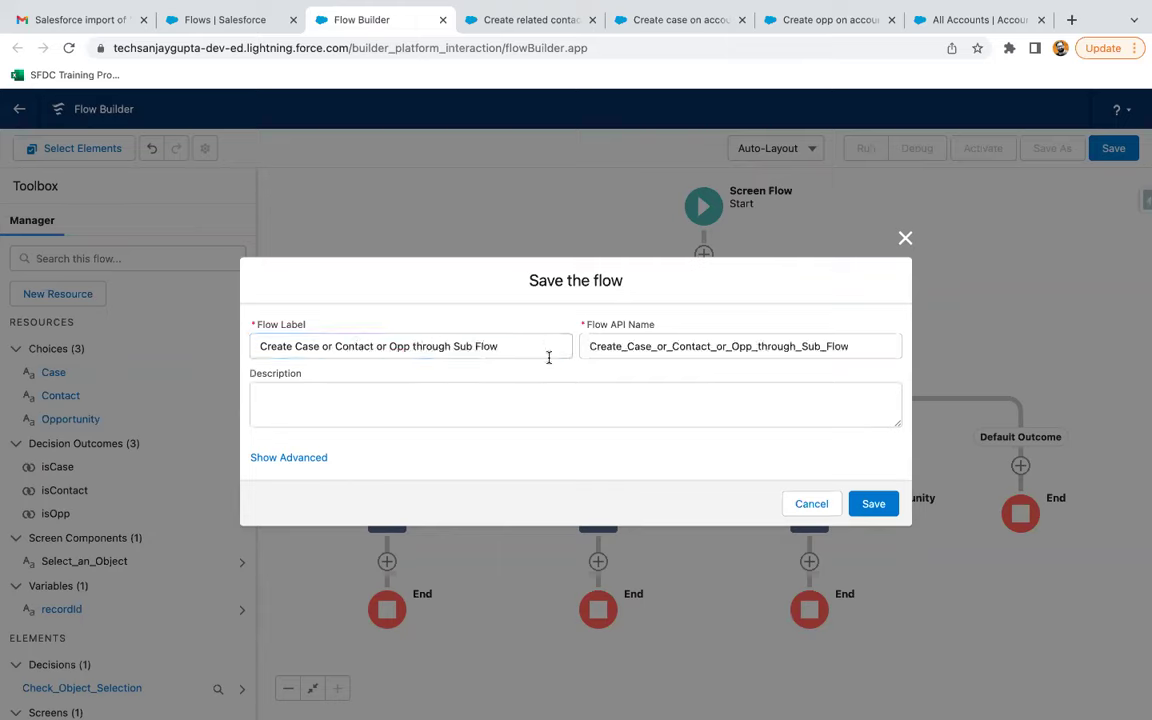
pyautogui.click(872, 504)
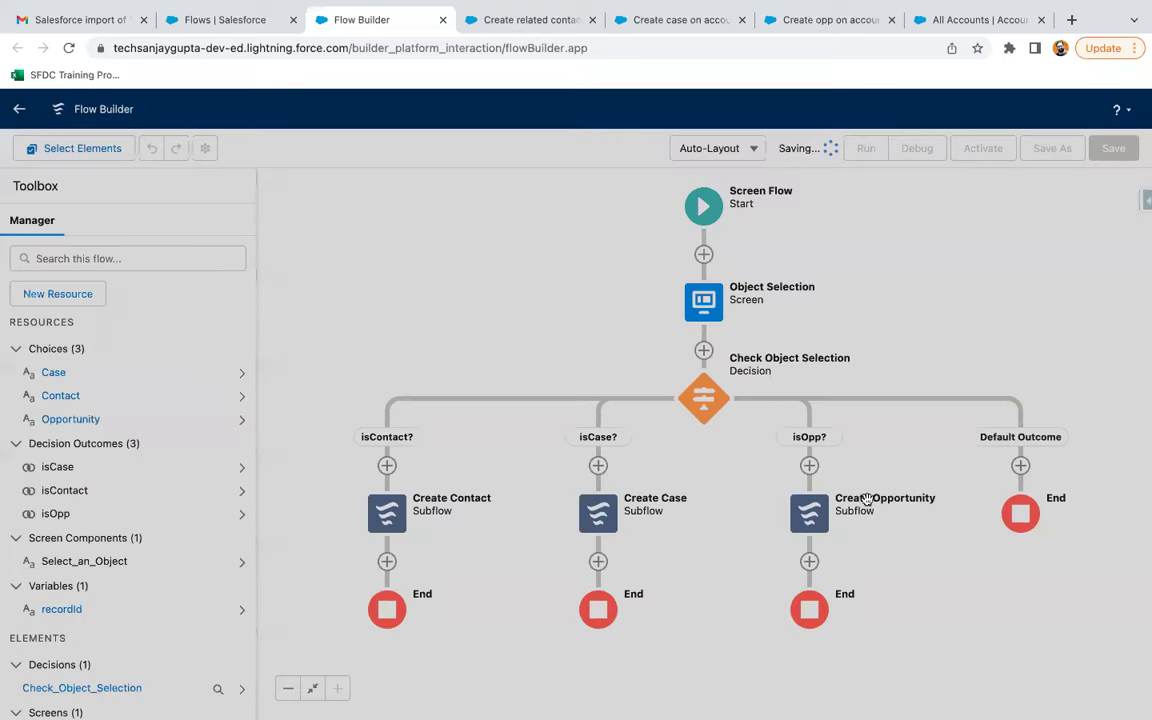
pyautogui.click(984, 150)
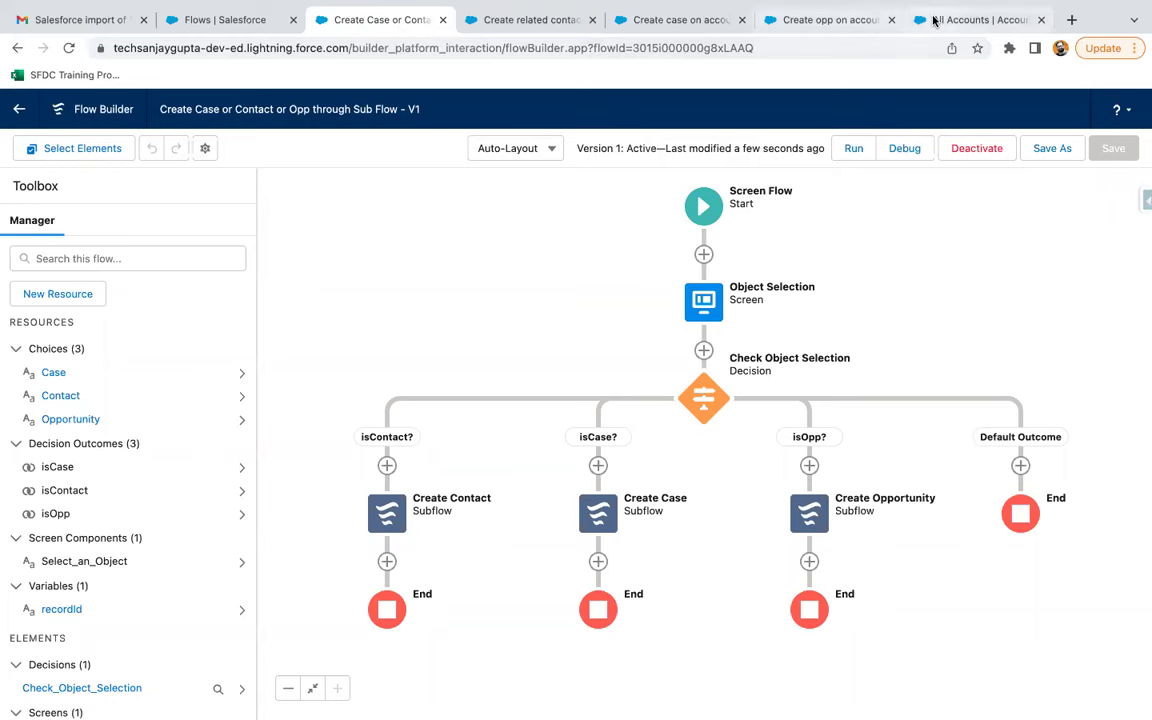
pyautogui.click(975, 20)
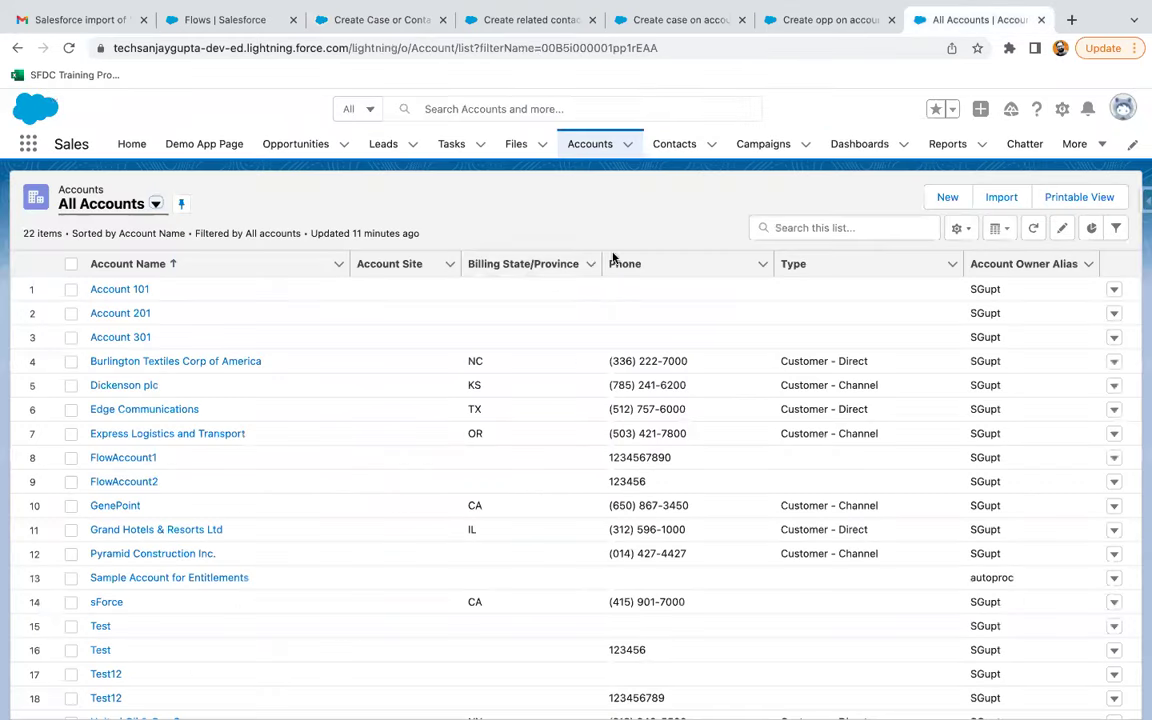
# Step: Open the Account 101 record and choose Edit Page from the Setup menu
pyautogui.click(120, 289)
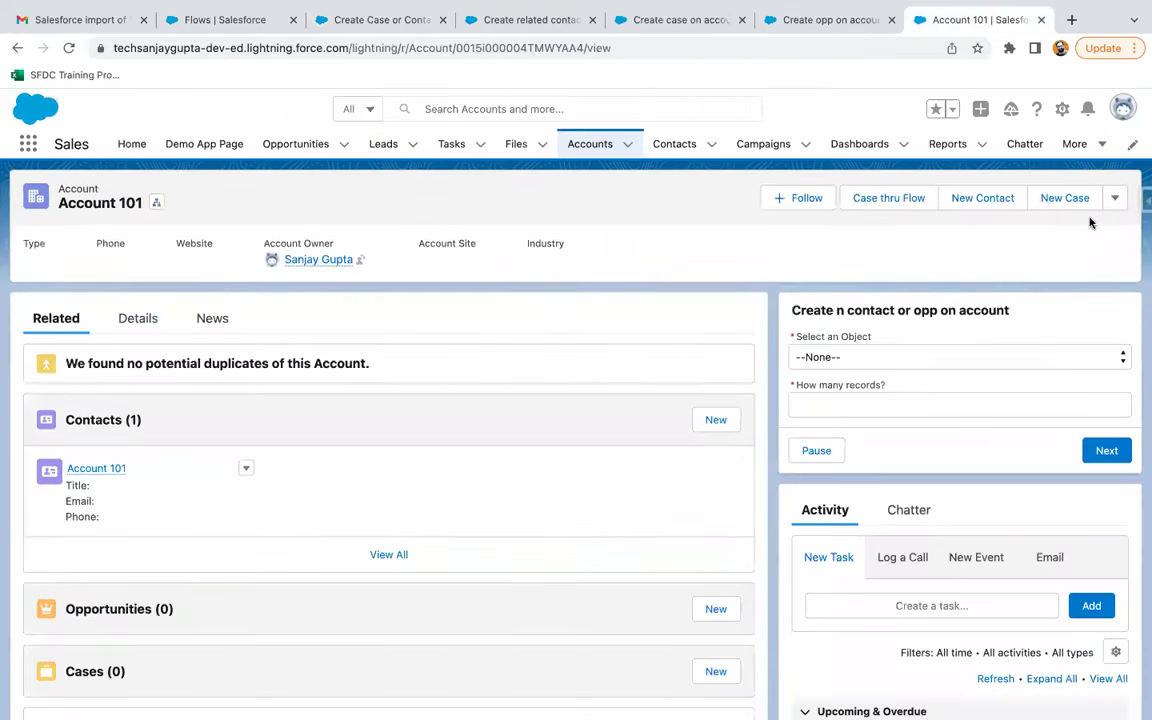
pyautogui.click(1062, 109)
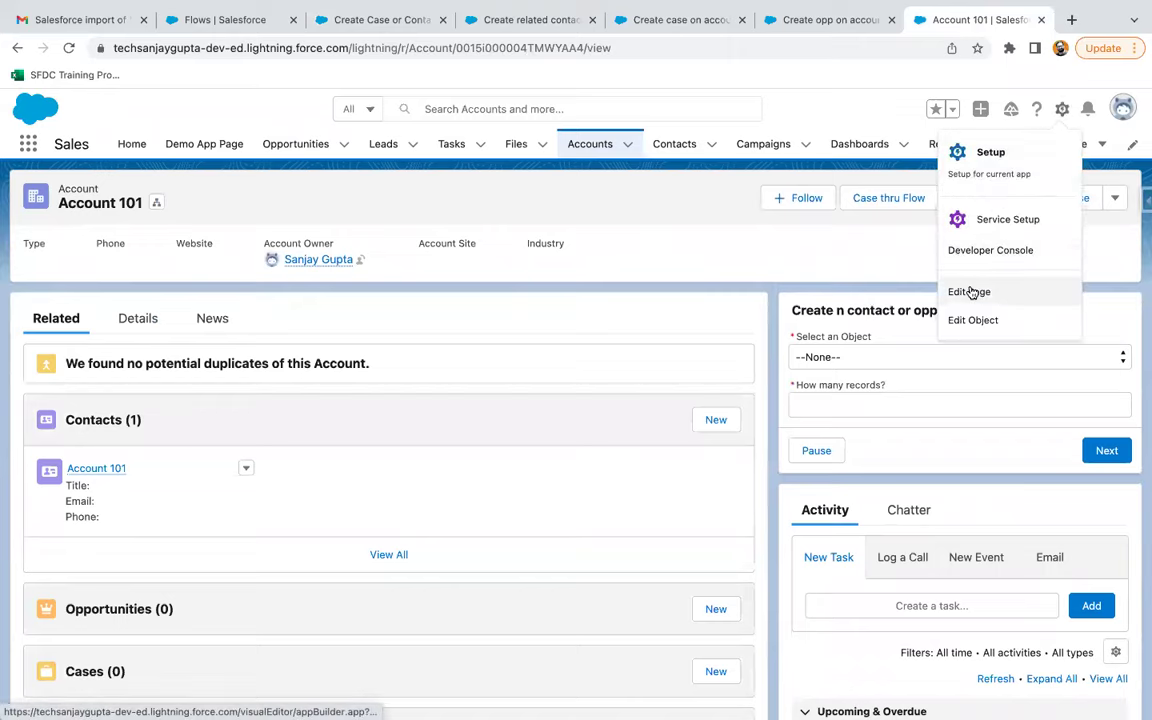
pyautogui.click(969, 292)
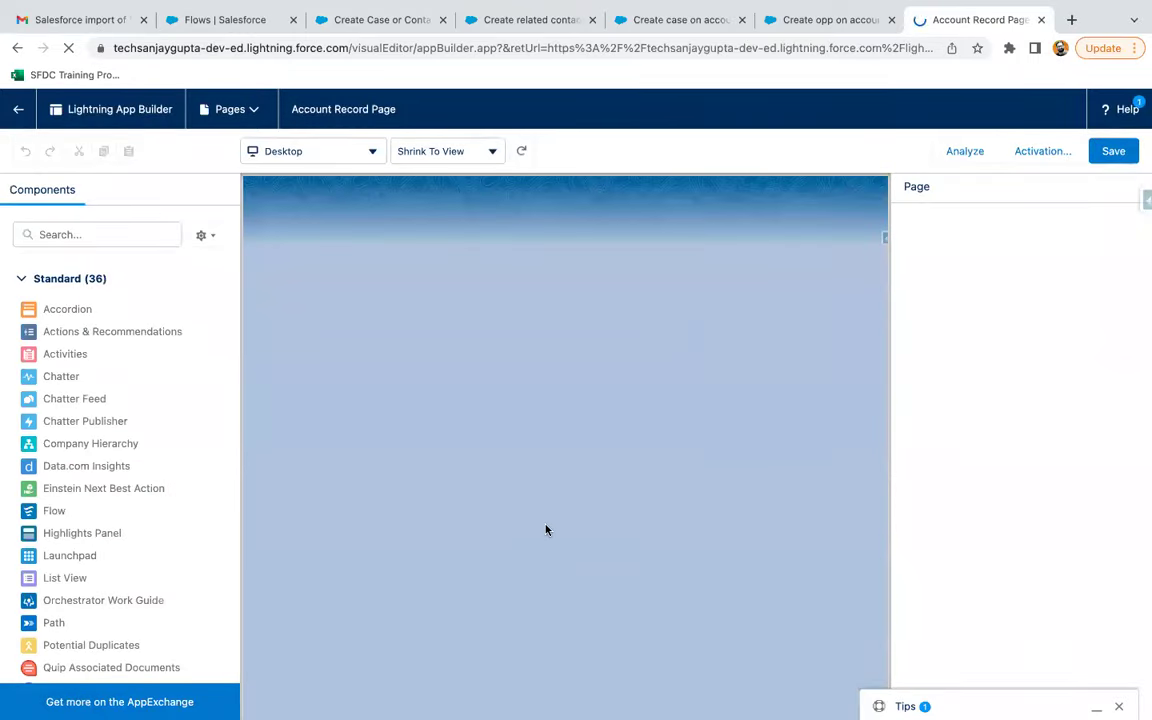
# Step: Dismiss the panels and set the Flow component to 'Create Case or Contact or Opp through Sub Flow'
pyautogui.click(1117, 585)
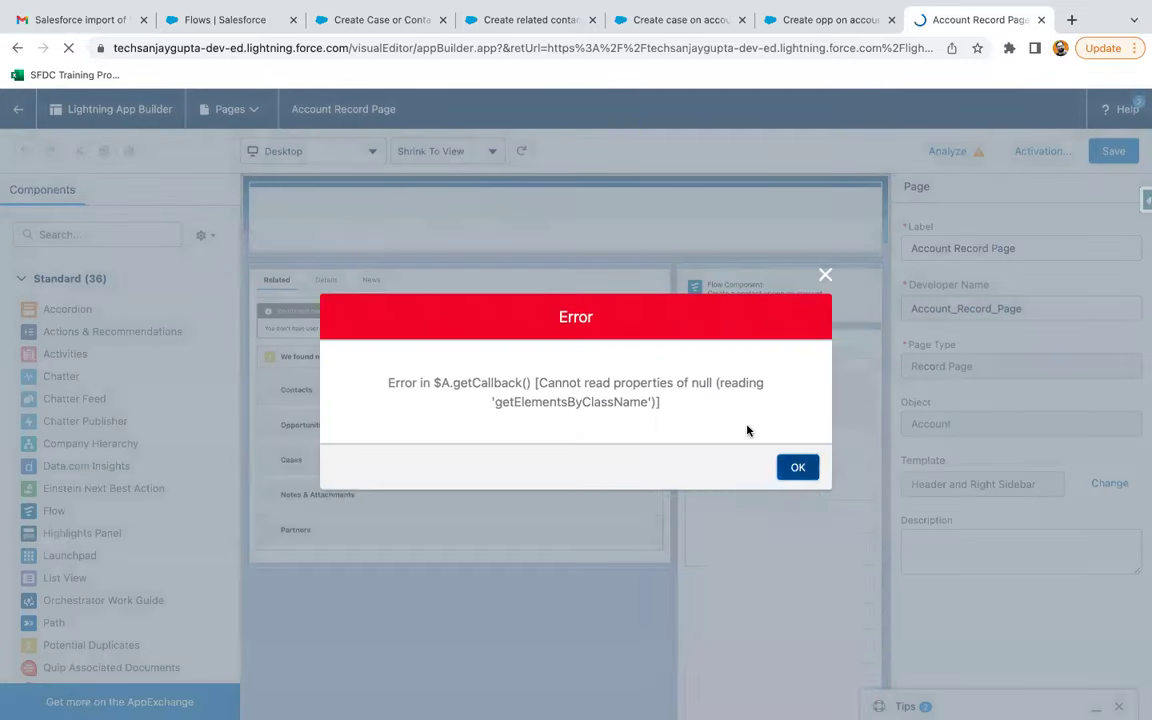
pyautogui.click(798, 470)
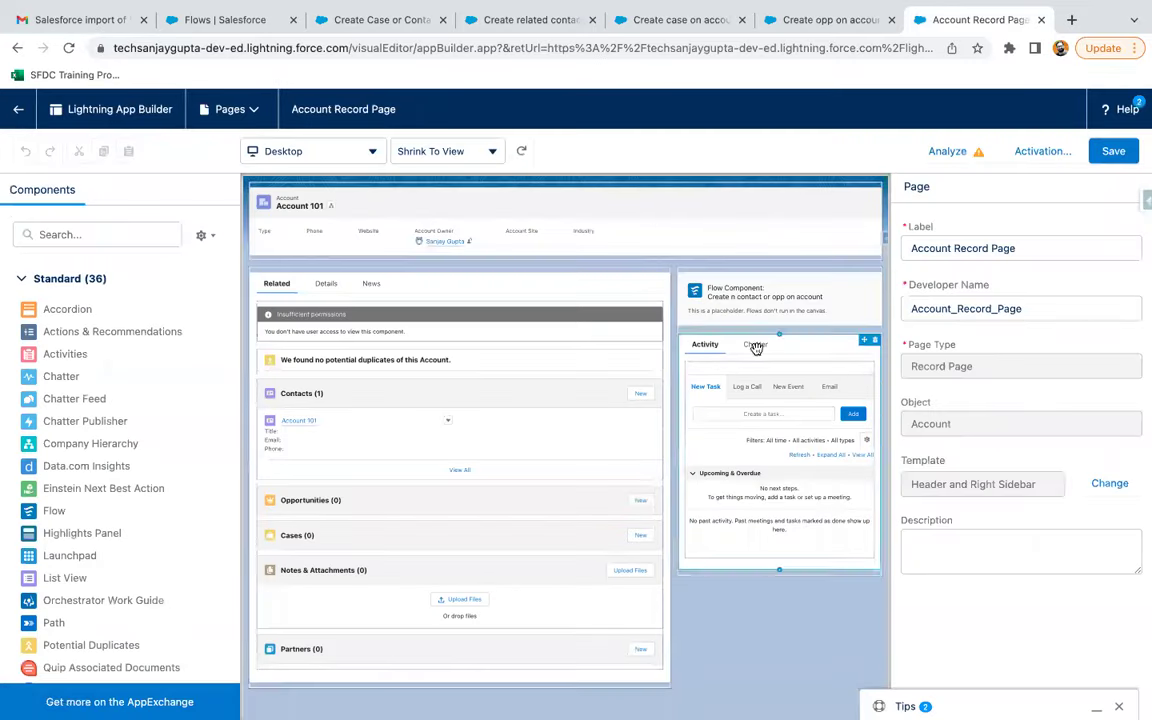
pyautogui.click(789, 300)
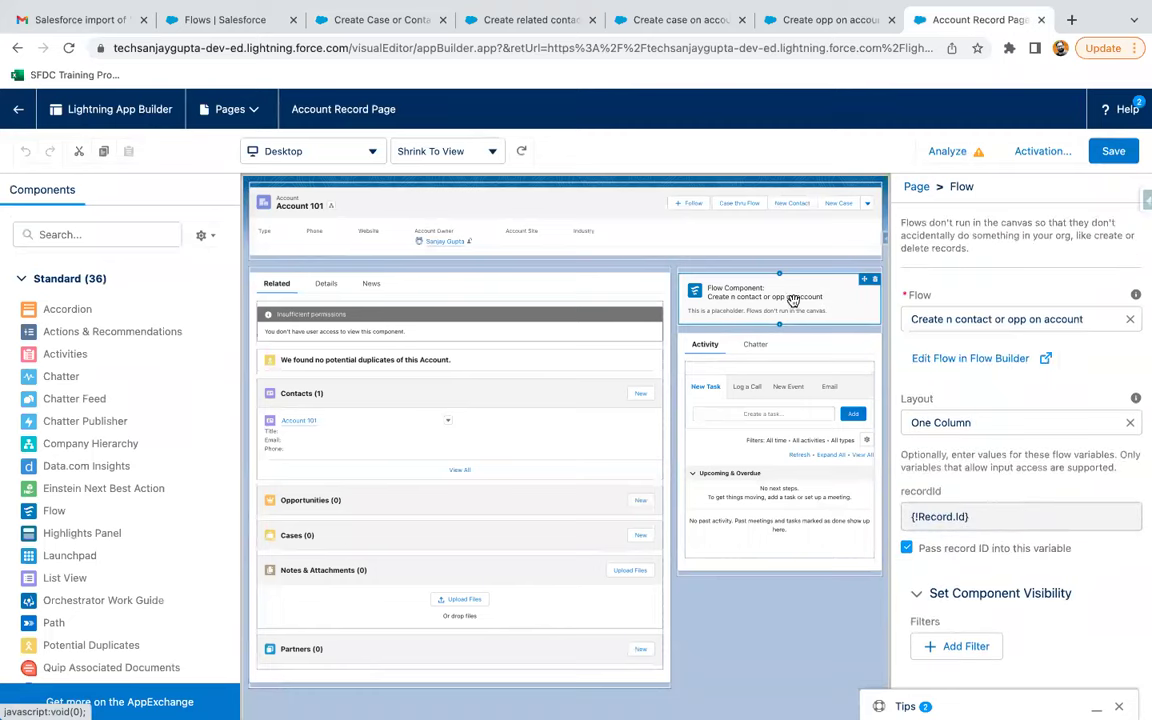
pyautogui.click(990, 320)
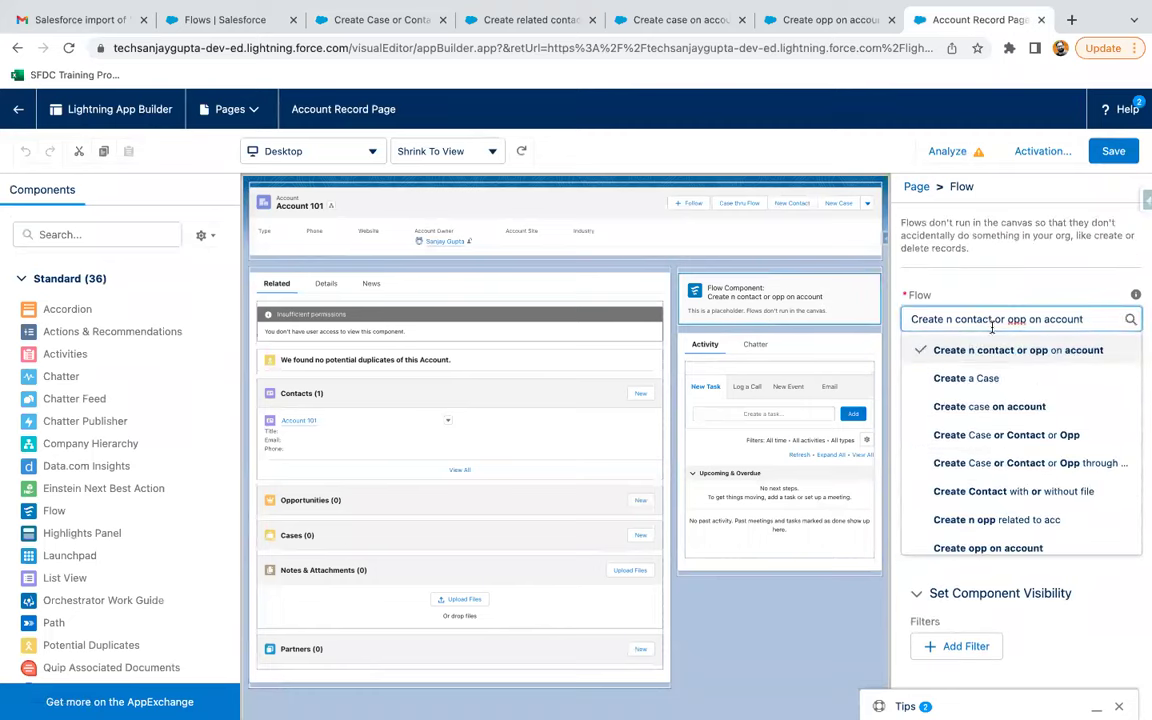
pyautogui.click(1002, 464)
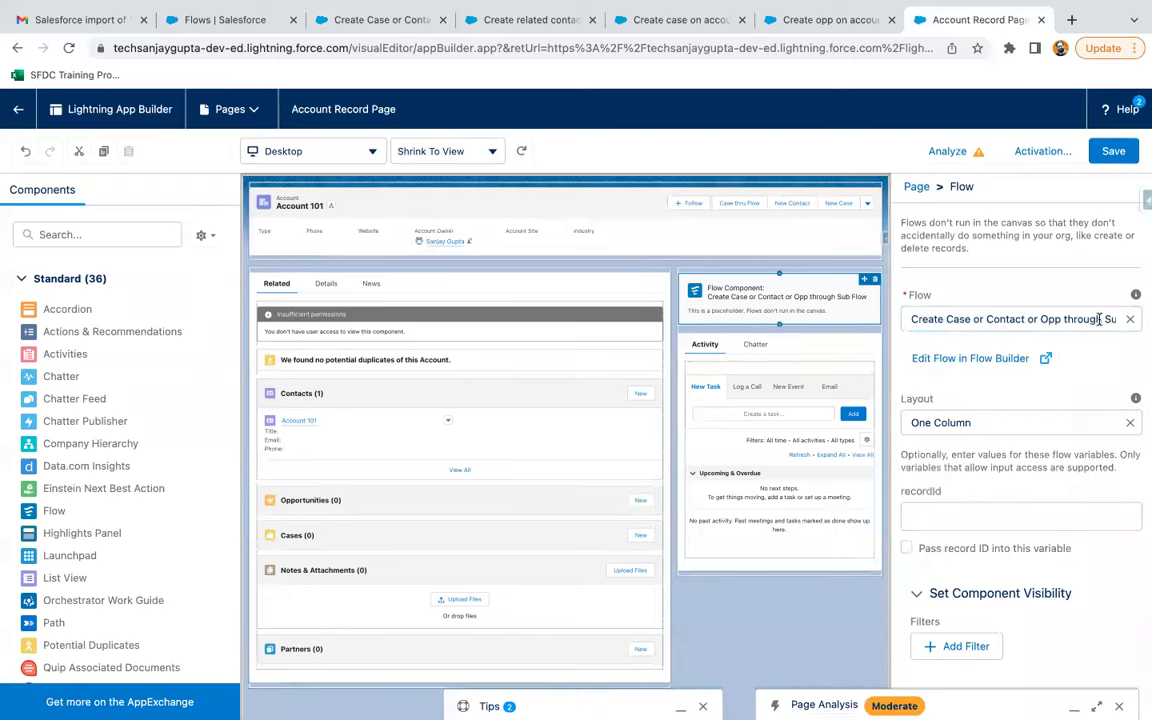
pyautogui.moveTo(1122, 319); pyautogui.dragTo(1051, 319)
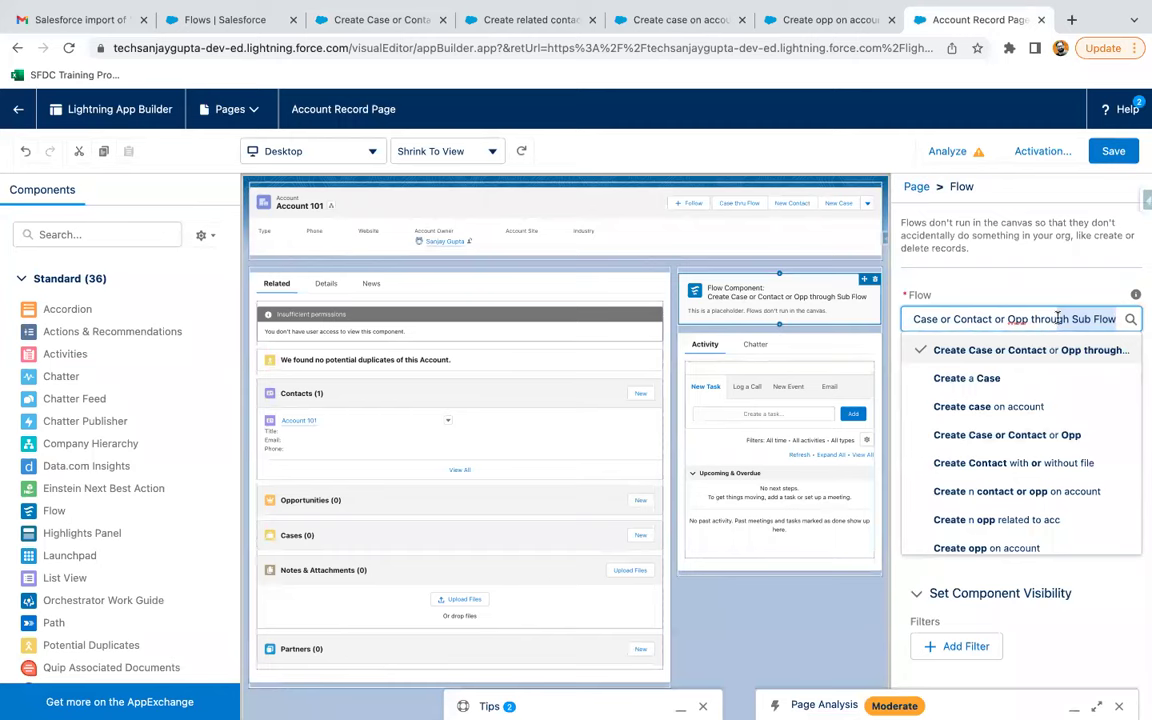
pyautogui.click(1038, 292)
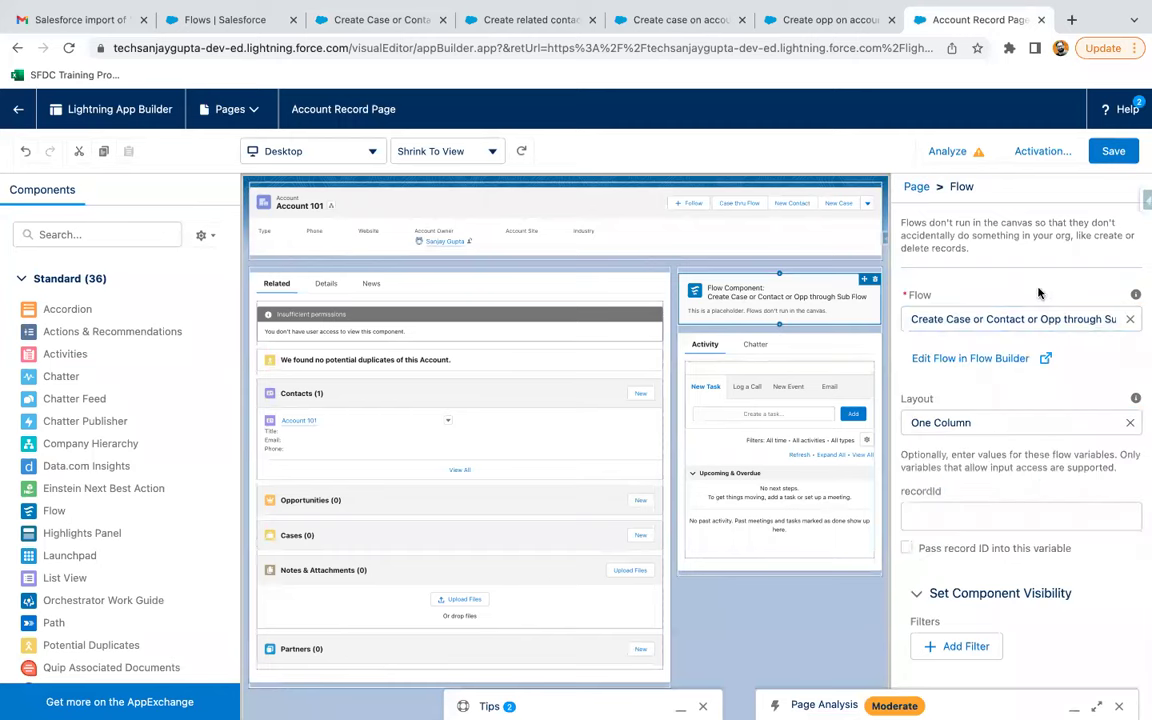
# Step: Enable Pass record ID, save the record page, and return to Account 101
pyautogui.click(906, 548)
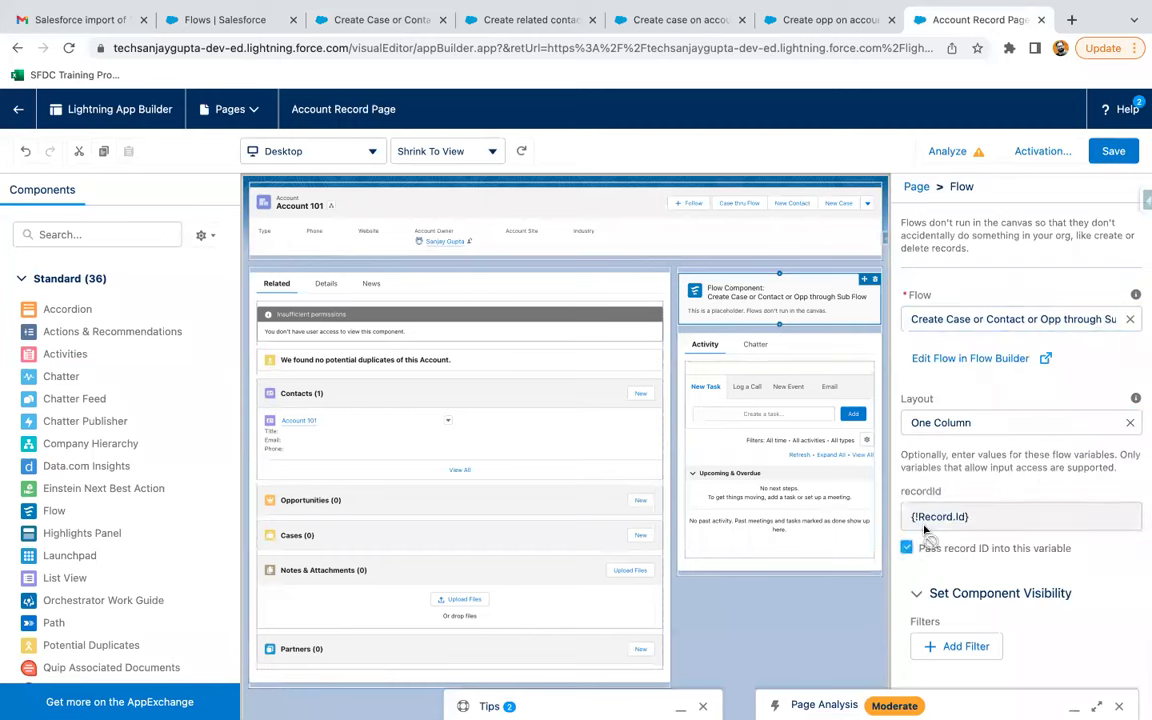
pyautogui.click(1114, 151)
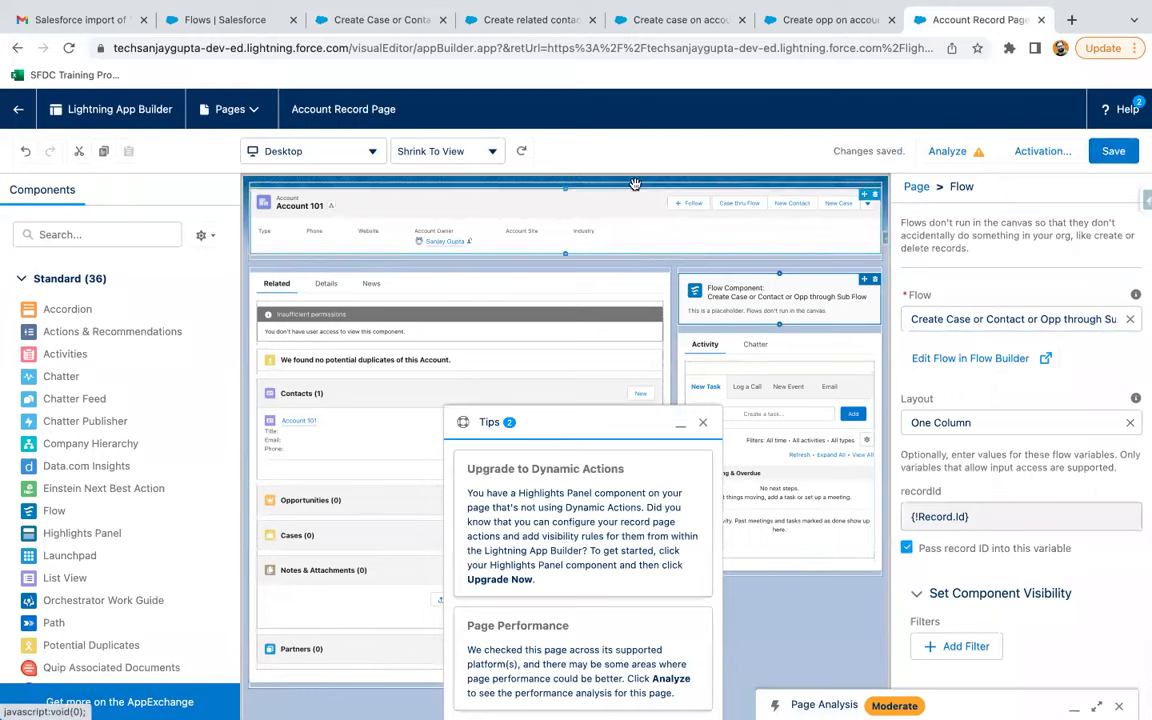
pyautogui.click(18, 109)
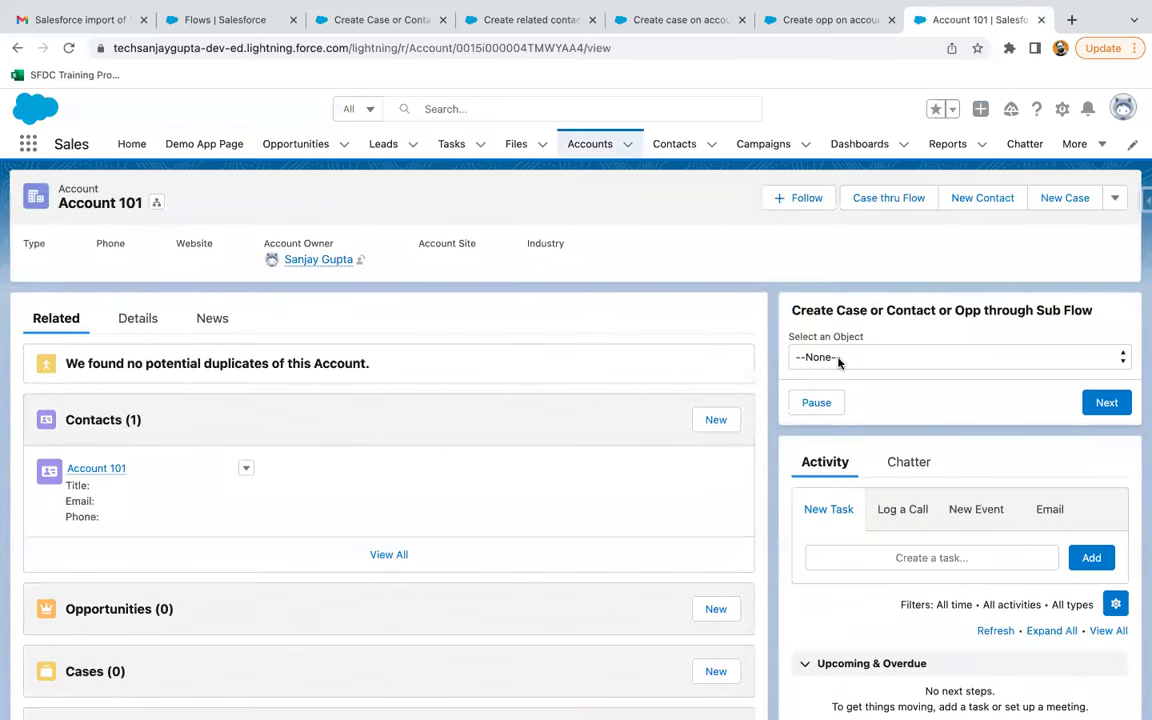
# Step: Run the flow for Contact with first name 'Contact 101', last name 'Contact 201', finishing the upload
pyautogui.click(838, 360)
pyautogui.click(836, 375)
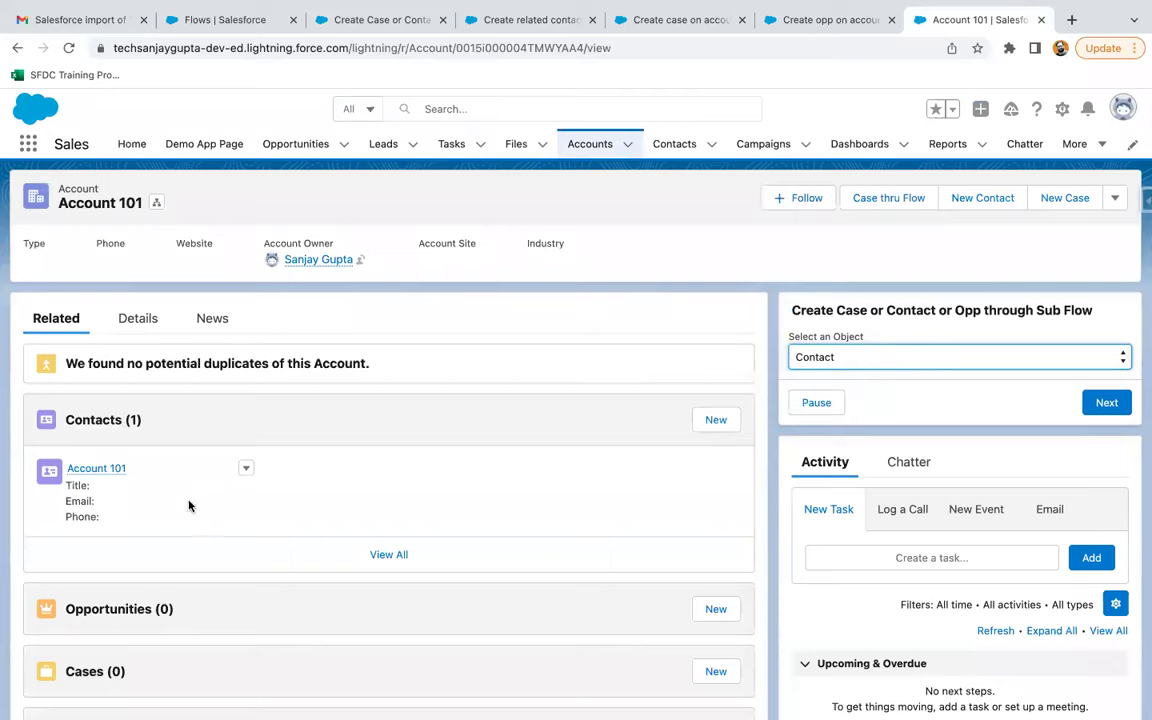
pyautogui.click(1082, 402)
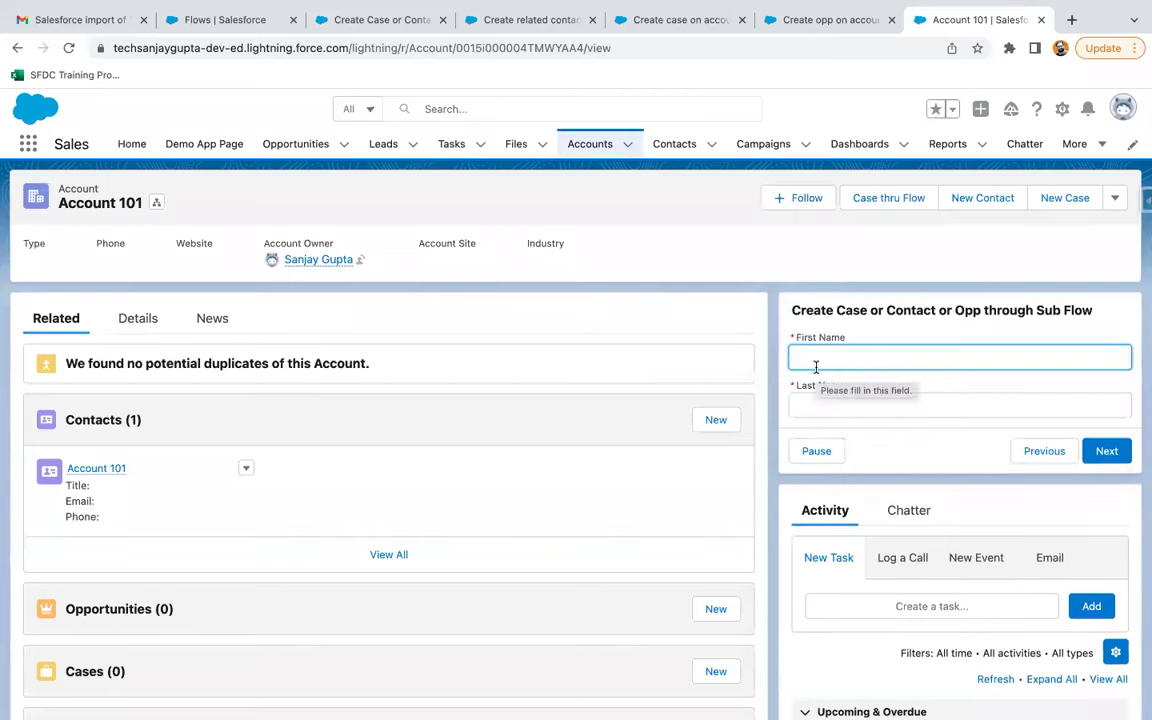
pyautogui.write('Contact 101')
pyautogui.press('Tab')
pyautogui.write('Contact')
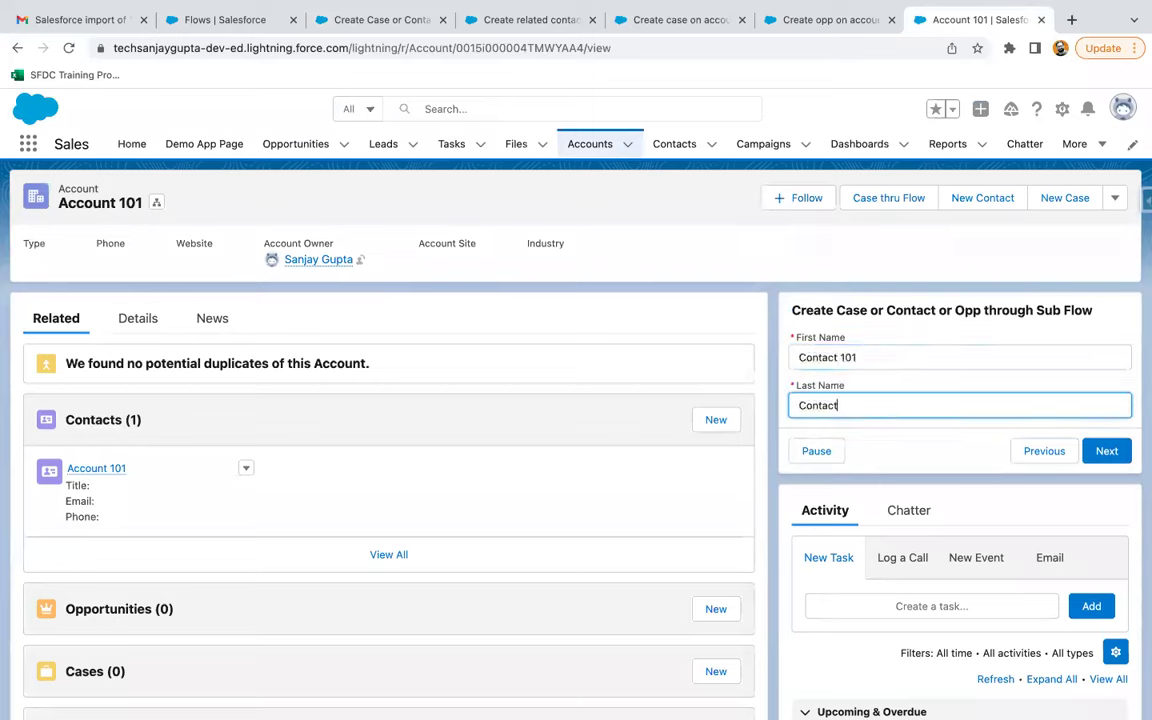
pyautogui.write(' 201')
pyautogui.click(1104, 451)
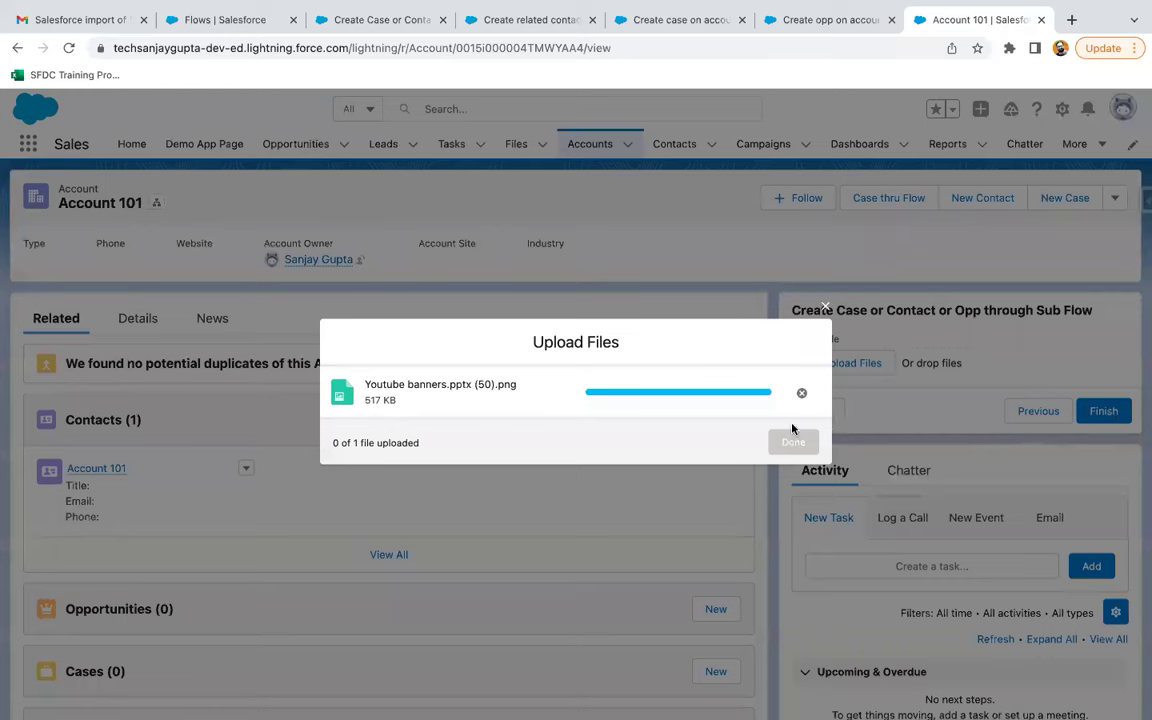
pyautogui.click(784, 443)
pyautogui.click(1104, 411)
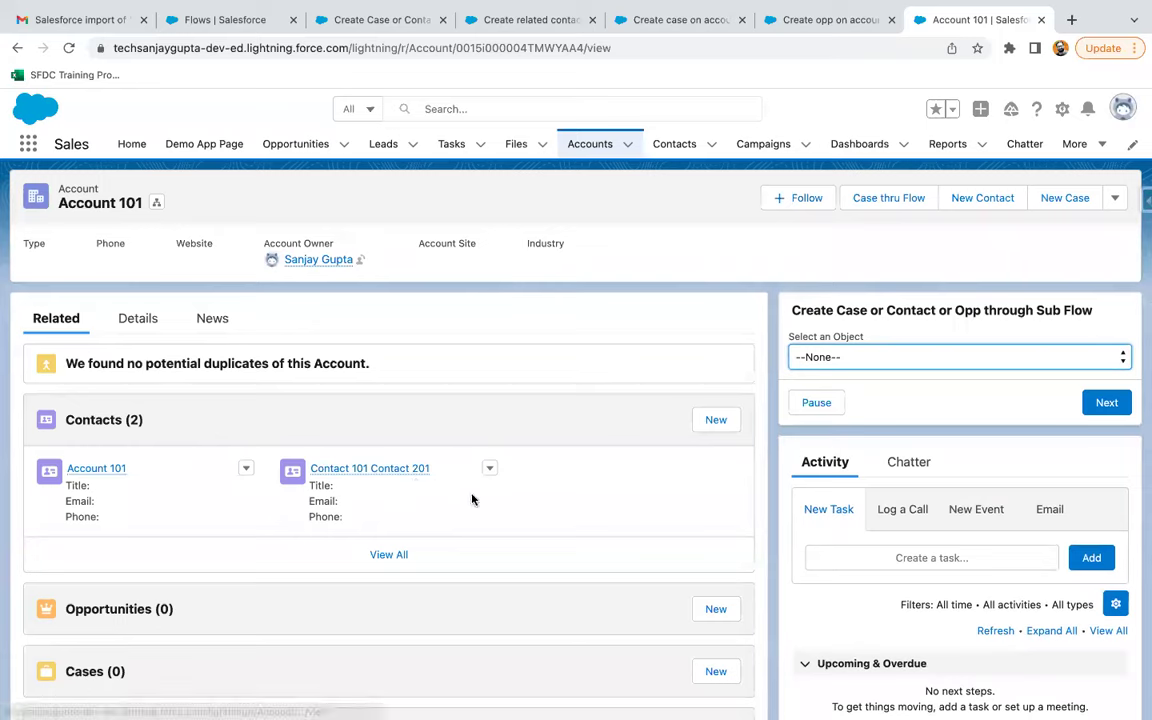
# Step: Choose Case in the flow and advance to the case details screen
pyautogui.click(857, 357)
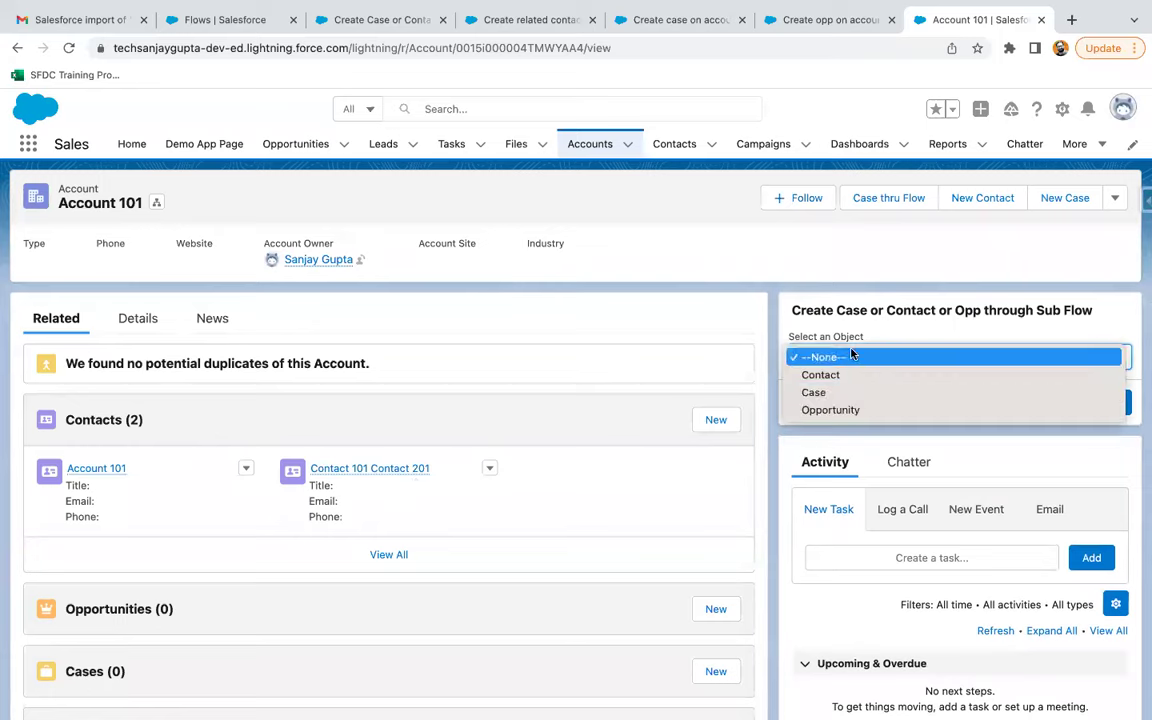
pyautogui.click(820, 392)
pyautogui.click(1108, 403)
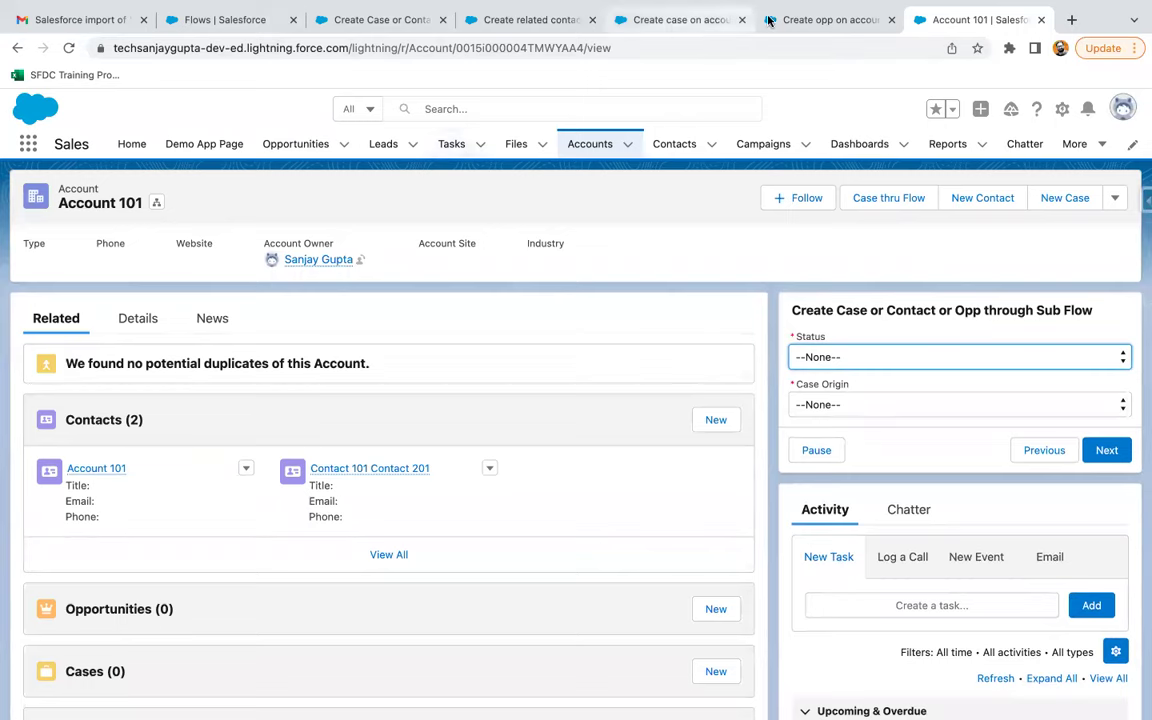
pyautogui.click(800, 20)
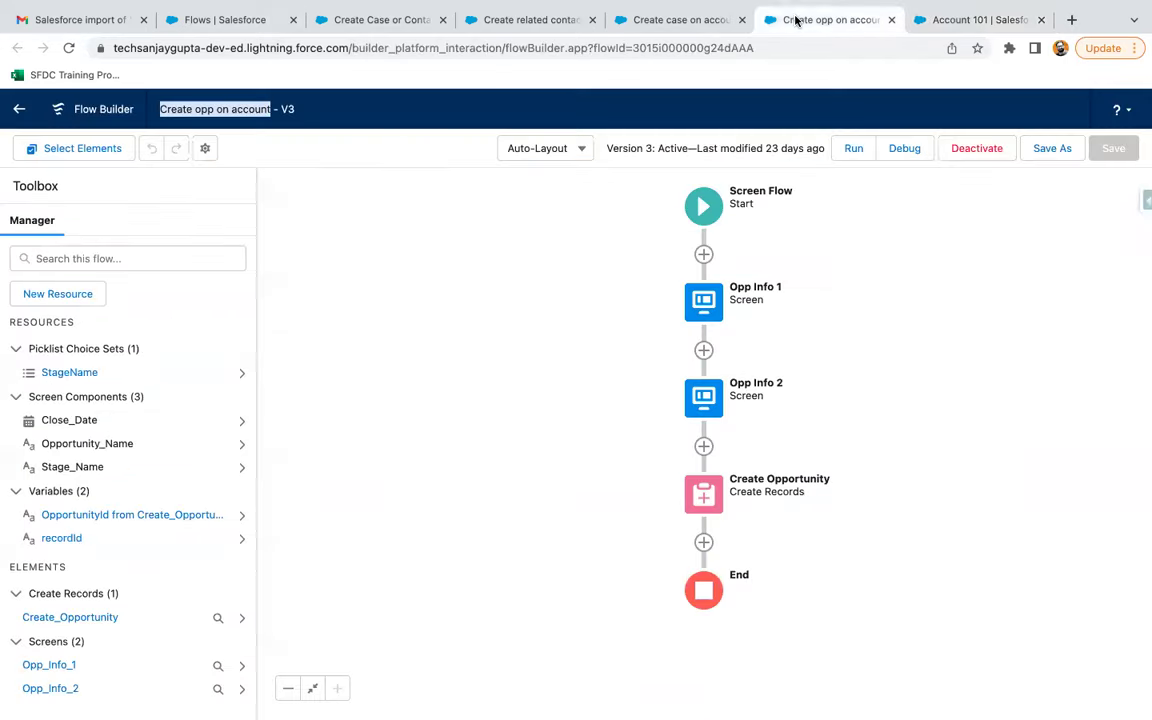
# Step: Review the contact, case and opportunity subflow tabs, ending on the main decision flow
pyautogui.click(411, 28)
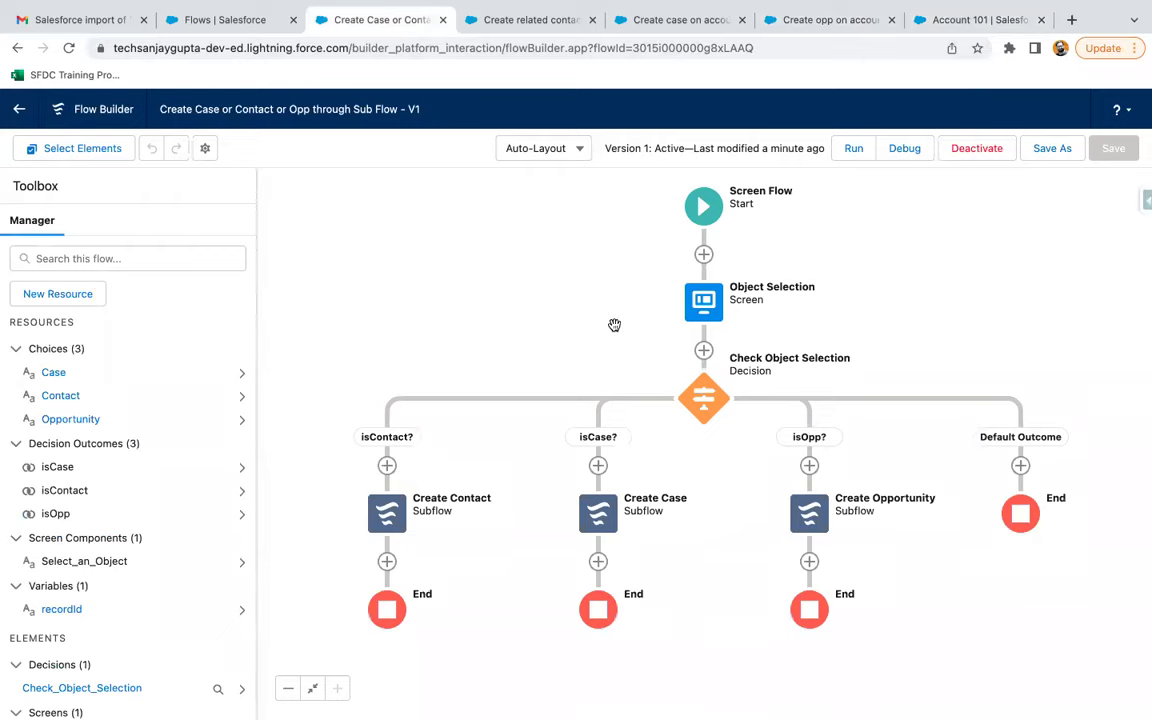
pyautogui.click(510, 22)
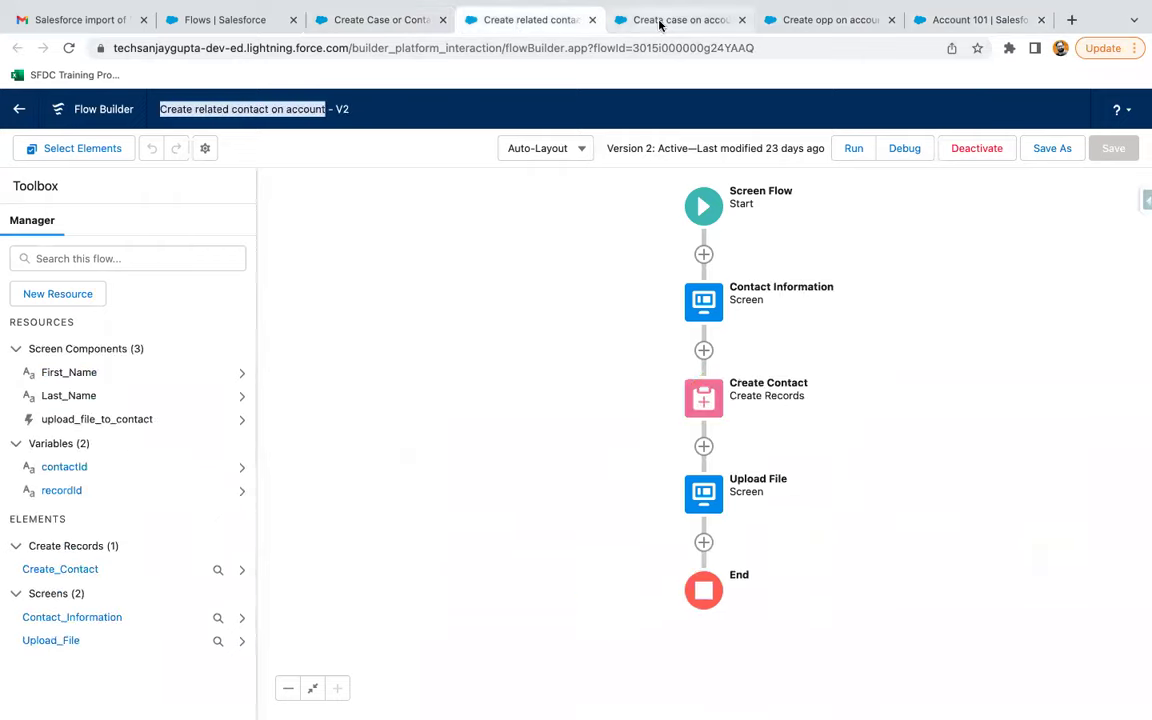
pyautogui.click(660, 22)
pyautogui.click(782, 22)
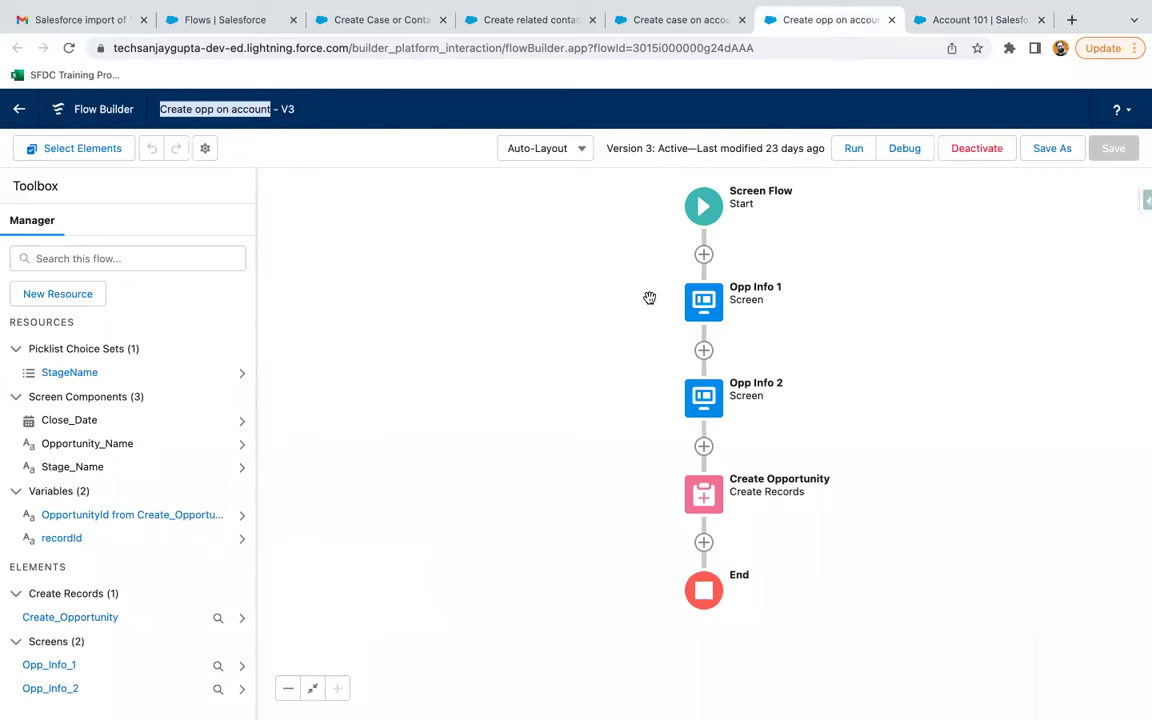
pyautogui.click(372, 21)
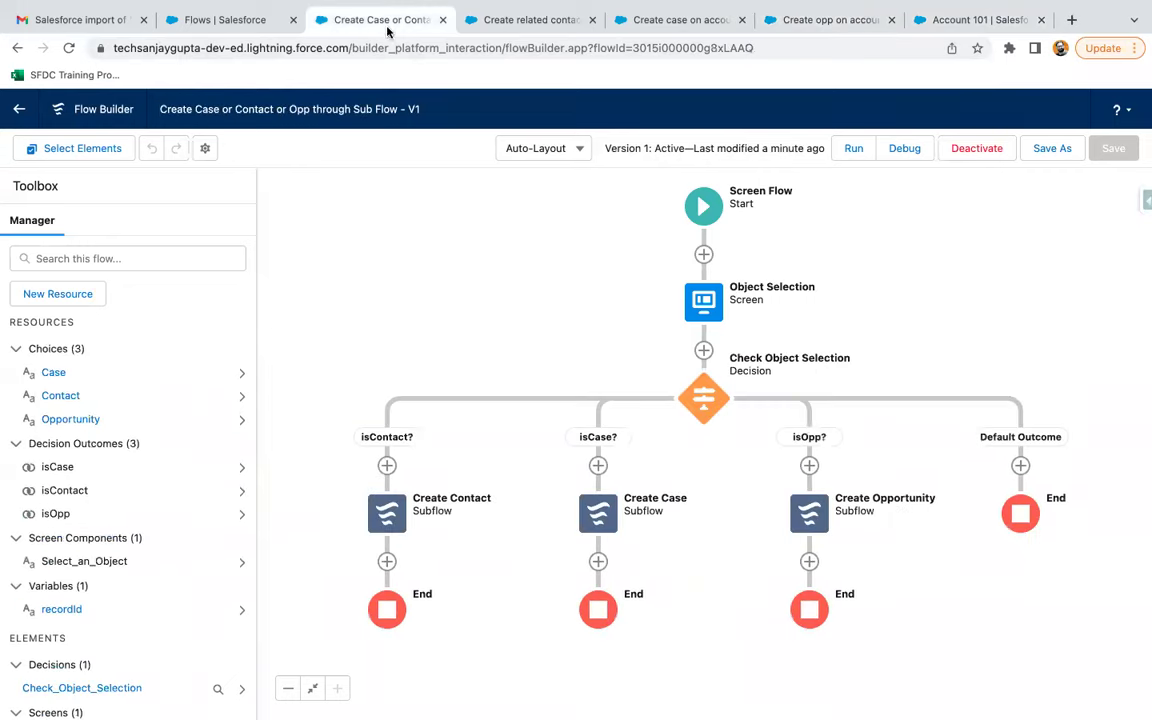